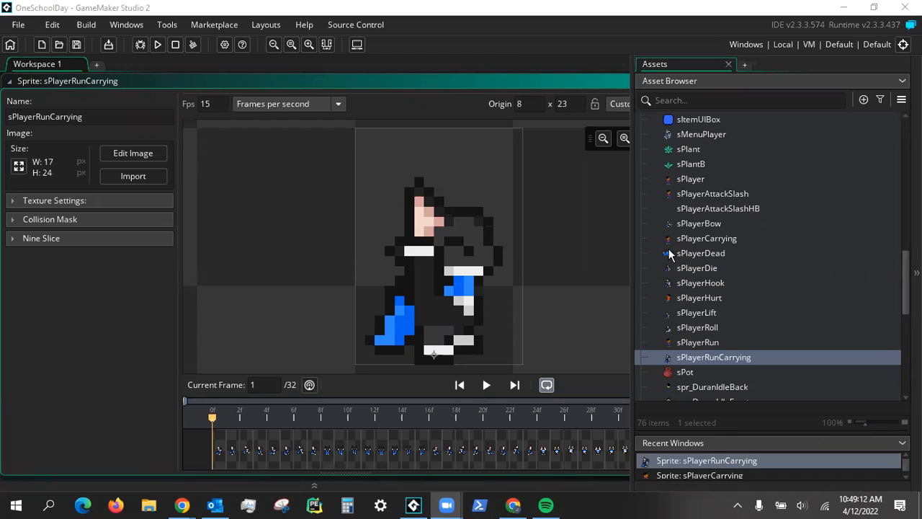
Look through the spr_DuranIdleRight, spr_playerIdle, spr_playerRun, spr_playerWalkBack and spr_playerWalkFront sprites
scroll(737, 255, down, 3)
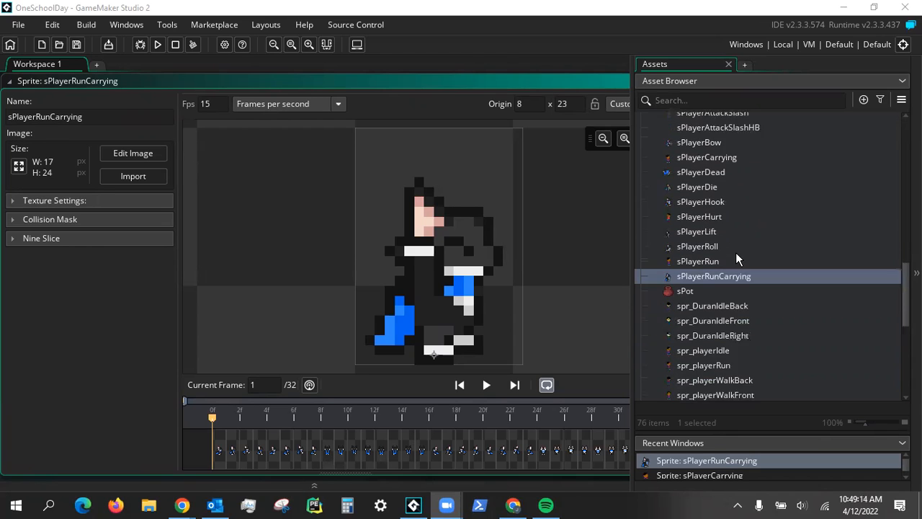
scroll(735, 278, down, 1)
double_click(736, 282)
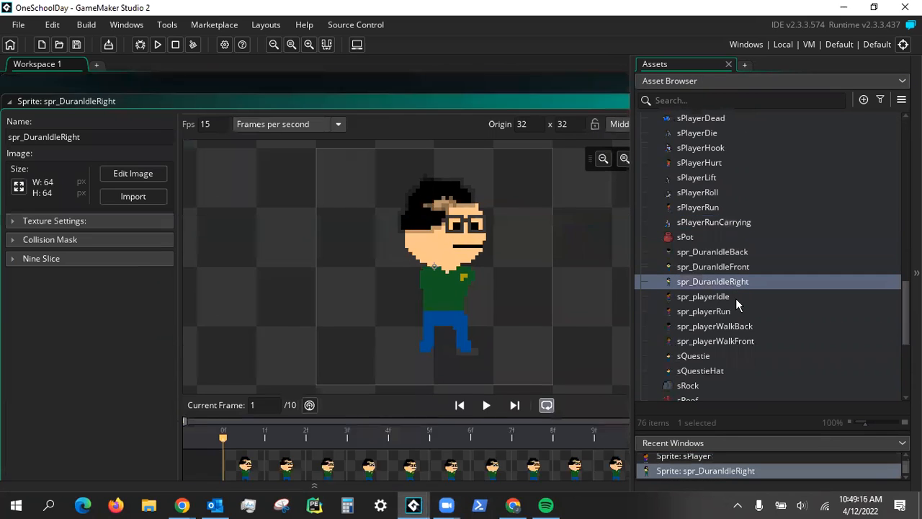
double_click(736, 299)
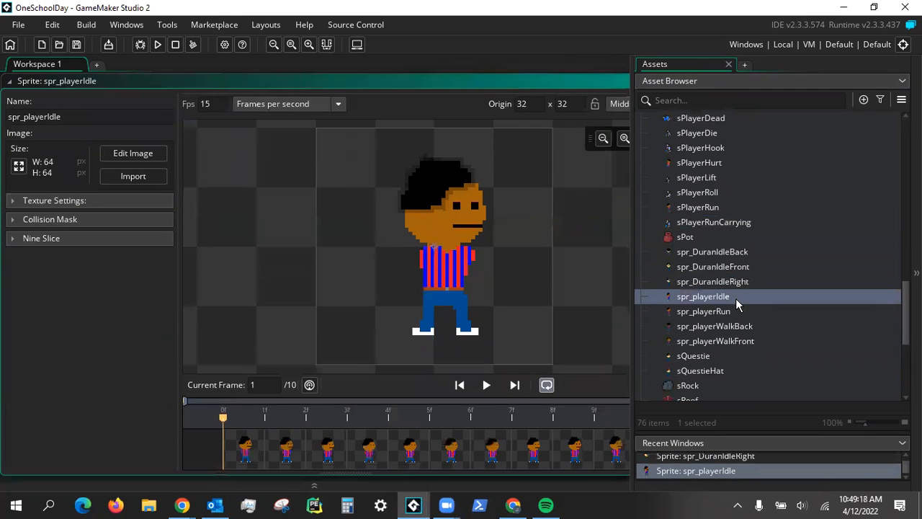
double_click(735, 310)
click(735, 309)
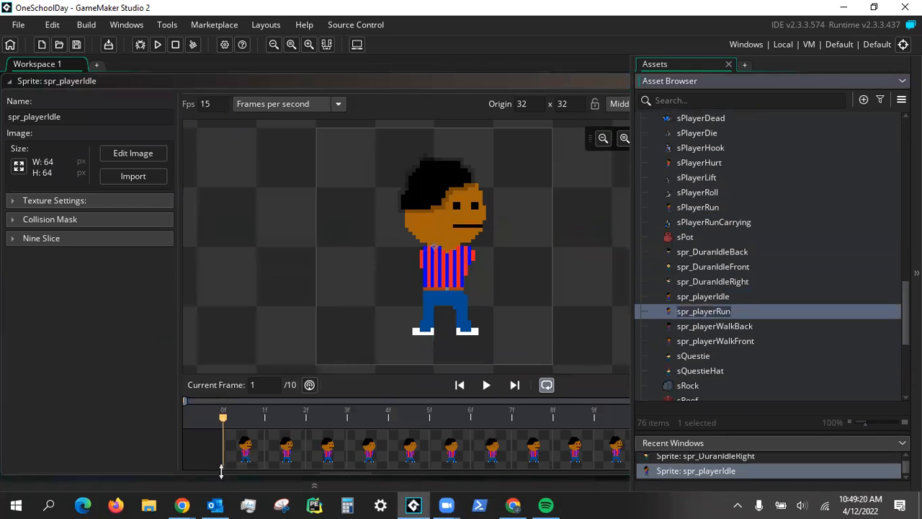
double_click(779, 329)
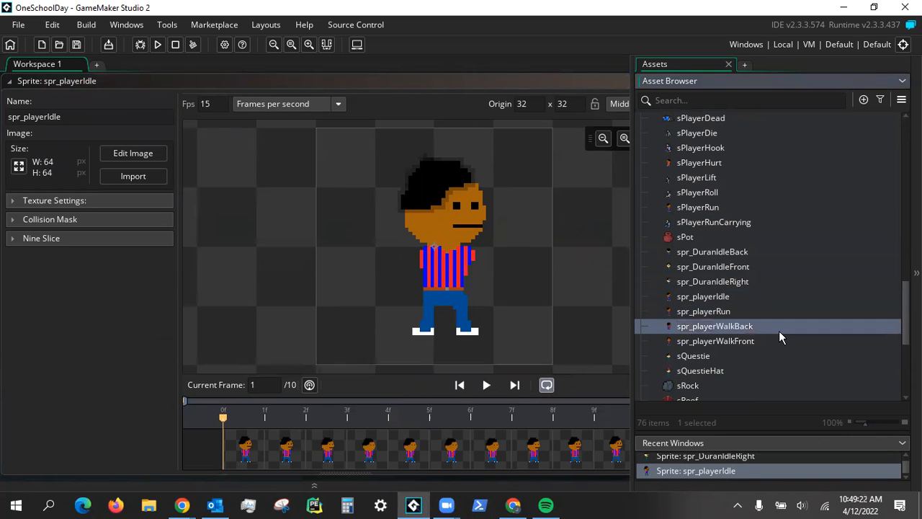
click(778, 339)
click(777, 339)
double_click(794, 335)
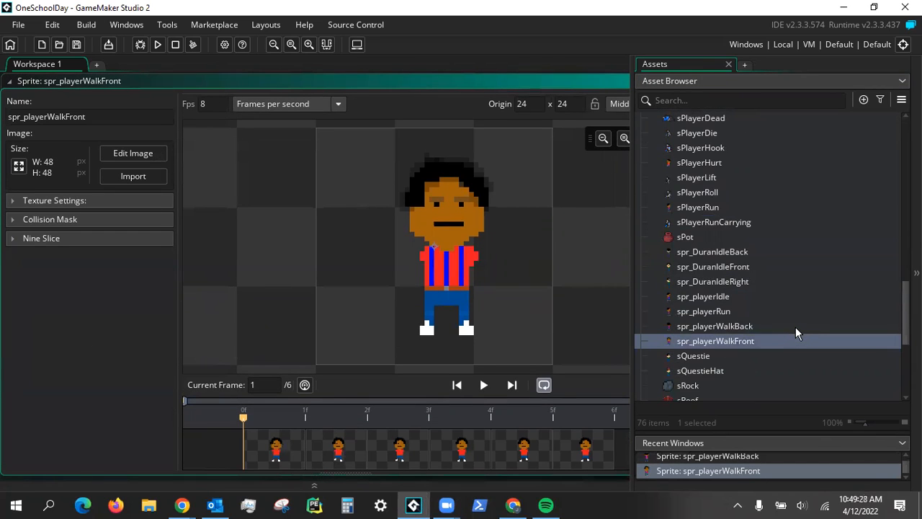
Open the sPlayerCarrying sprite and view each of its direction frames
scroll(795, 326, up, 4)
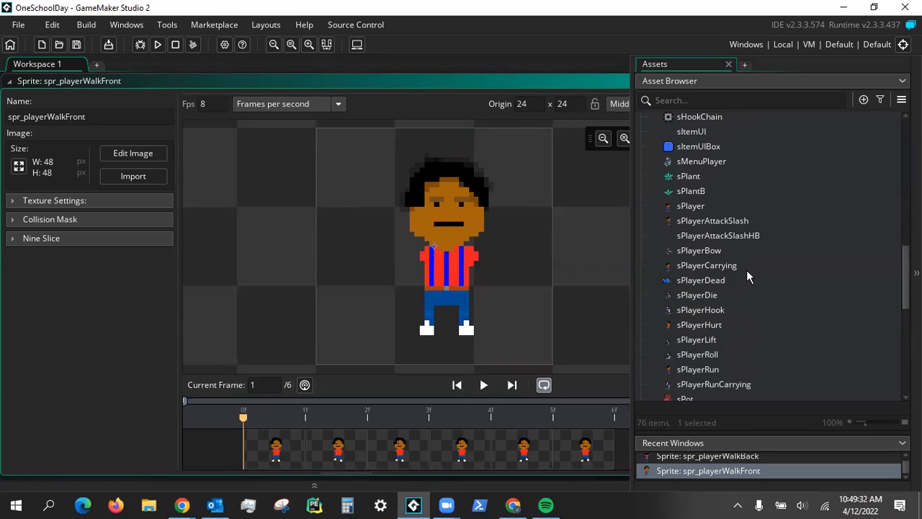
double_click(747, 267)
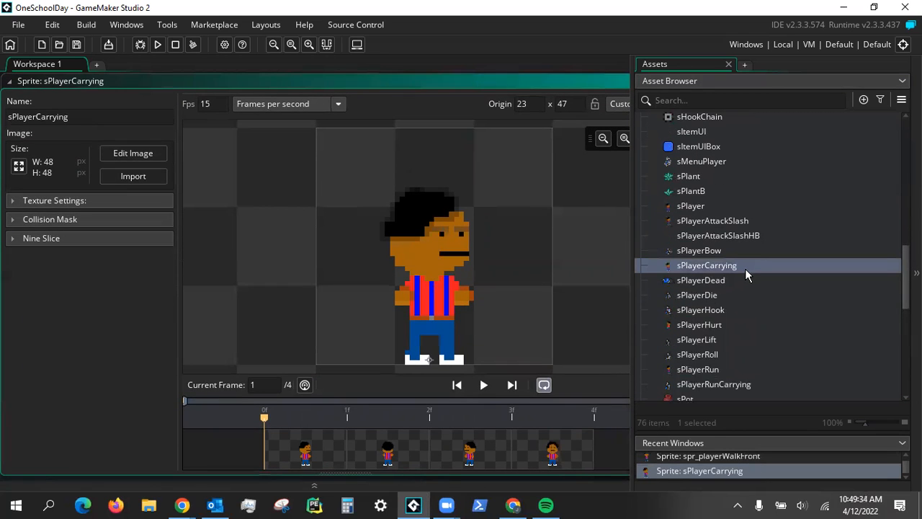
click(324, 454)
click(394, 453)
click(477, 452)
click(548, 454)
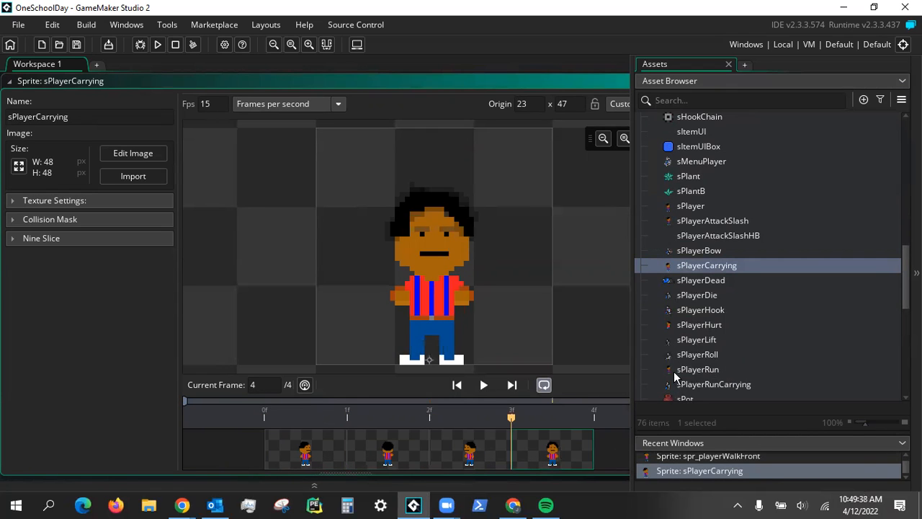
Open the sPlayer sprite and view its standing frames in the different directions
double_click(740, 207)
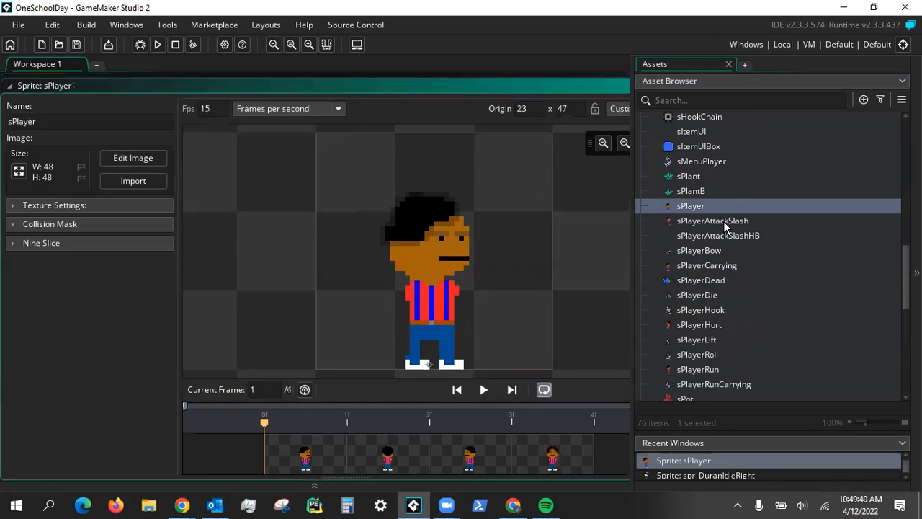
click(409, 441)
click(465, 443)
click(555, 448)
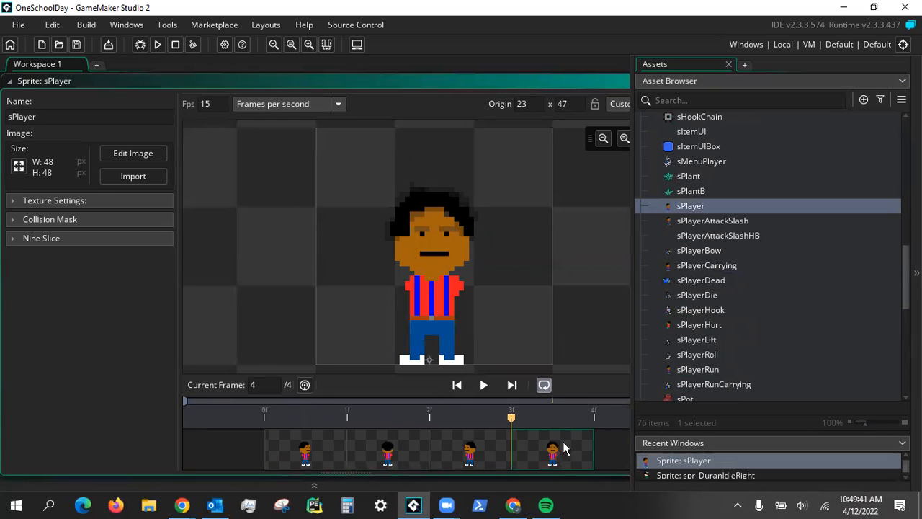
Open the sPlayerAttackSlash sprite and sample several frames across the sPlayerRun animation
double_click(772, 220)
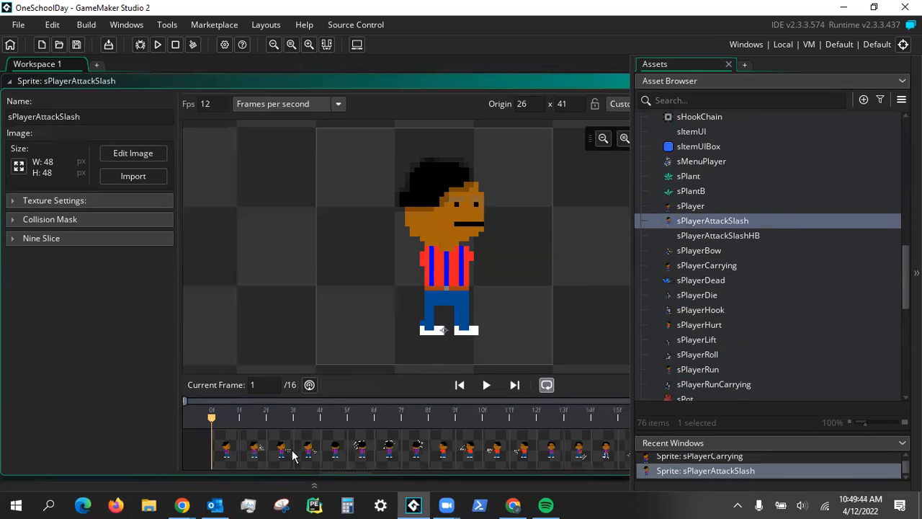
double_click(732, 368)
click(323, 451)
click(470, 450)
click(601, 450)
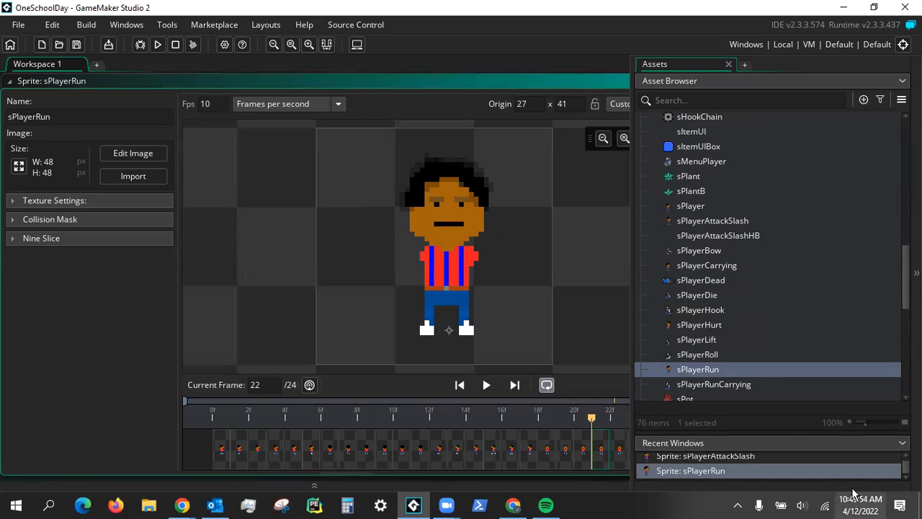
Examine the sPlayerRunCarrying sprite and the spr_playerRun, spr_playerWalkBack and spr_playerWalkFront sprites that can serve as its source
double_click(728, 384)
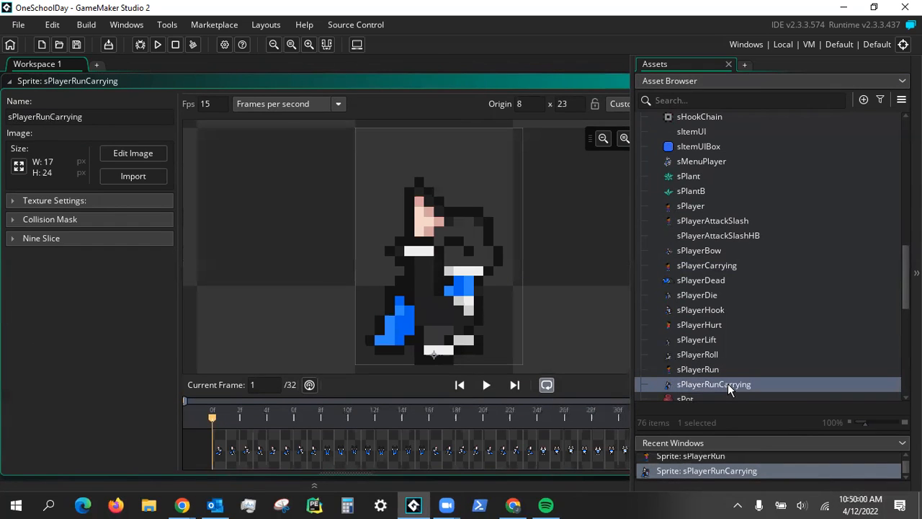
scroll(734, 346, down, 3)
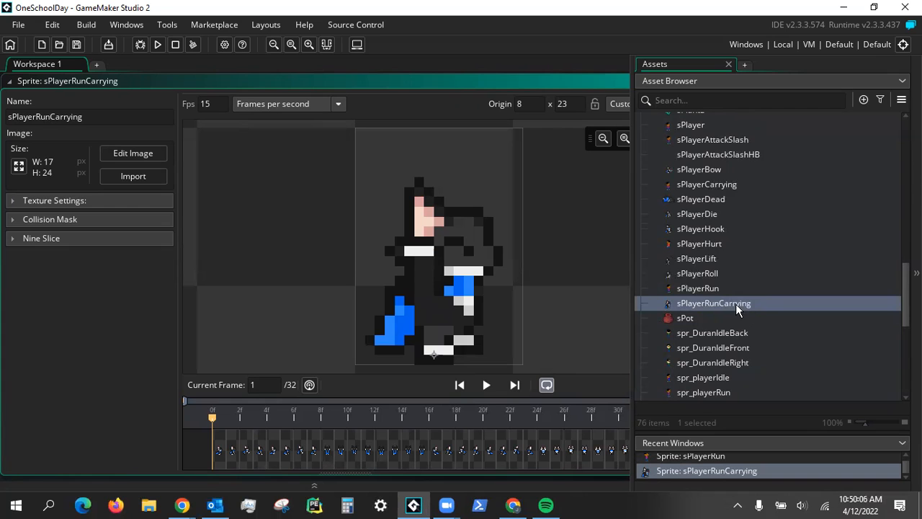
double_click(735, 382)
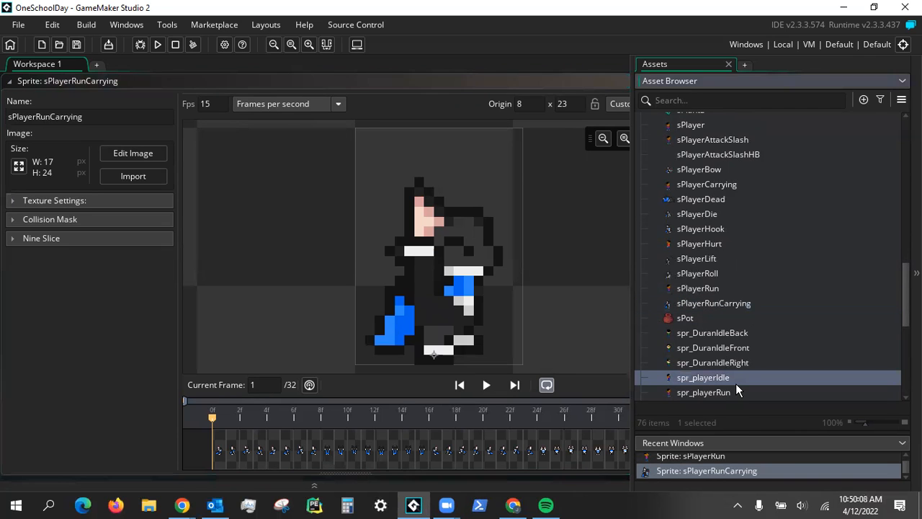
click(736, 388)
double_click(779, 390)
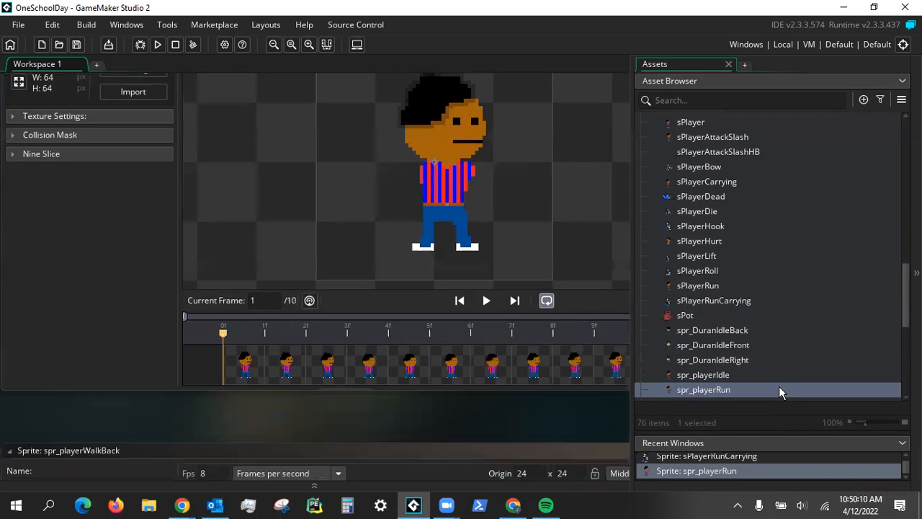
scroll(771, 362, down, 1)
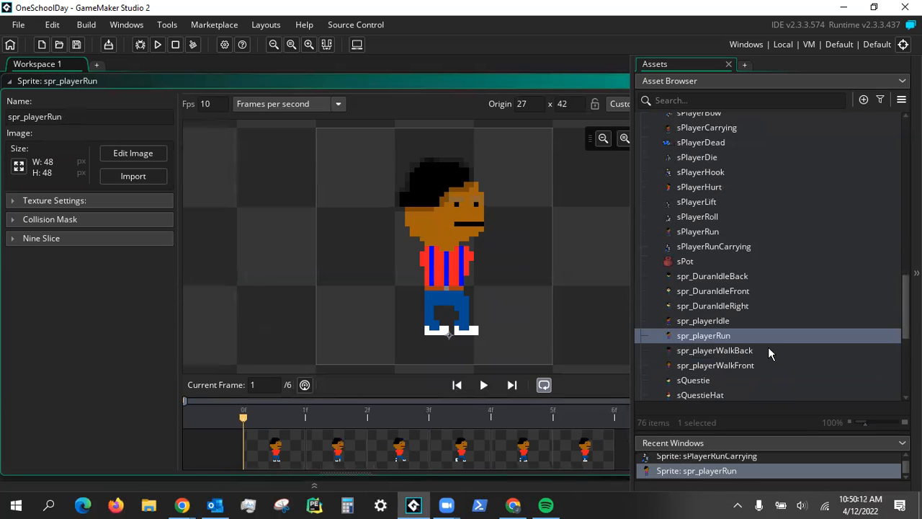
double_click(768, 350)
double_click(768, 364)
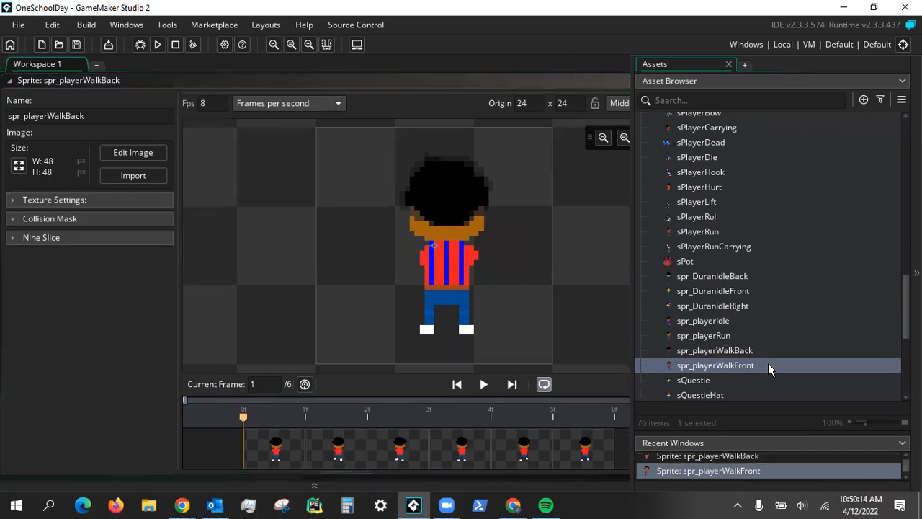
click(763, 336)
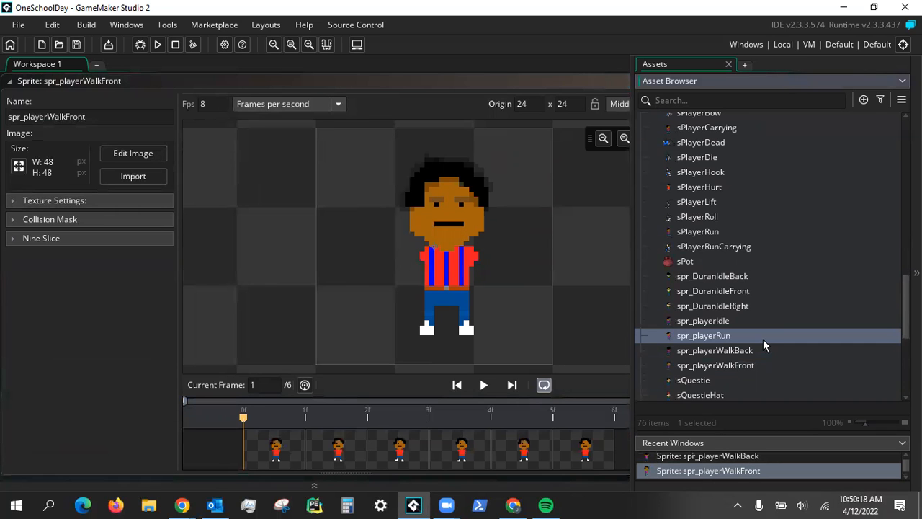
double_click(760, 350)
double_click(761, 364)
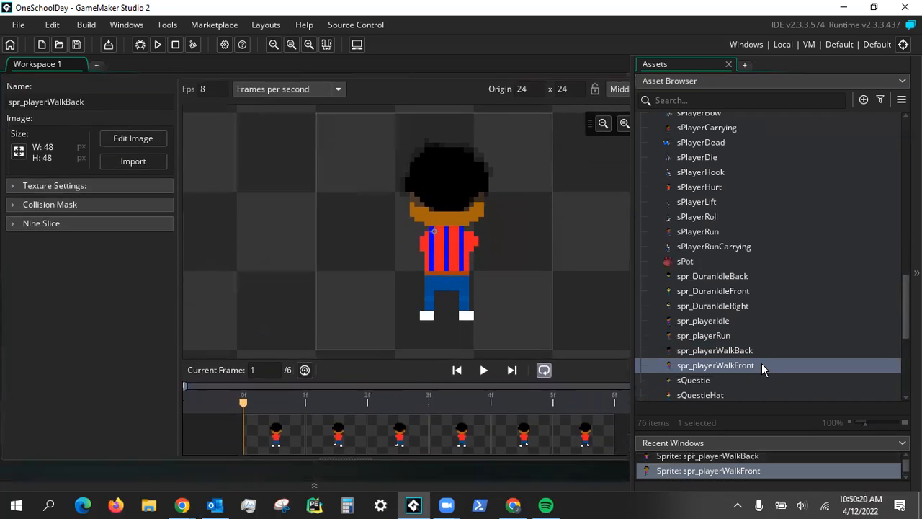
Open the spr_playerRun, spr_playerWalkBack and spr_playerWalkFront images for editing
double_click(781, 334)
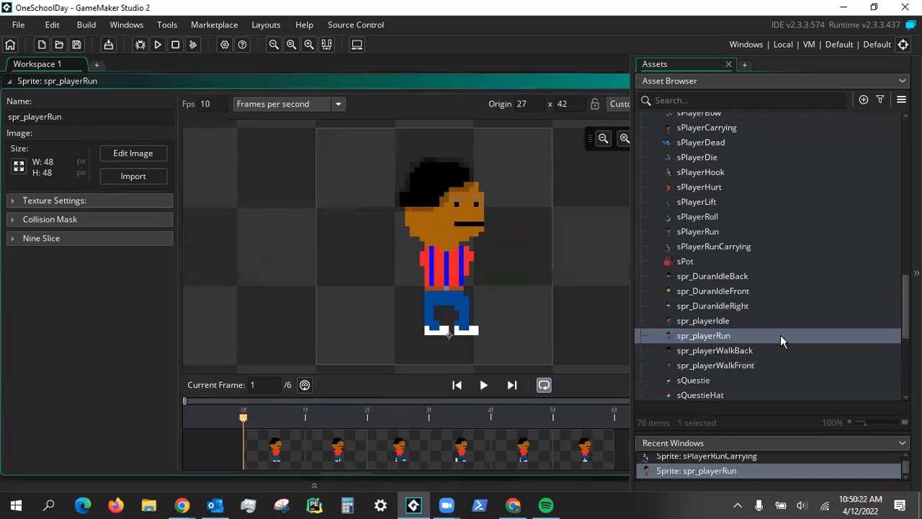
click(148, 154)
double_click(747, 351)
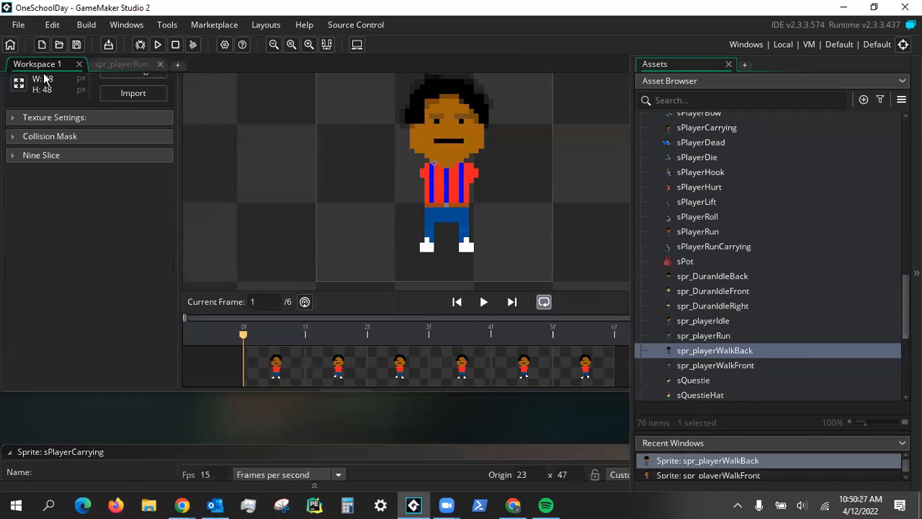
click(156, 154)
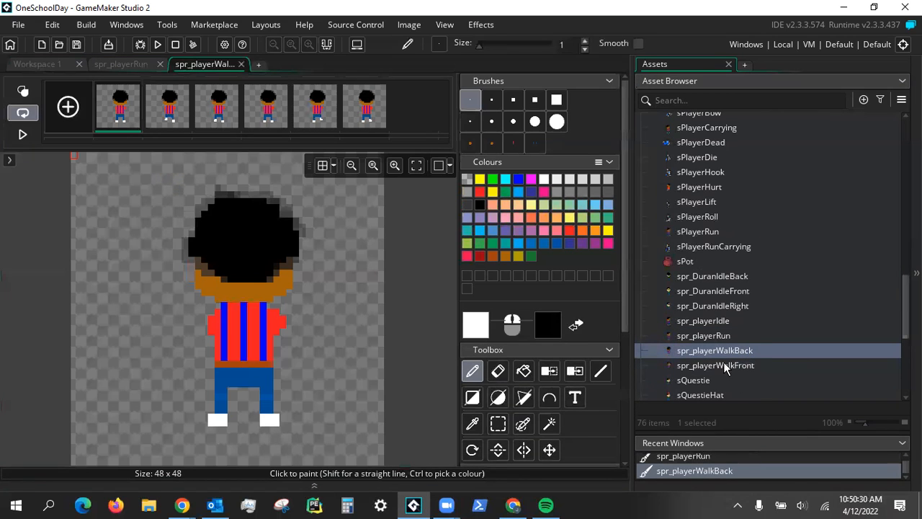
double_click(726, 366)
click(139, 156)
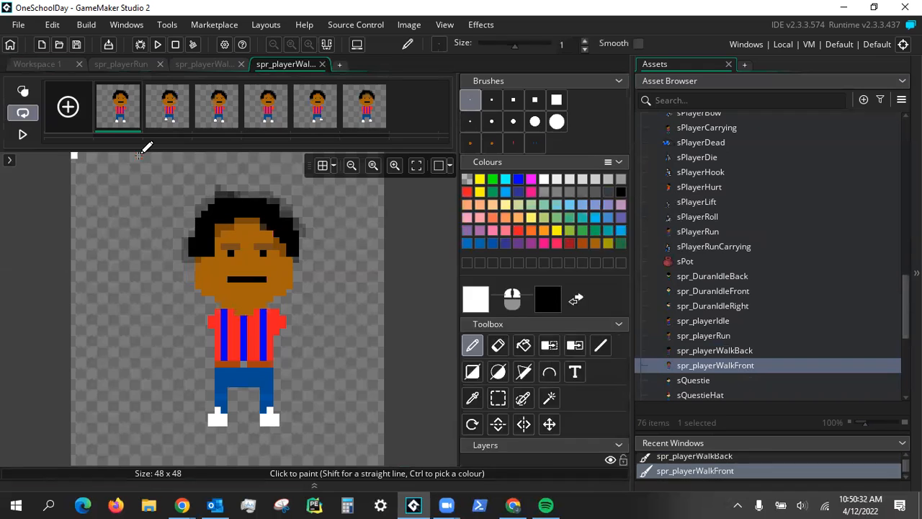
Compare sPlayerRunCarrying with the opened run and walk images, and check the image size of spr_playerWalkFront
double_click(756, 246)
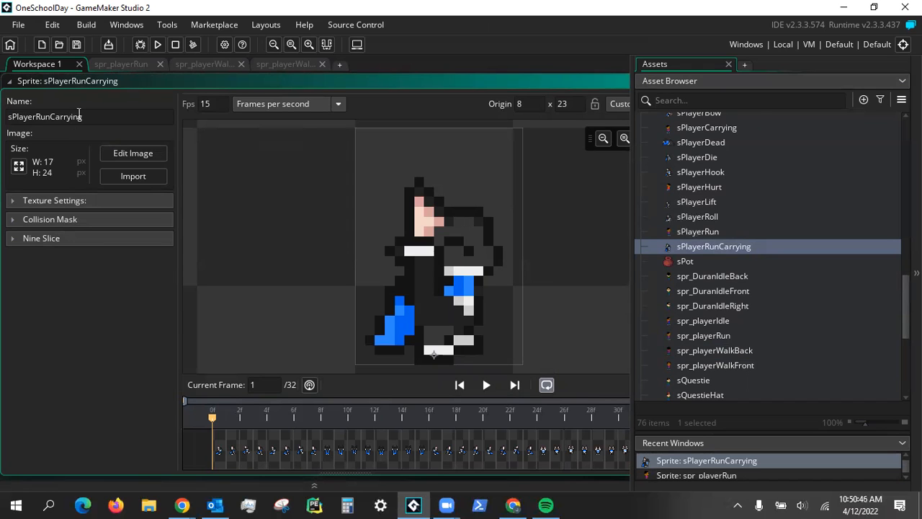
click(119, 65)
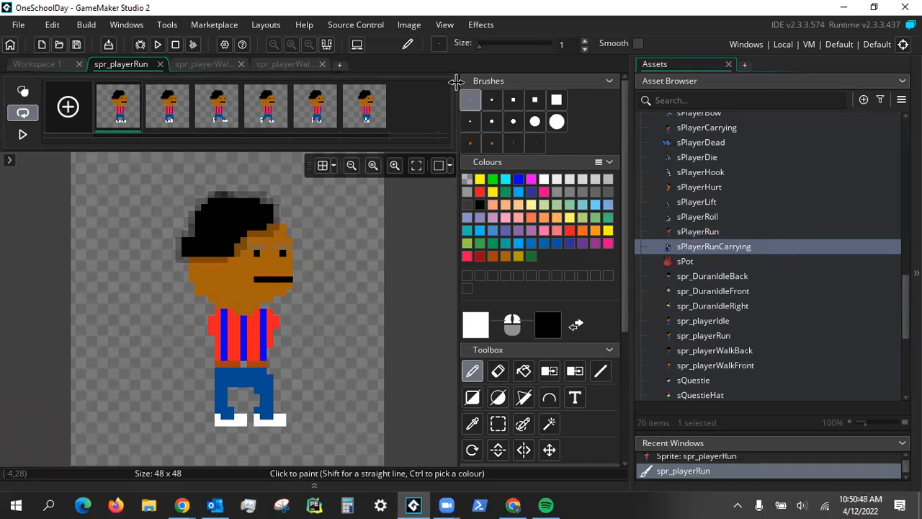
click(200, 66)
click(278, 67)
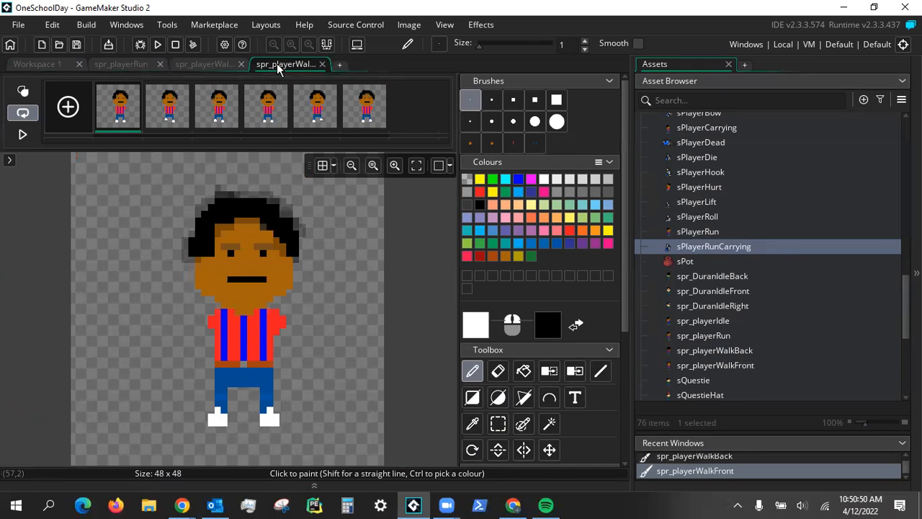
click(64, 64)
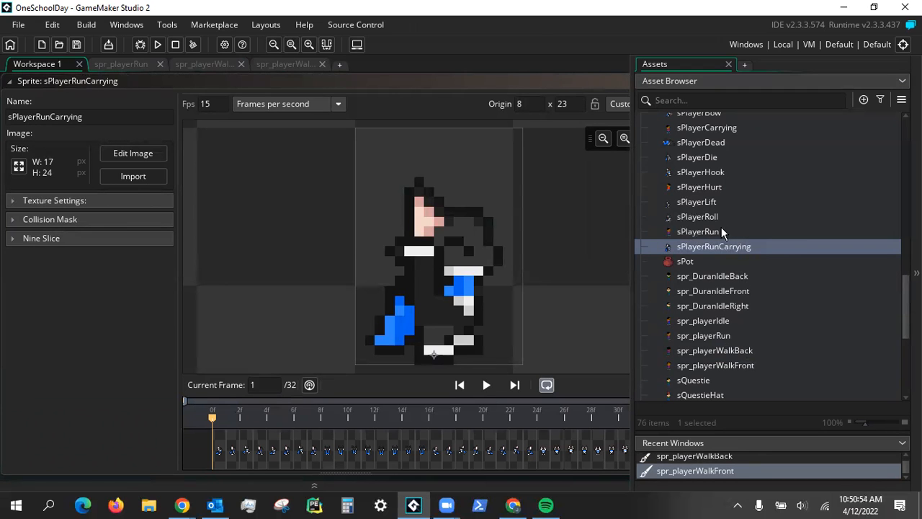
double_click(743, 365)
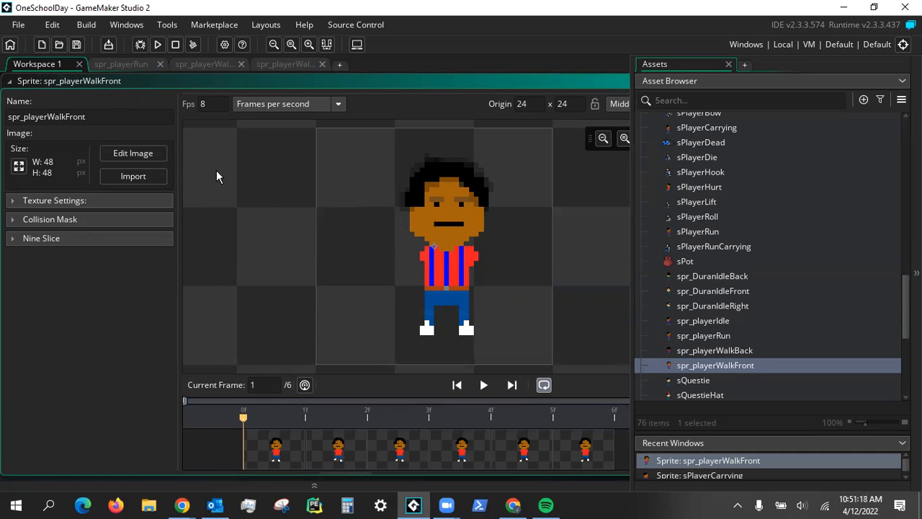
Scale the sPlayerRunCarrying image to a height of 48 pixels with the aspect ratio maintained
scroll(841, 319, up, 3)
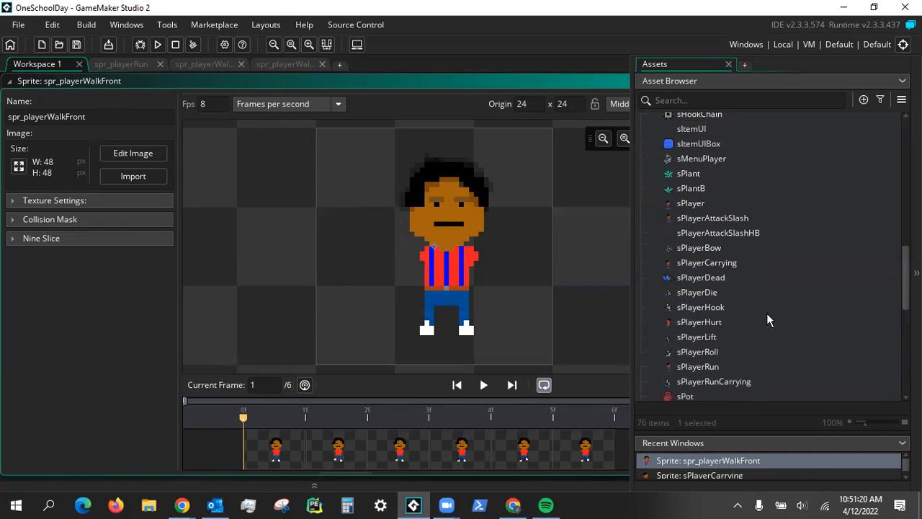
double_click(746, 375)
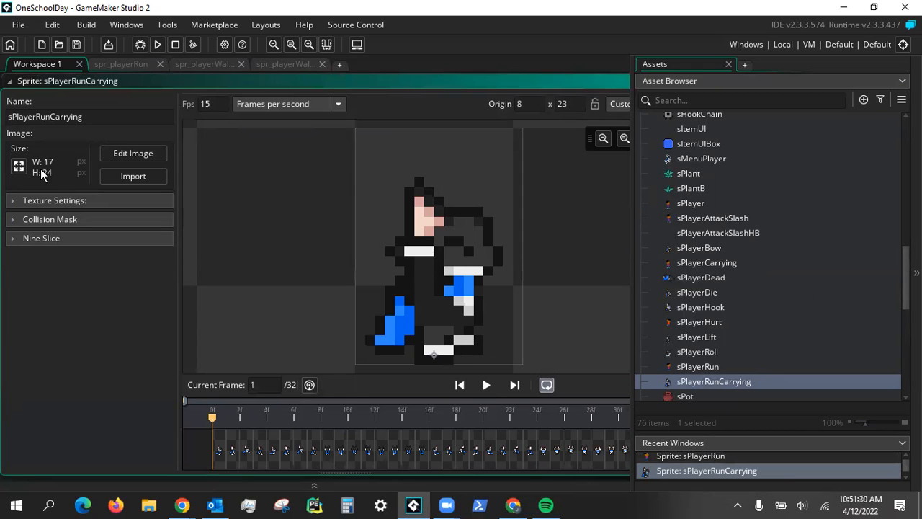
click(20, 167)
click(158, 201)
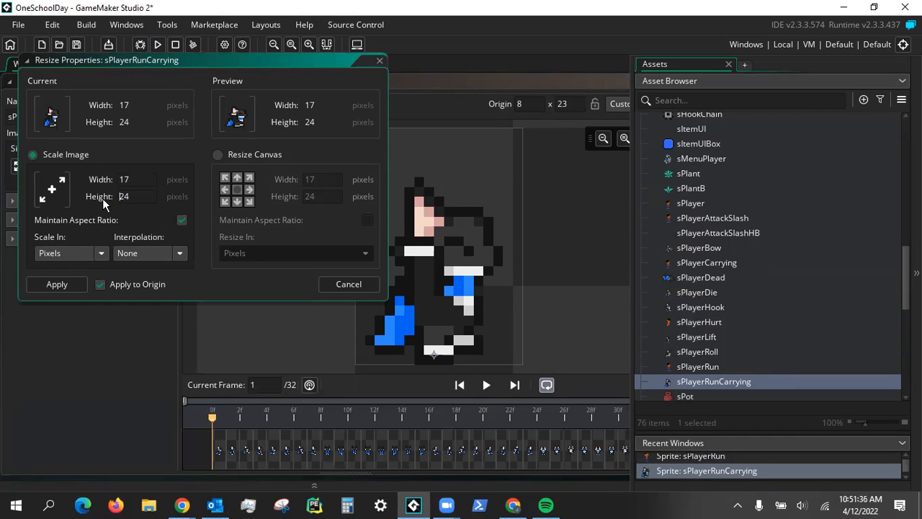
drag(146, 198, 106, 197)
text(48)
key(Return)
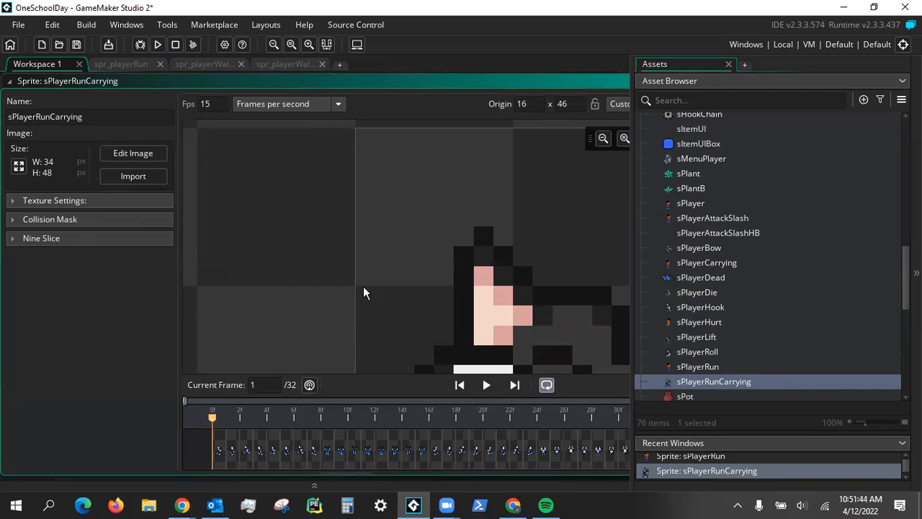
Check the scaled first frame of sPlayerRunCarrying at full size and open its image for editing
middle_drag(329, 243, 277, 234)
drag(466, 85, 348, 80)
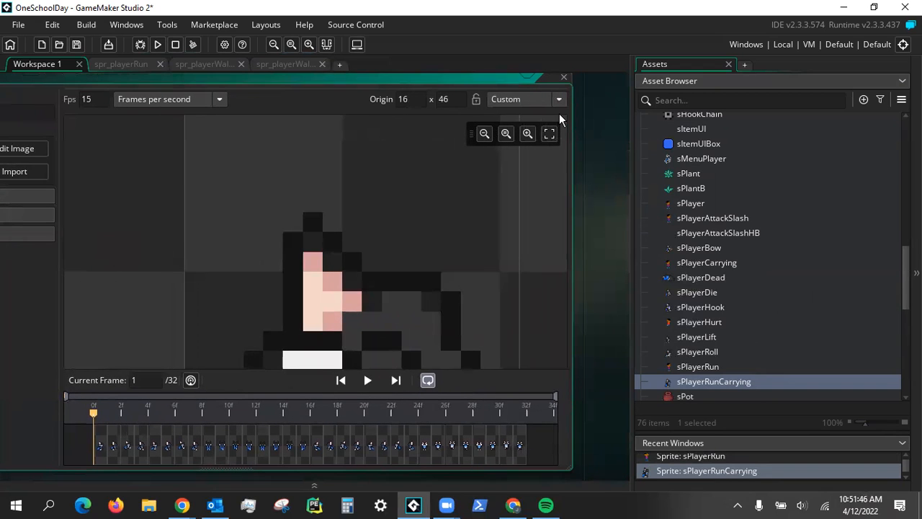
click(549, 135)
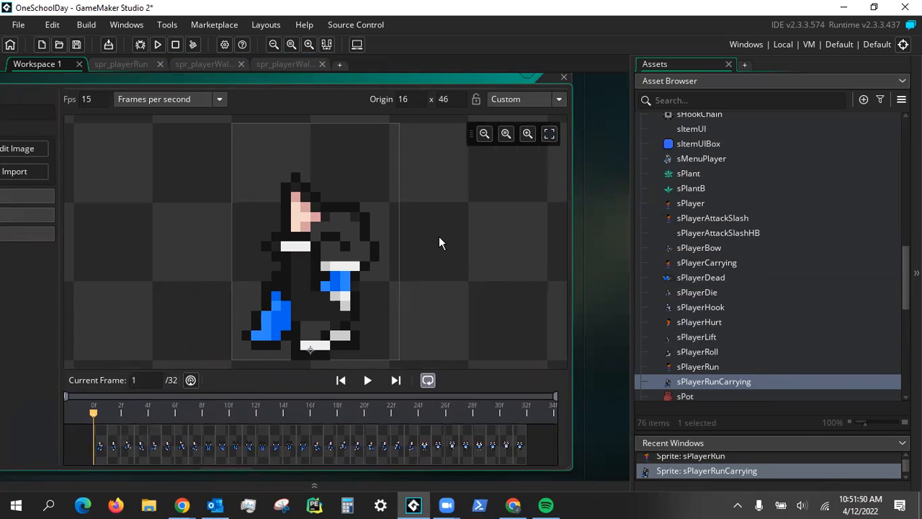
middle_drag(17, 404, 136, 388)
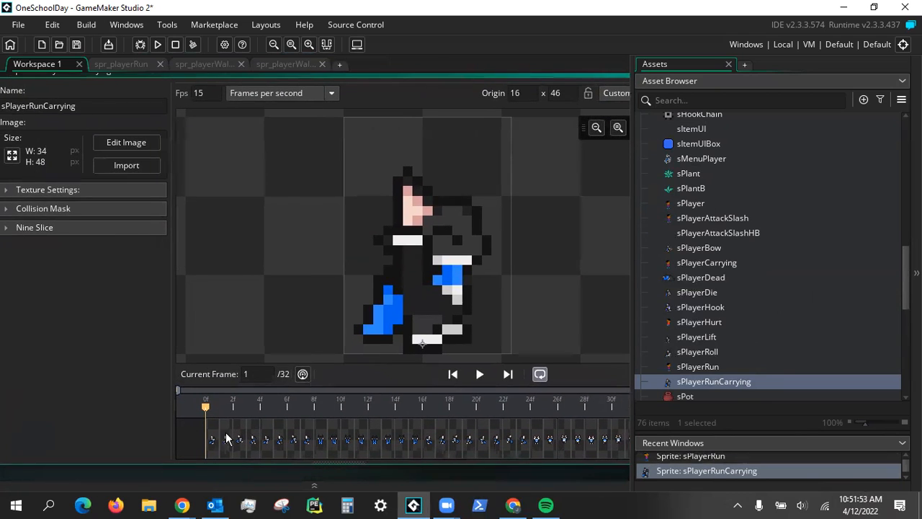
click(117, 147)
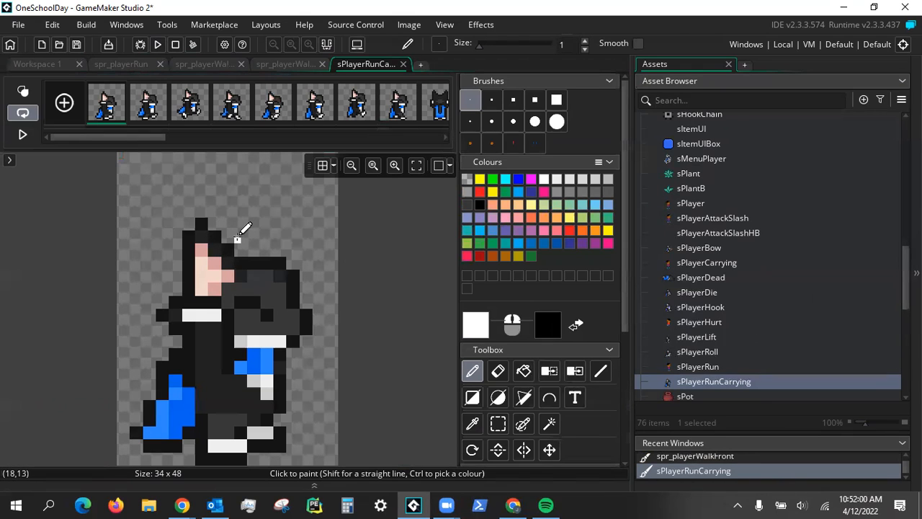
Resize the canvas of sPlayerRunCarrying to a width of 48 pixels without scaling the image
click(54, 63)
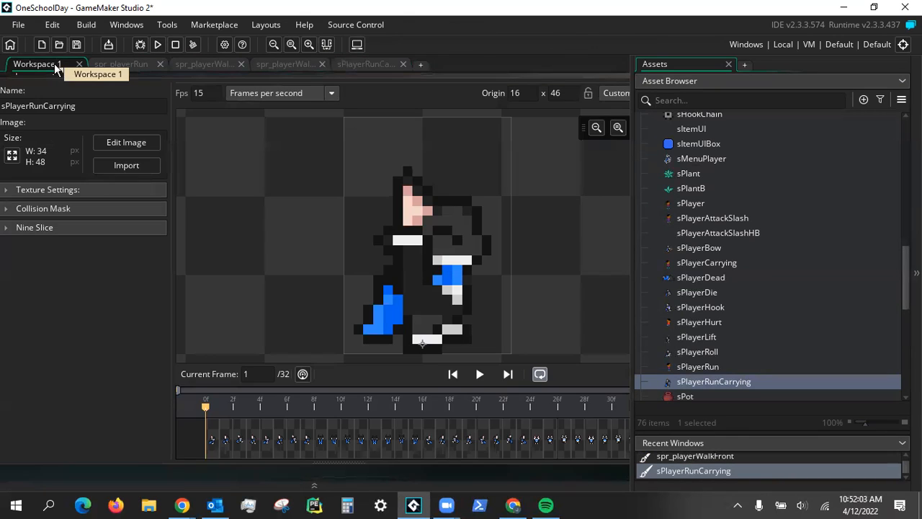
click(10, 156)
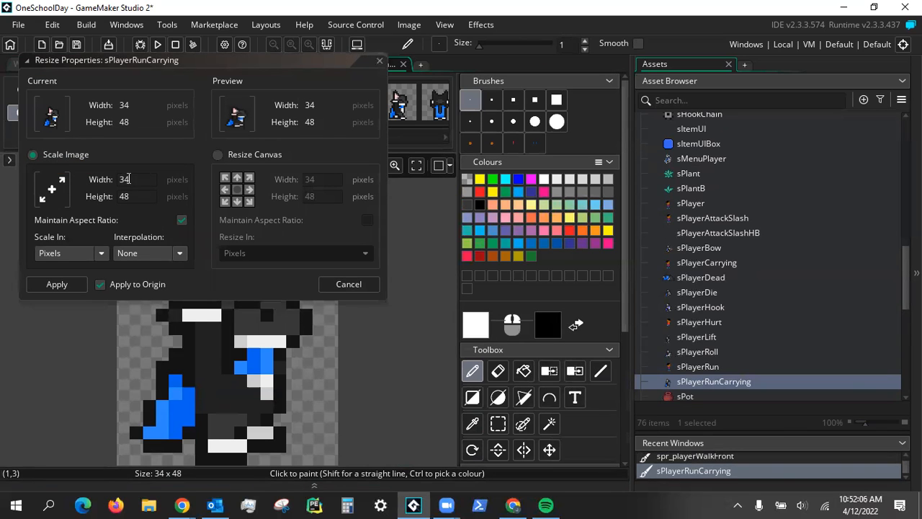
click(217, 155)
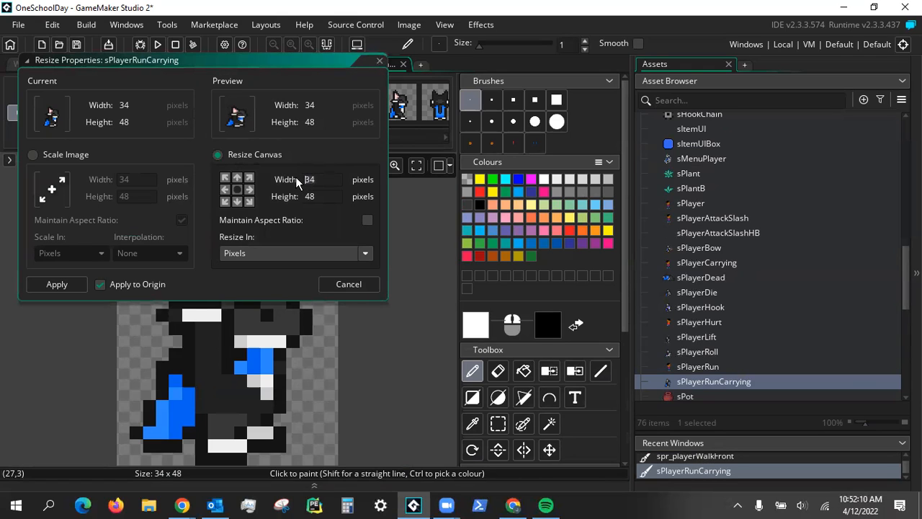
click(323, 231)
click(341, 180)
click(57, 284)
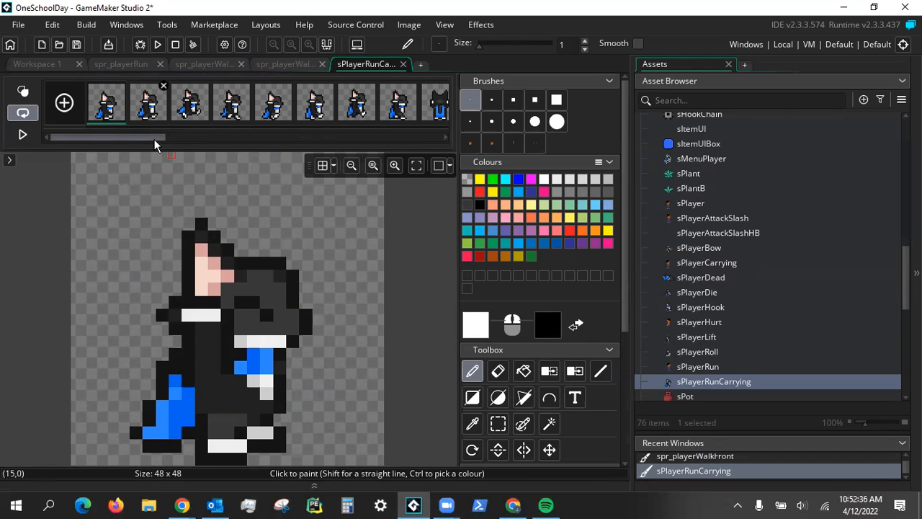
Look through the sPlayerRunCarrying frames and compare them with the frames of spr_playerRun, spr_playerWalkBack and spr_playerWalkFront
drag(154, 139, 429, 132)
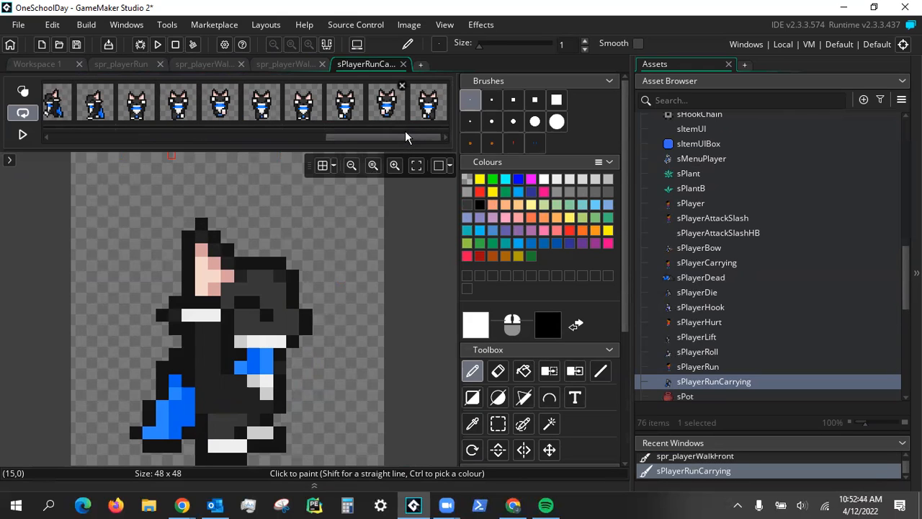
drag(401, 133, 29, 143)
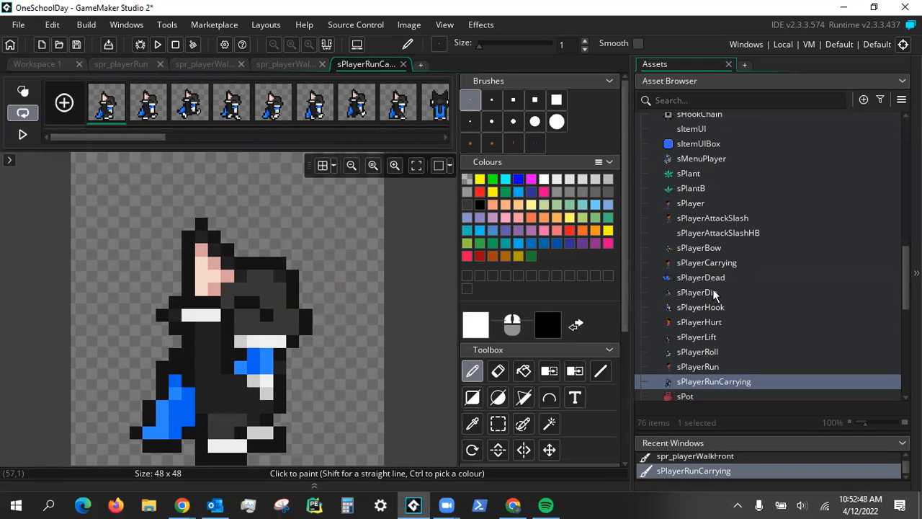
click(124, 66)
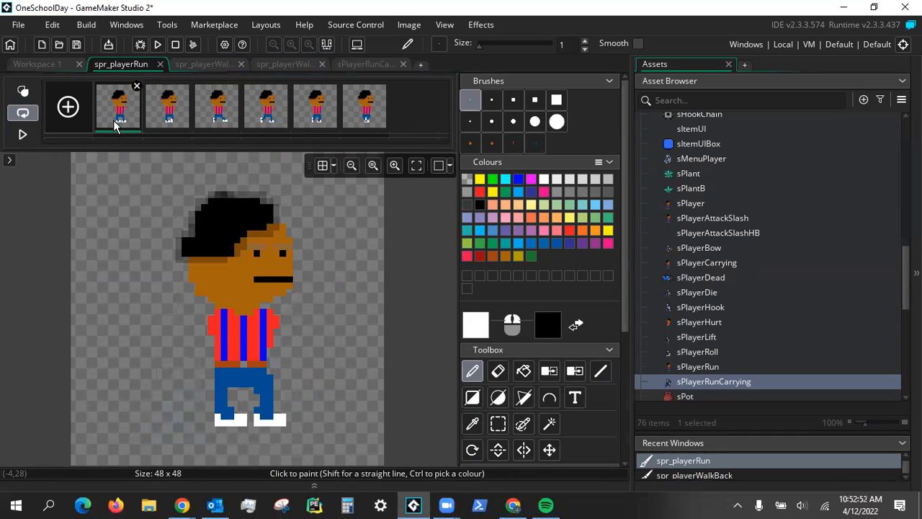
click(215, 64)
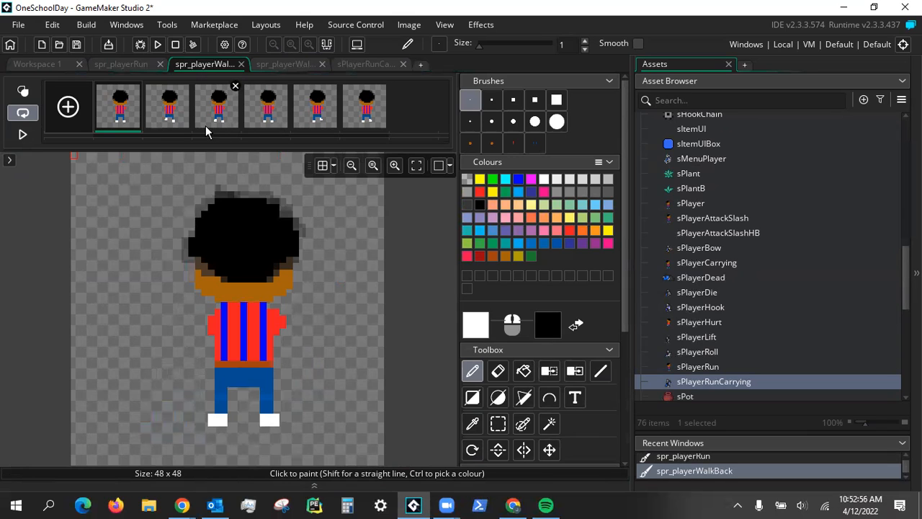
click(281, 64)
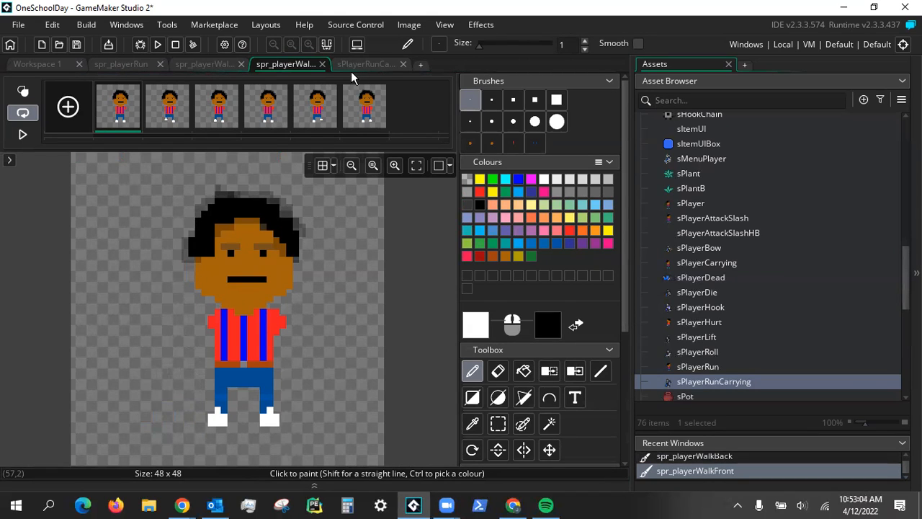
click(360, 73)
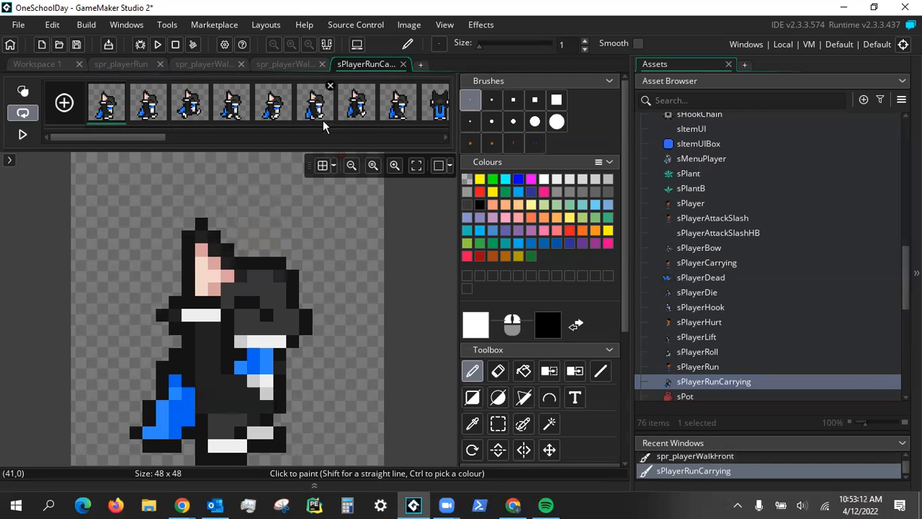
click(284, 65)
click(203, 65)
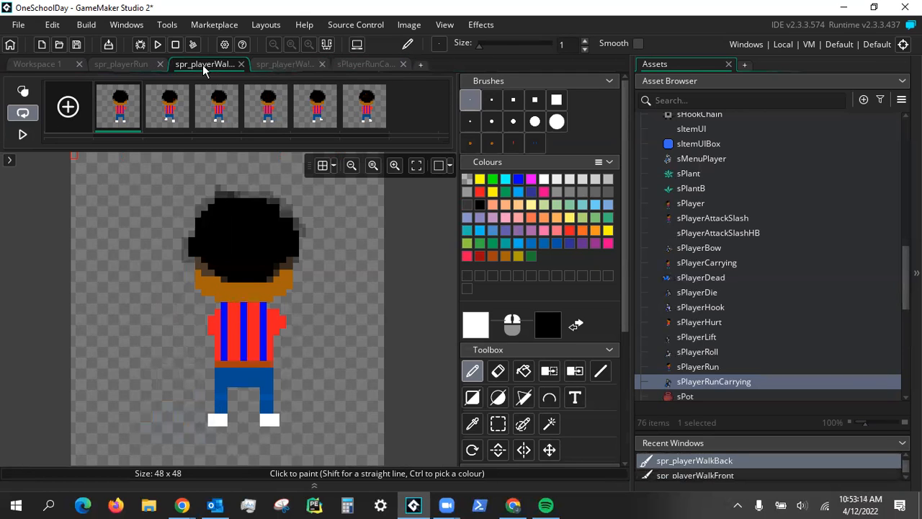
click(122, 65)
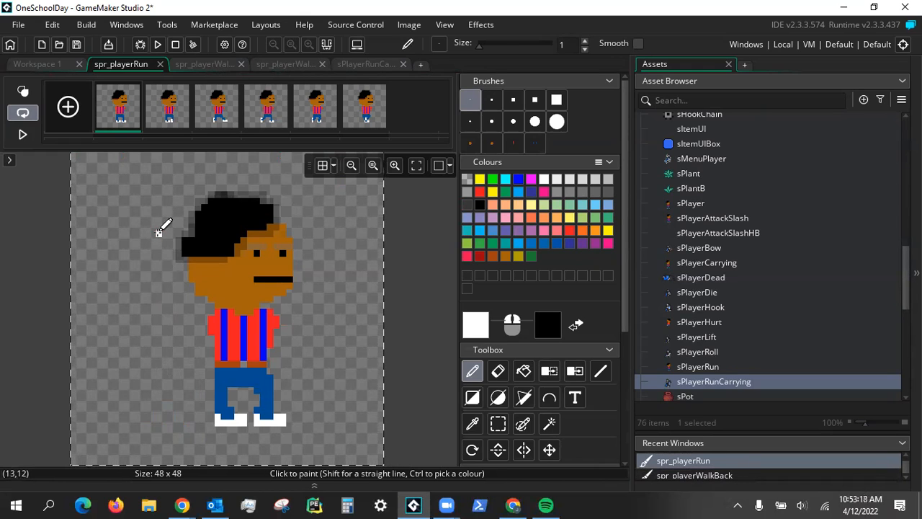
Select the entire first frame of spr_playerRun and copy it as a custom brush
click(497, 423)
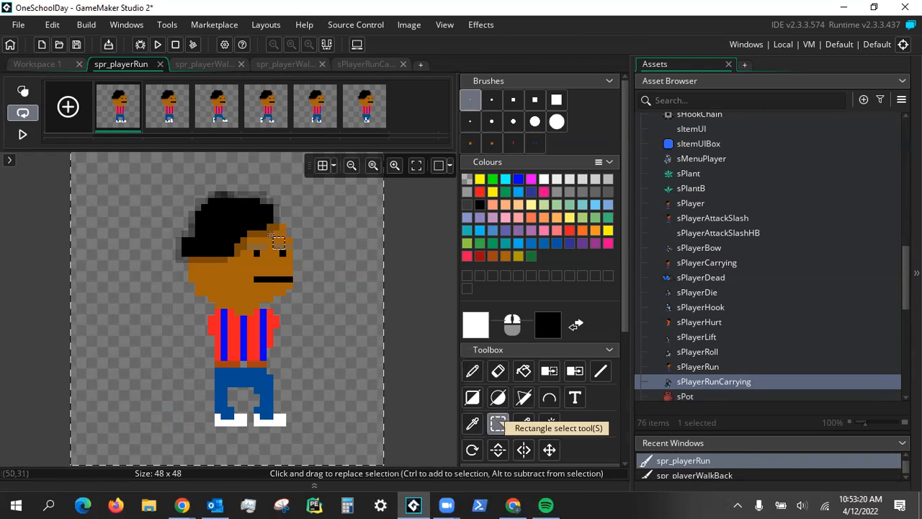
drag(142, 191, 367, 432)
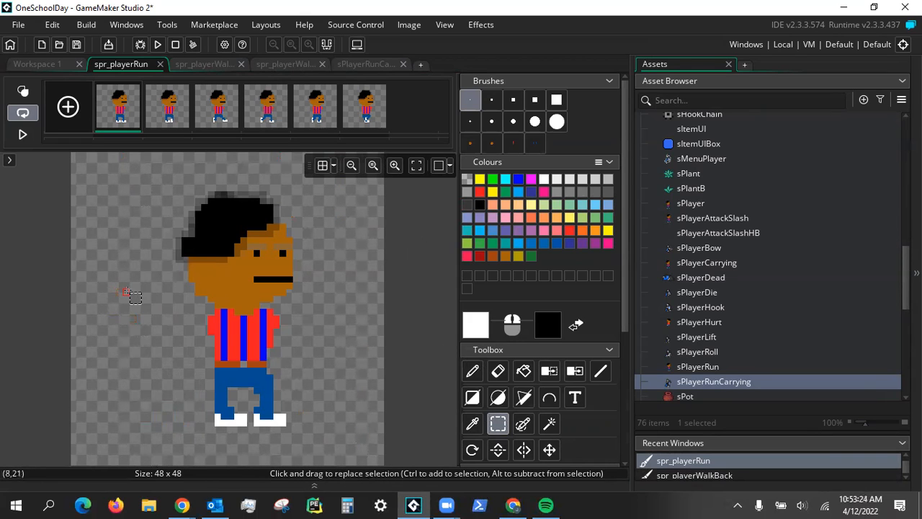
key(ctrl+a)
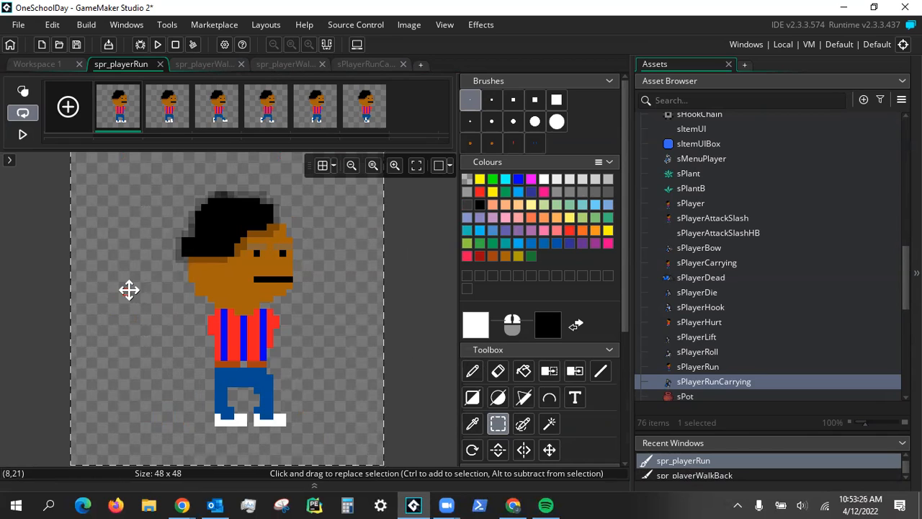
key(ctrl+c)
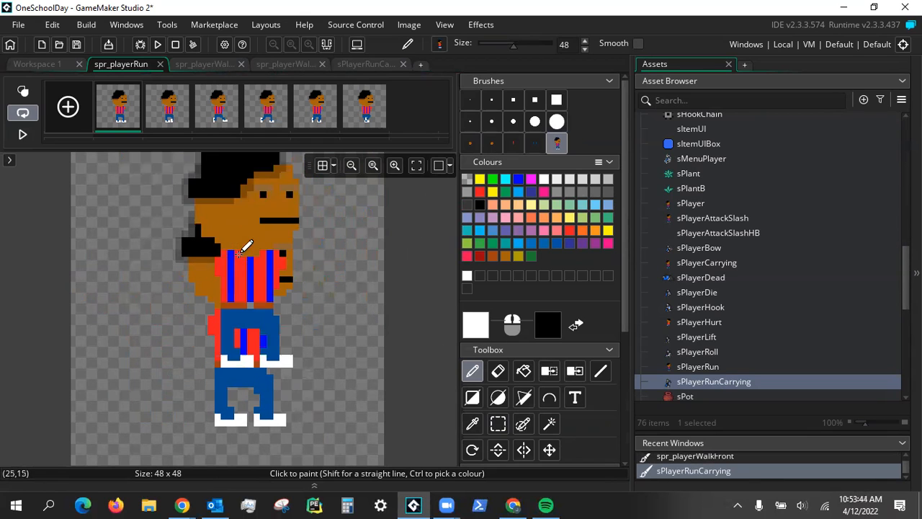
Erase the old character from the first sPlayerRunCarrying frame and stamp the copied run figure in its place
click(220, 65)
click(288, 66)
click(366, 64)
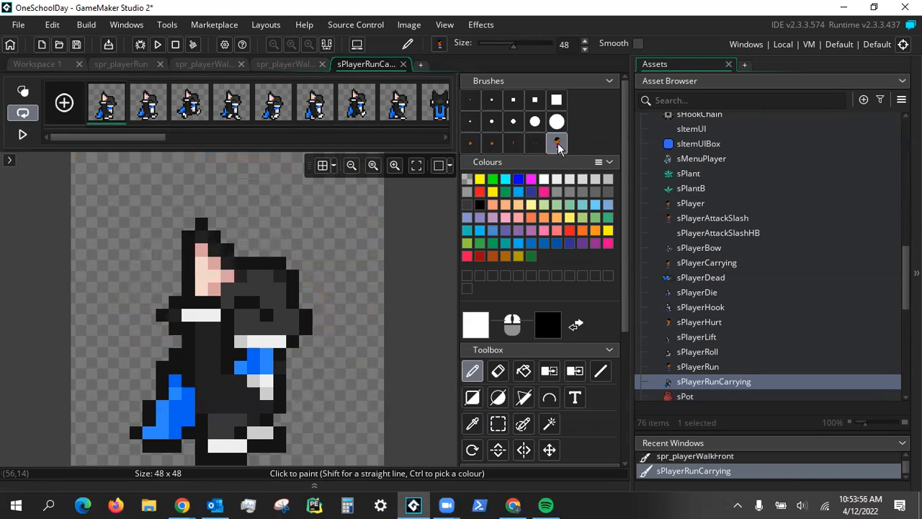
right_click(467, 178)
mouse_move(283, 237)
right_down()
mouse_move(137, 379)
mouse_move(313, 333)
mouse_move(268, 340)
right_up()
click(227, 344)
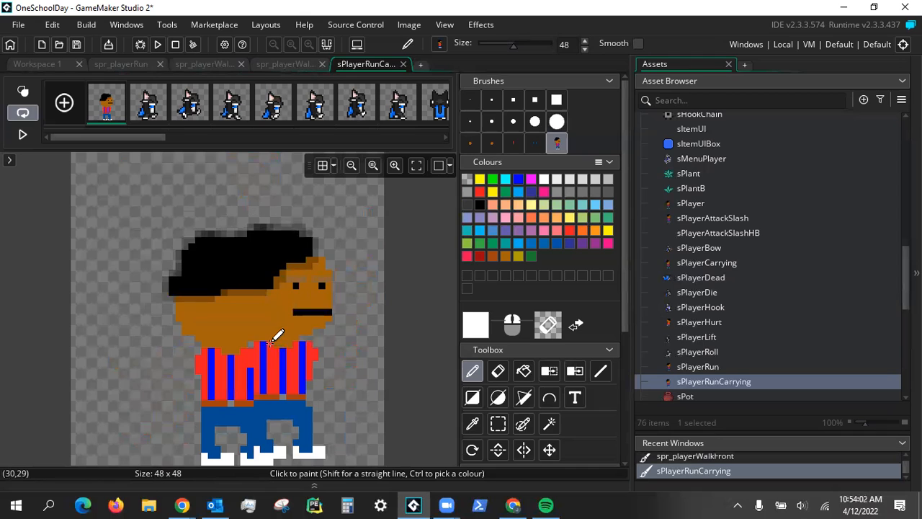
Copy all six spr_playerRun frames into sPlayerRunCarrying and delete the stamped first frame
click(131, 65)
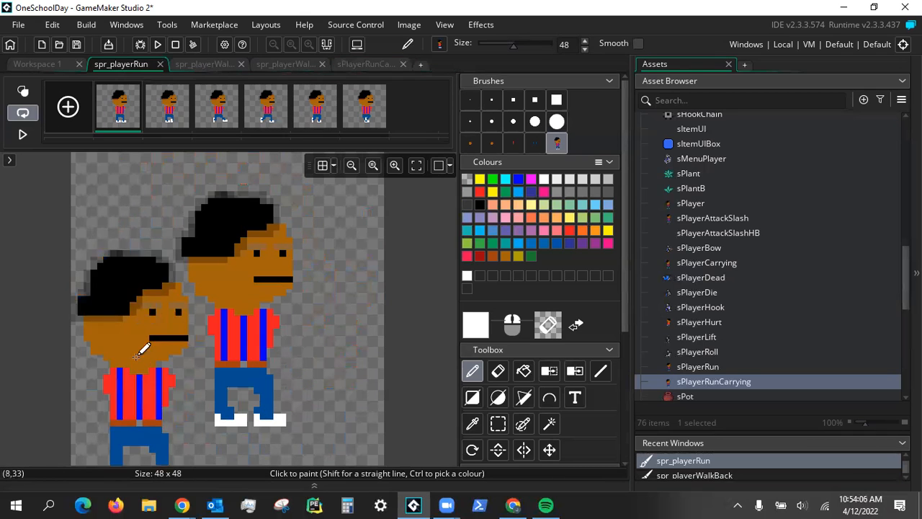
shift+click(366, 122)
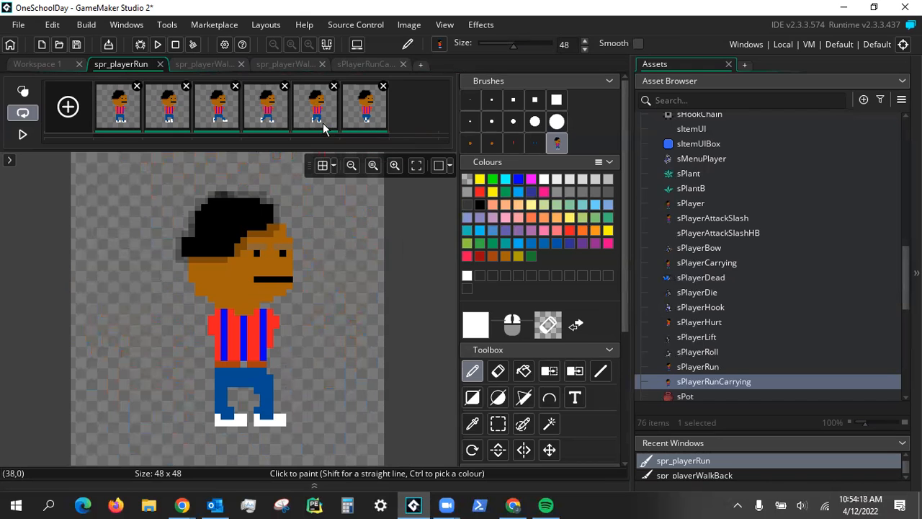
click(352, 66)
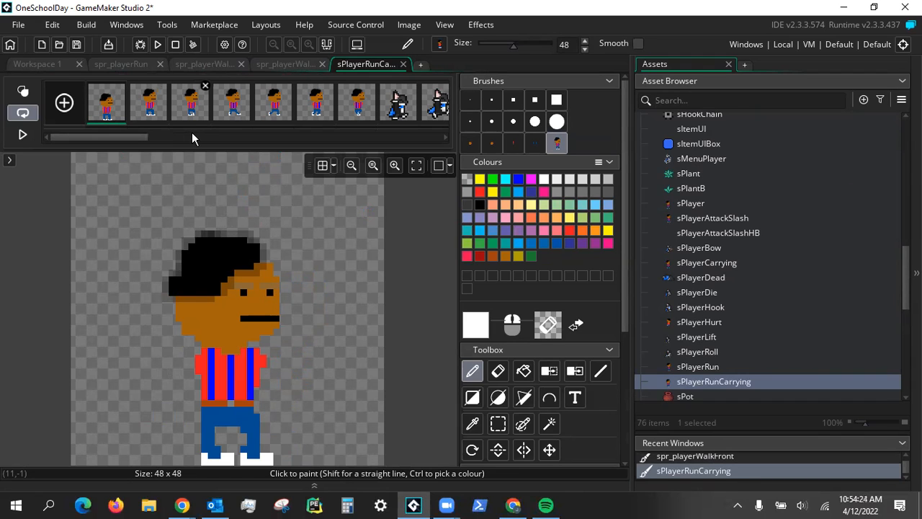
key(Delete)
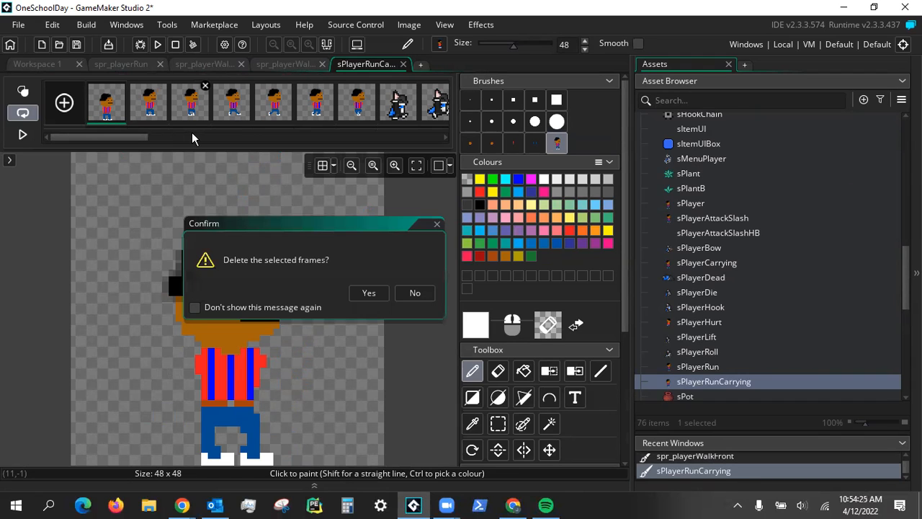
click(368, 293)
shift+click(308, 109)
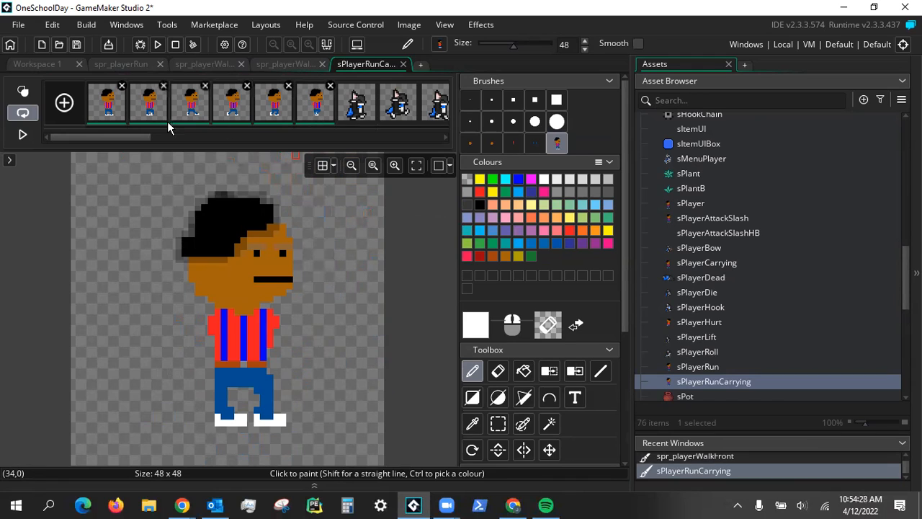
Delete the remaining side-view frames of the old character from sPlayerRunCarrying
click(224, 67)
click(366, 64)
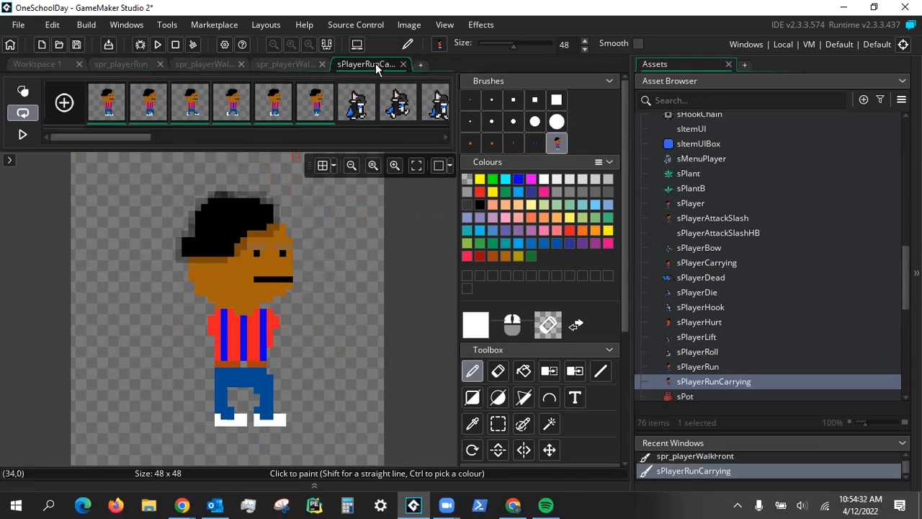
shift+click(315, 112)
drag(115, 137, 212, 136)
click(191, 109)
shift+click(301, 115)
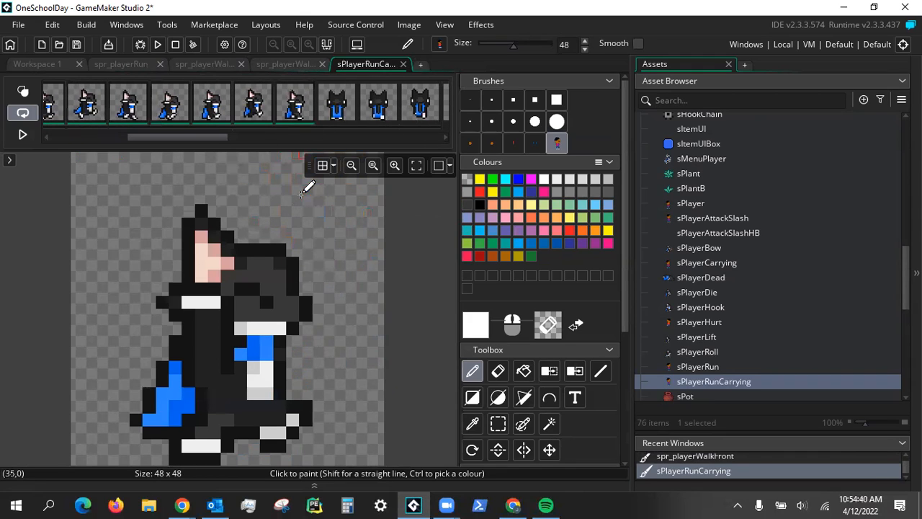
click(269, 86)
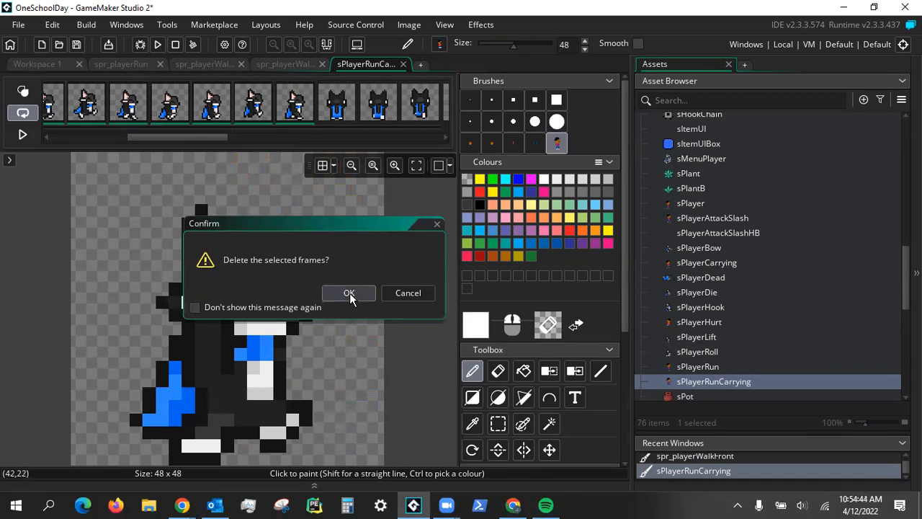
click(350, 292)
Paint two raised hands on the first run frame of sPlayerRunCarrying with the size 4 brown custom brush
drag(231, 139, 90, 140)
click(109, 115)
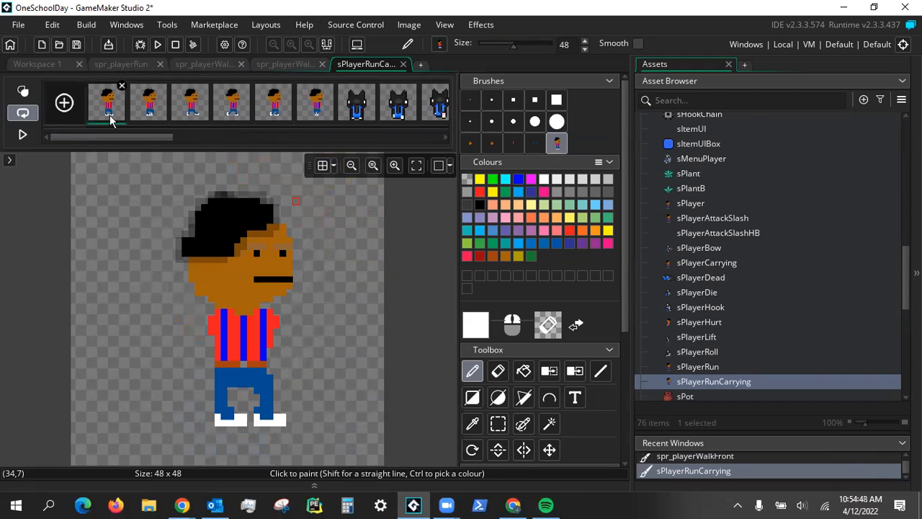
click(467, 143)
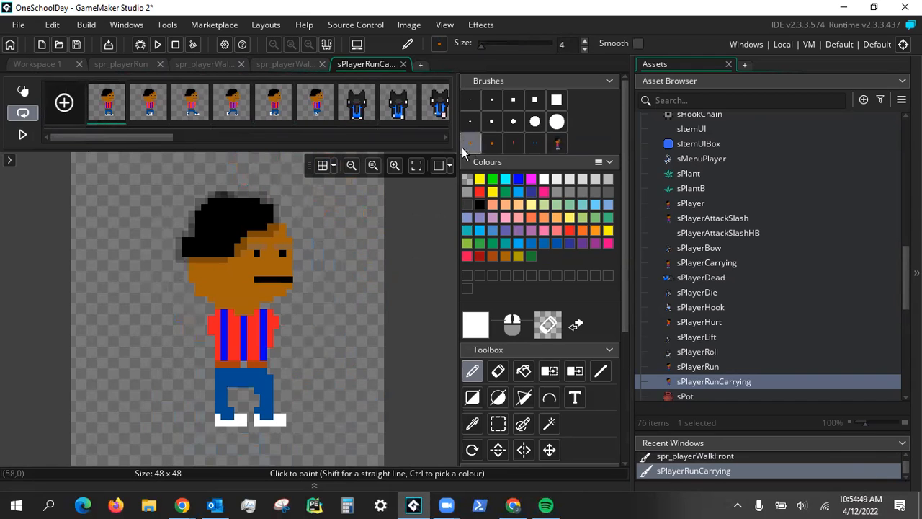
click(356, 112)
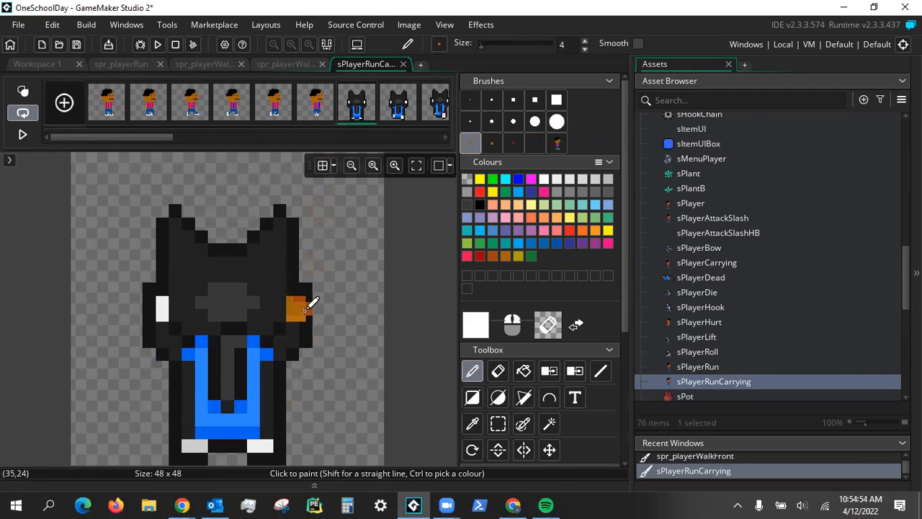
click(118, 120)
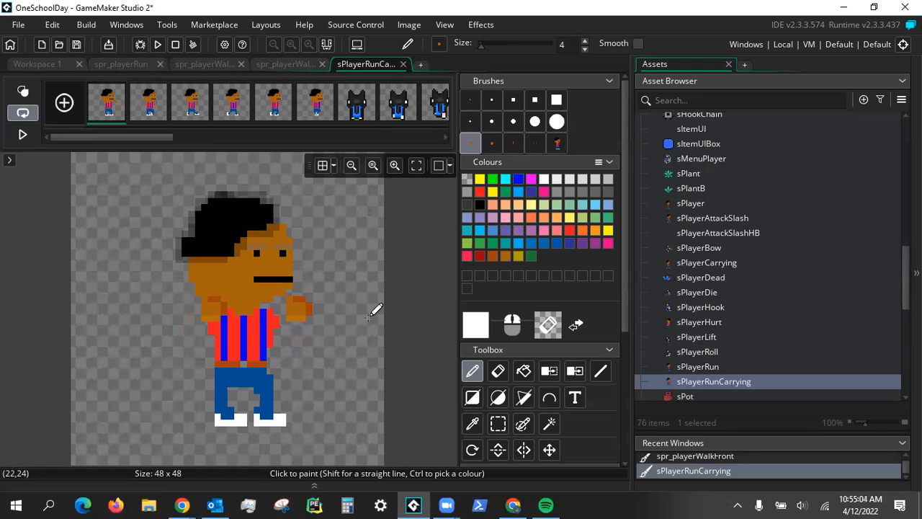
Try painting two raised hands on the second run frame, positioned at the shoulders
click(147, 115)
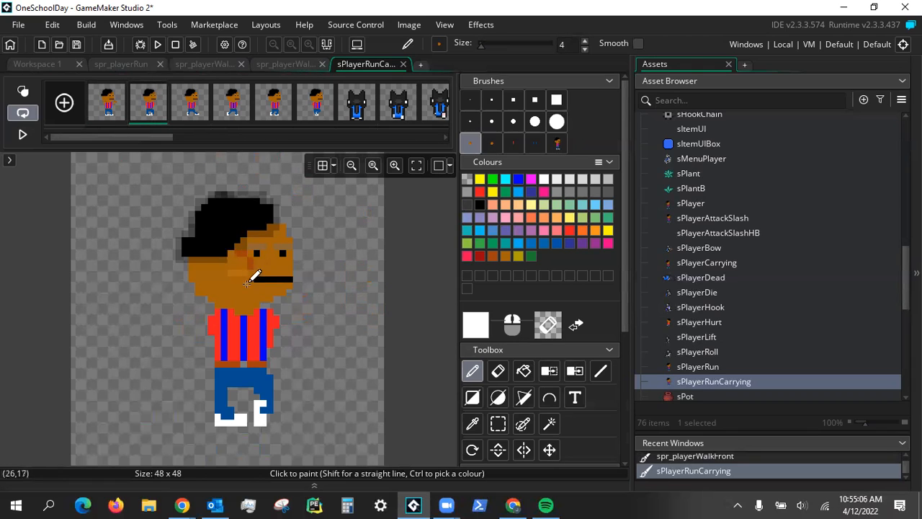
click(224, 310)
click(302, 309)
click(191, 108)
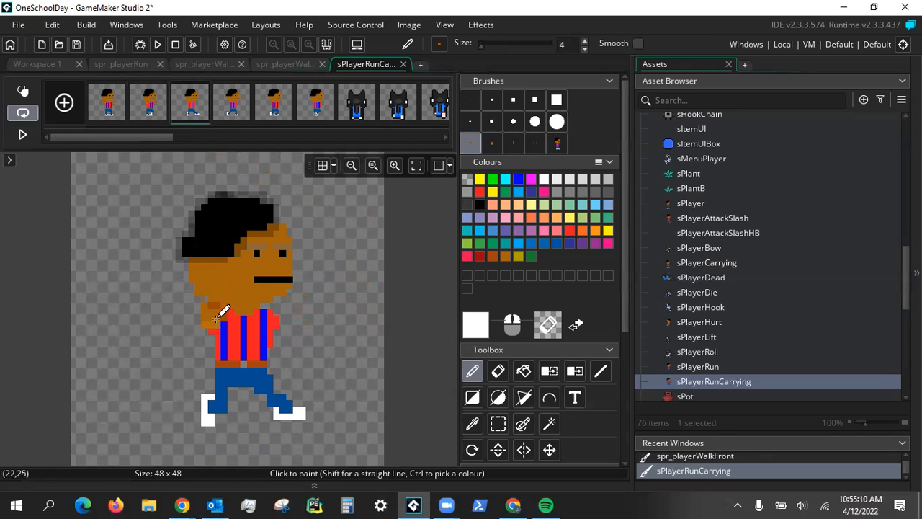
click(152, 111)
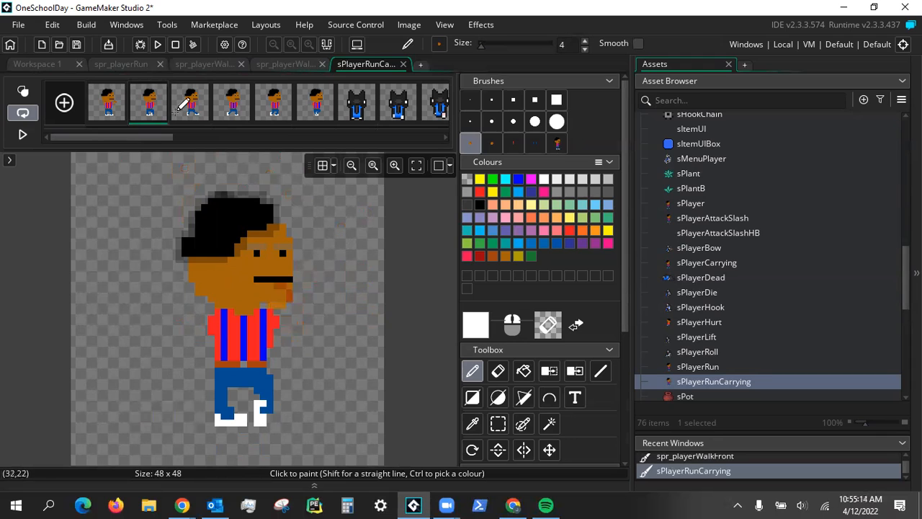
Undo the raised hands on the first run frame and paint two hands low on the empty area behind the figure
click(110, 105)
key(ctrl+z)
key(ctrl+z)
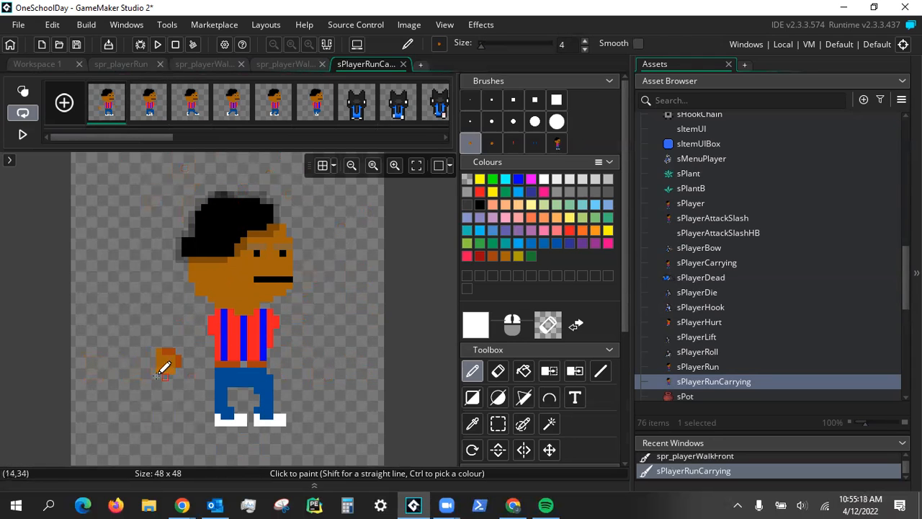
click(123, 360)
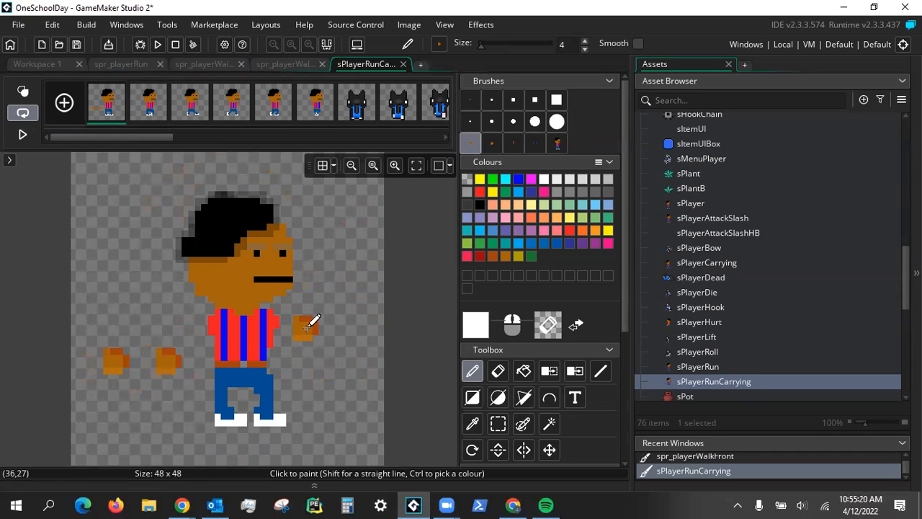
Copy all six frames of spr_playerWalkBack for use in sPlayerRunCarrying
click(318, 108)
click(347, 109)
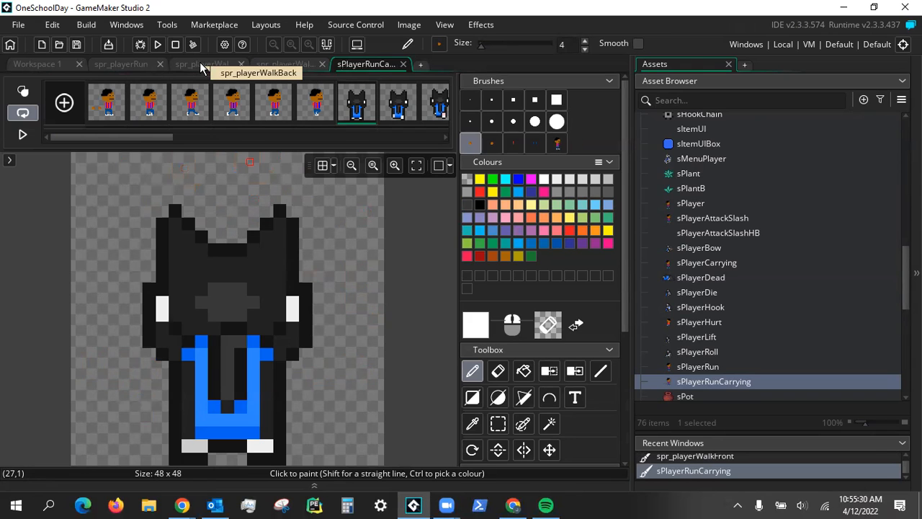
click(292, 66)
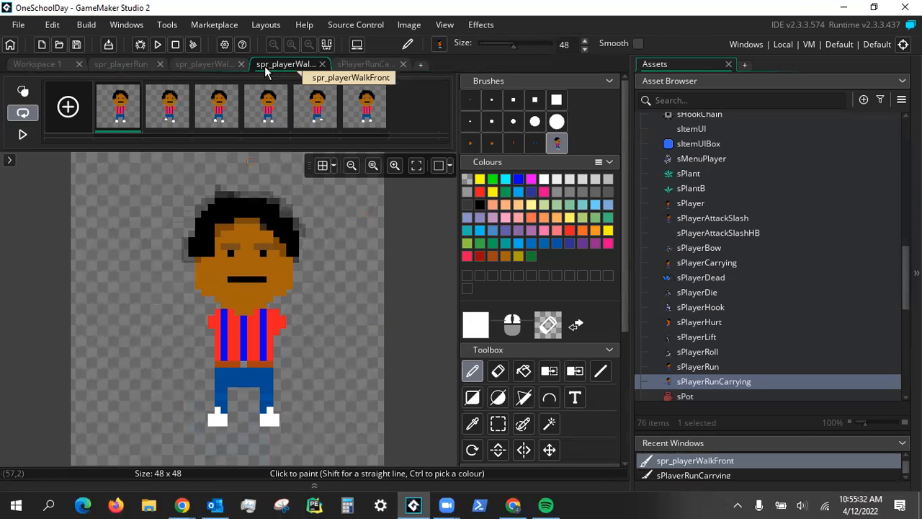
click(222, 65)
shift+click(369, 123)
click(366, 64)
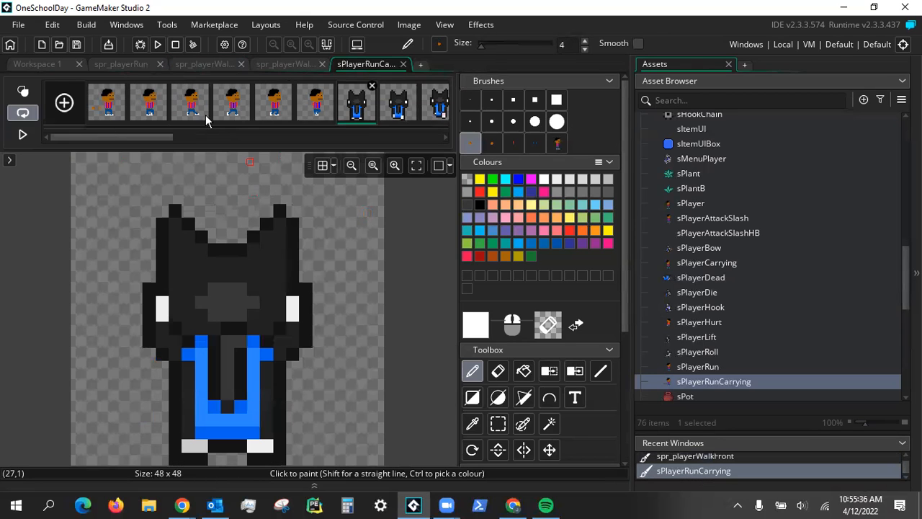
Delete the old character's eight back-view frames from sPlayerRunCarrying and paste the copied walk-back frames after the last run frame
drag(137, 134, 211, 141)
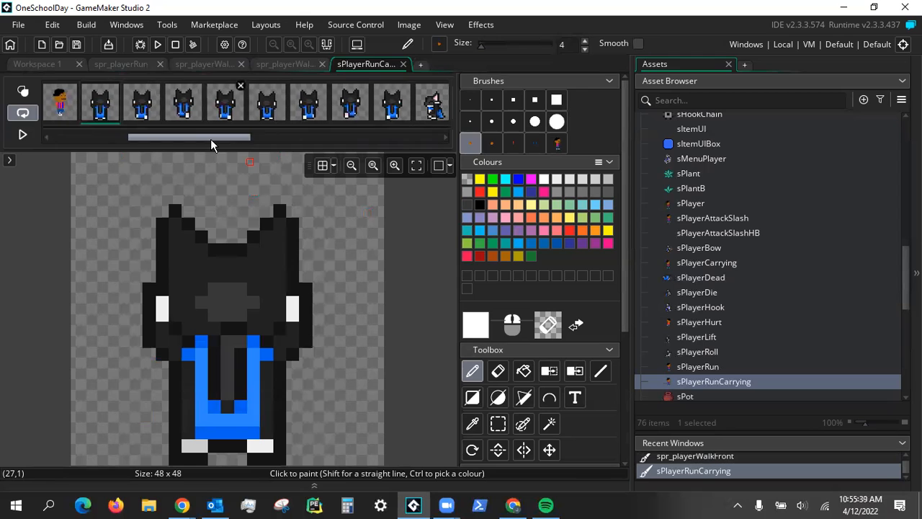
shift+click(395, 108)
key(Delete)
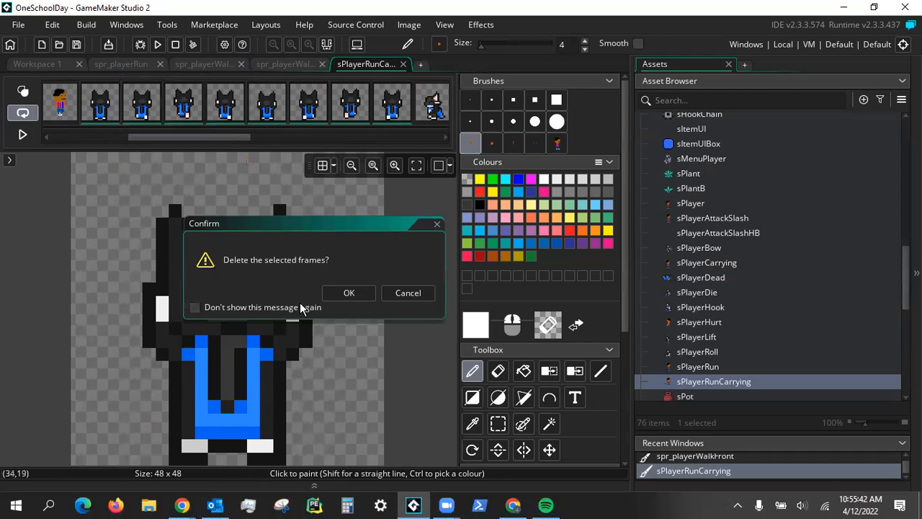
click(343, 295)
click(65, 116)
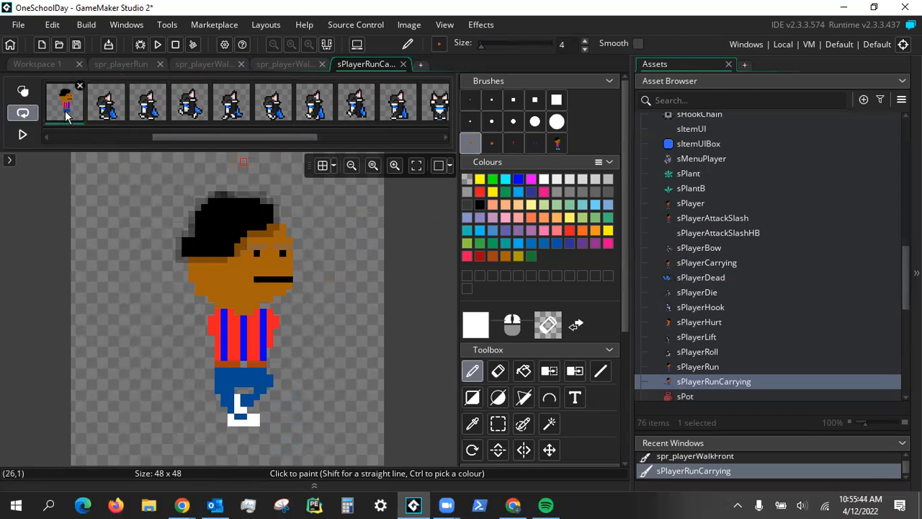
key(ctrl+v)
Copy all six frames of spr_playerWalkFront and return to sPlayerRunCarrying
drag(160, 136, 276, 144)
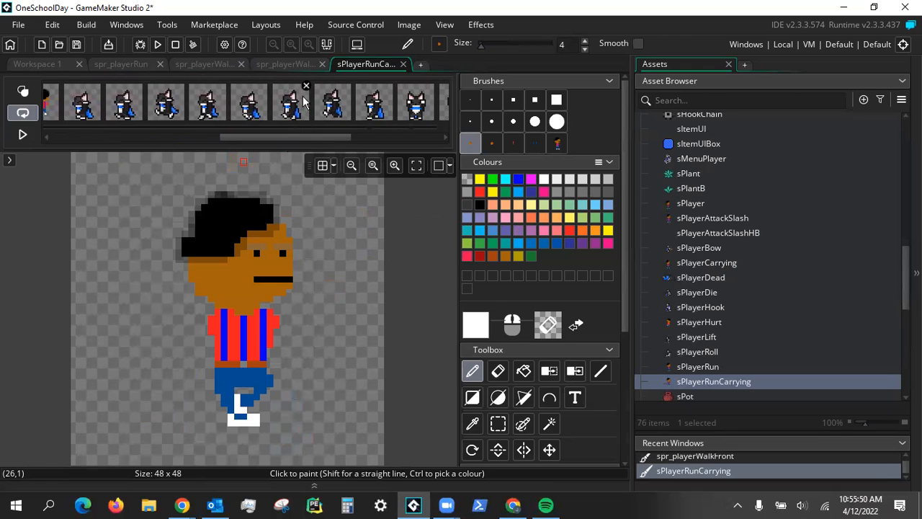
click(288, 64)
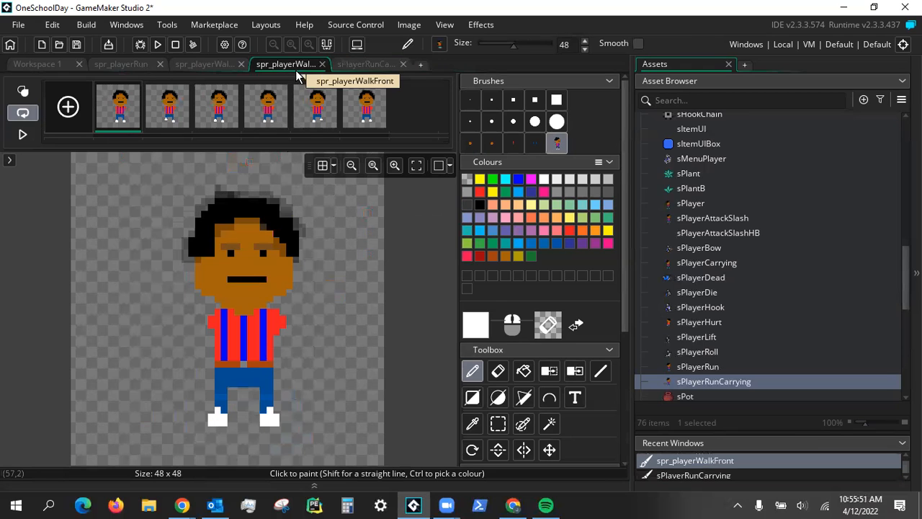
shift+click(361, 105)
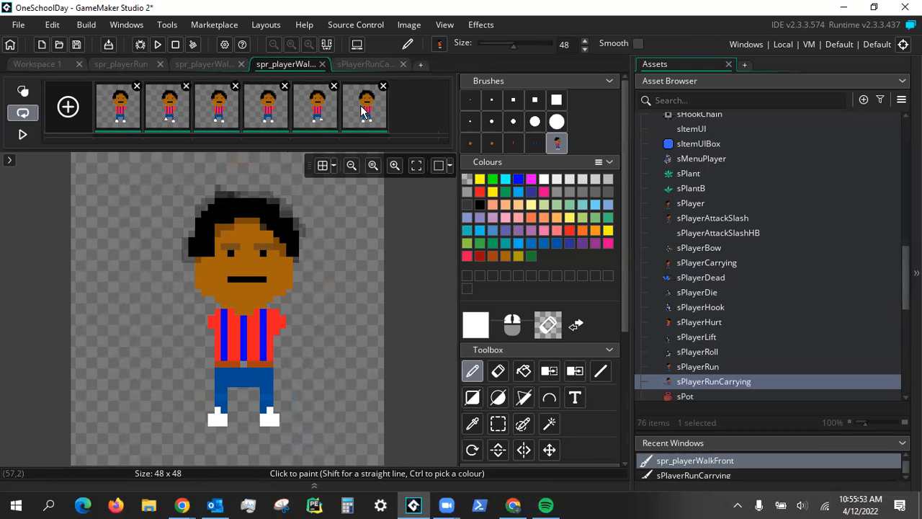
click(366, 63)
Delete the old character's eight front-view frames from sPlayerRunCarrying and paste the copied walk-front frames at the end
drag(294, 136, 360, 135)
click(293, 122)
shift+click(429, 104)
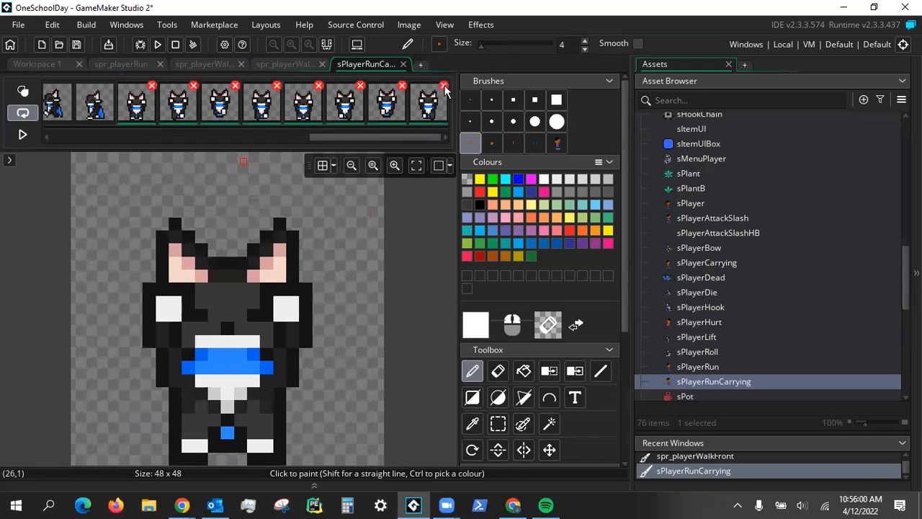
click(444, 86)
click(344, 293)
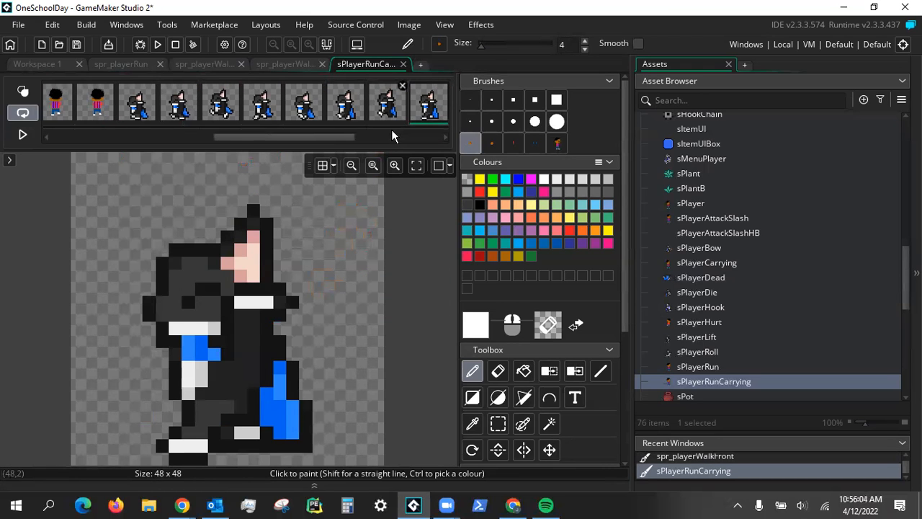
drag(315, 137, 420, 137)
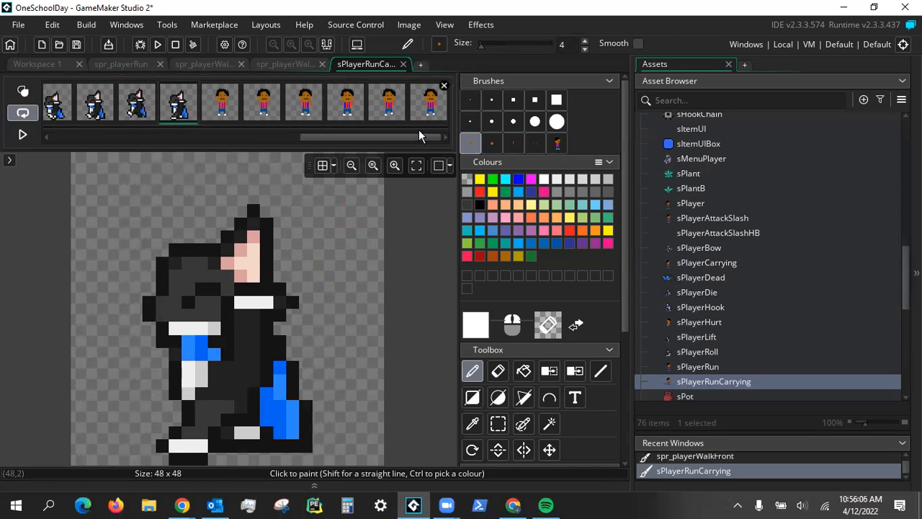
click(437, 106)
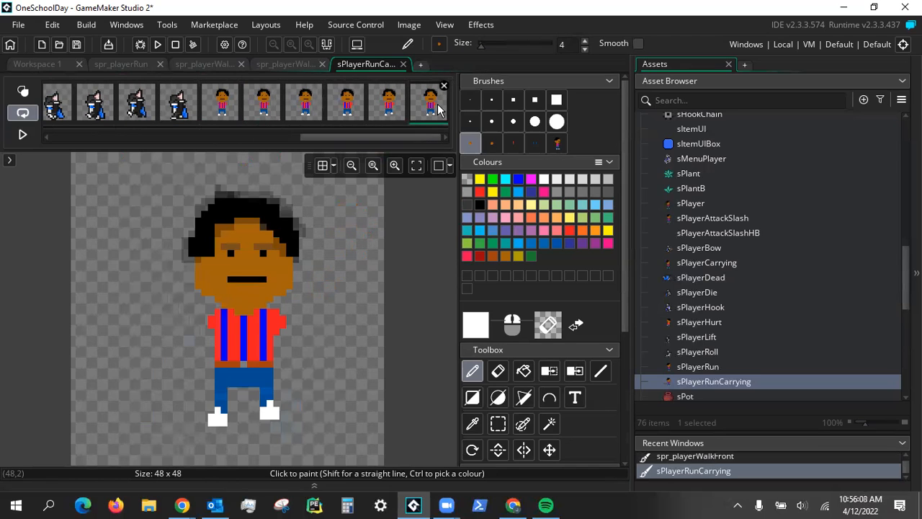
Copy the first six run frames of sPlayerRunCarrying and paste them after the old character's first left-facing frame
drag(367, 135, 292, 135)
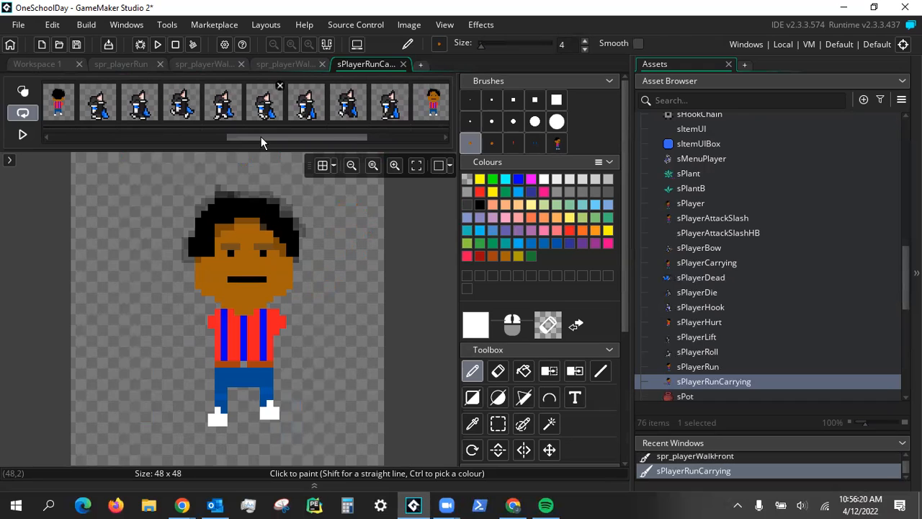
drag(261, 139, 50, 135)
click(101, 108)
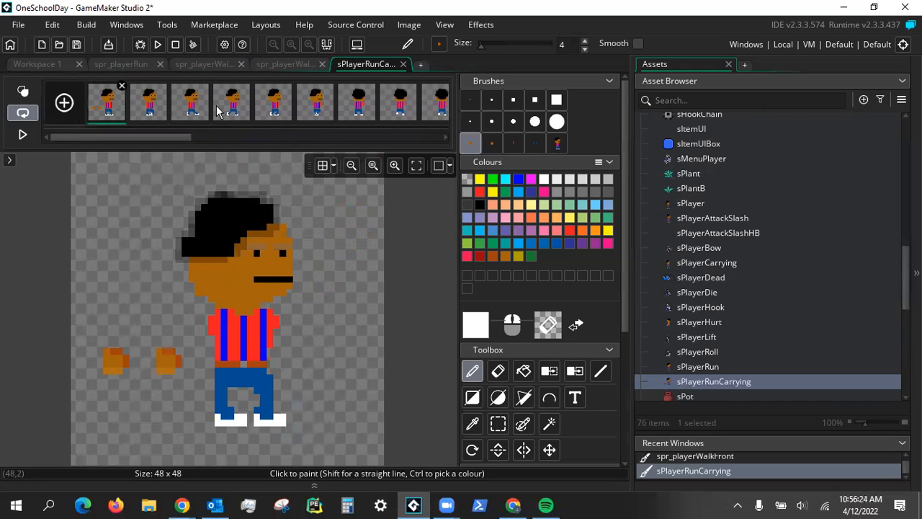
shift+click(303, 105)
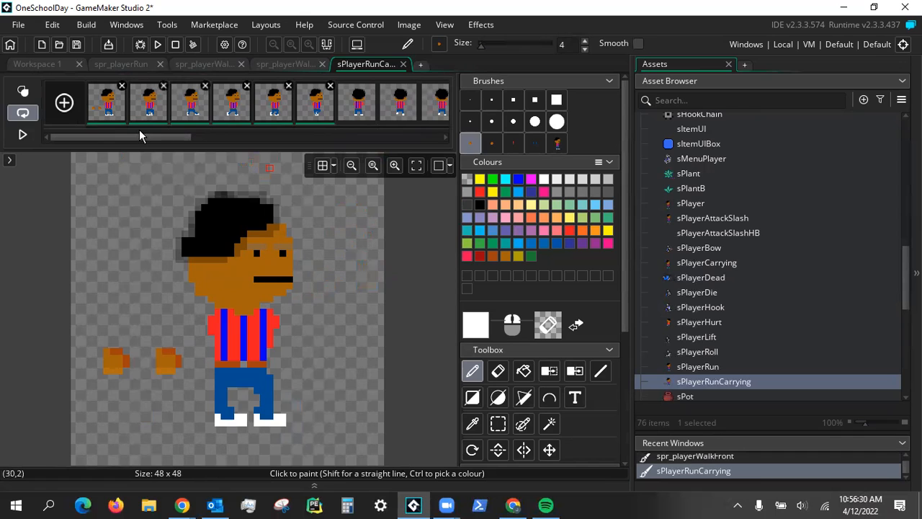
drag(140, 137, 315, 138)
click(236, 114)
key(ctrl+z)
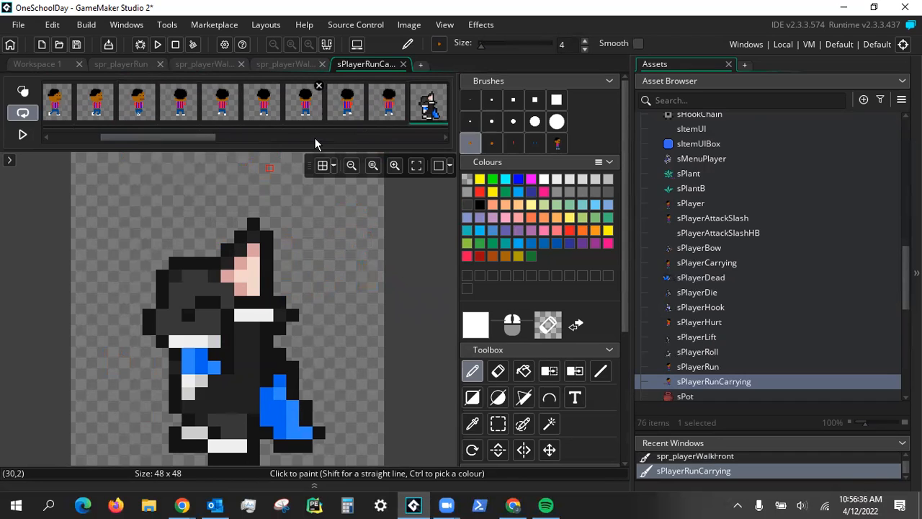
Delete all eight left-facing frames of the old character around the pasted run frames in sPlayerRunCarrying
drag(202, 136, 347, 138)
click(234, 85)
click(351, 293)
click(288, 119)
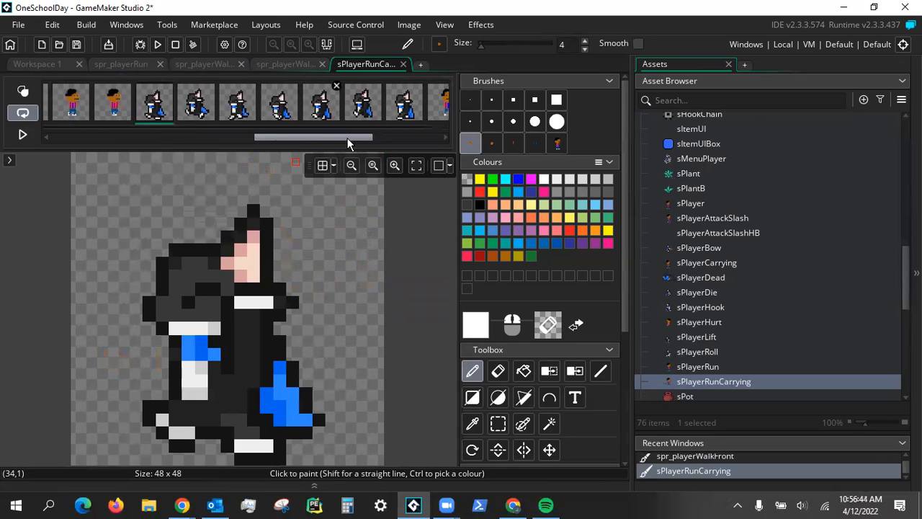
shift+click(347, 116)
click(354, 84)
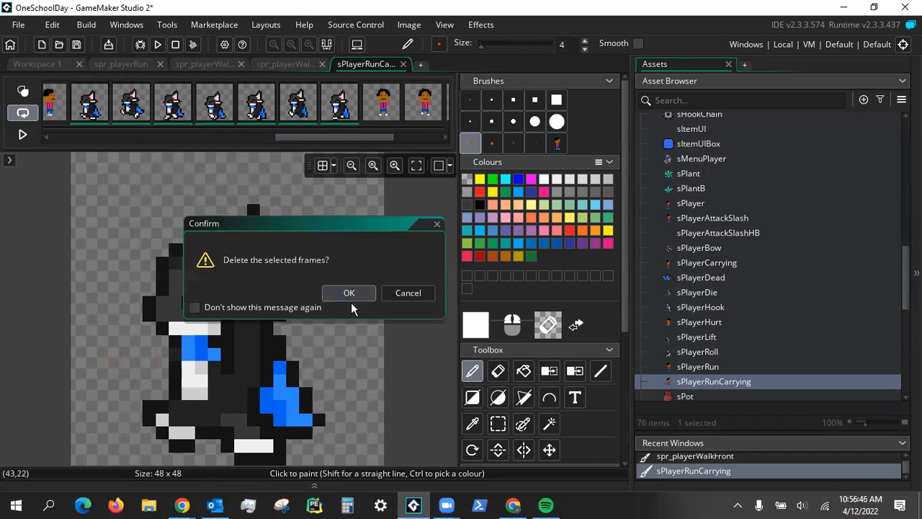
click(351, 293)
Make a custom brush from the entire first pasted run frame, mirror it horizontally, and replace the frame's figure with the left-facing stamp
drag(319, 134, 245, 134)
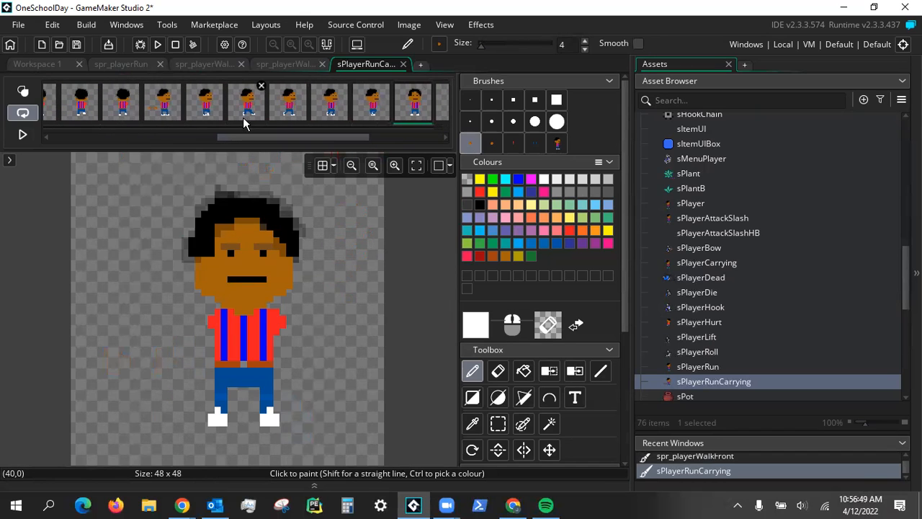
click(163, 105)
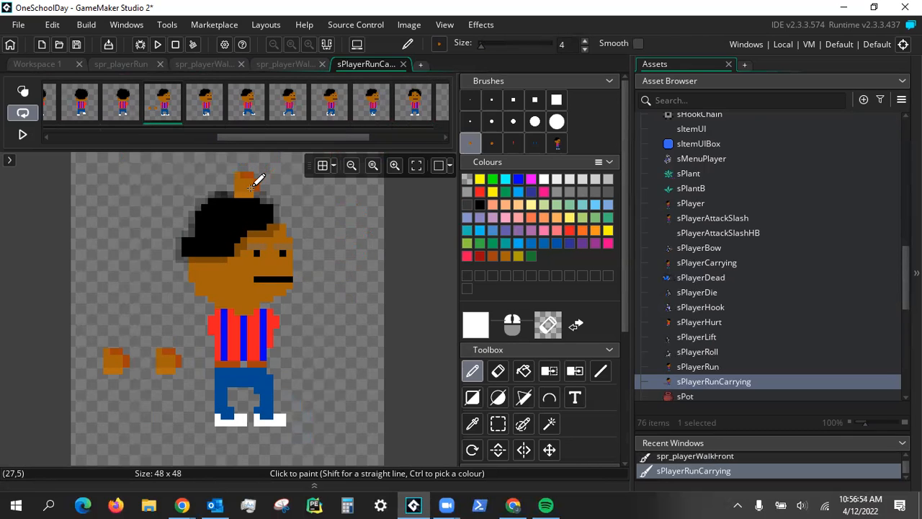
key(s)
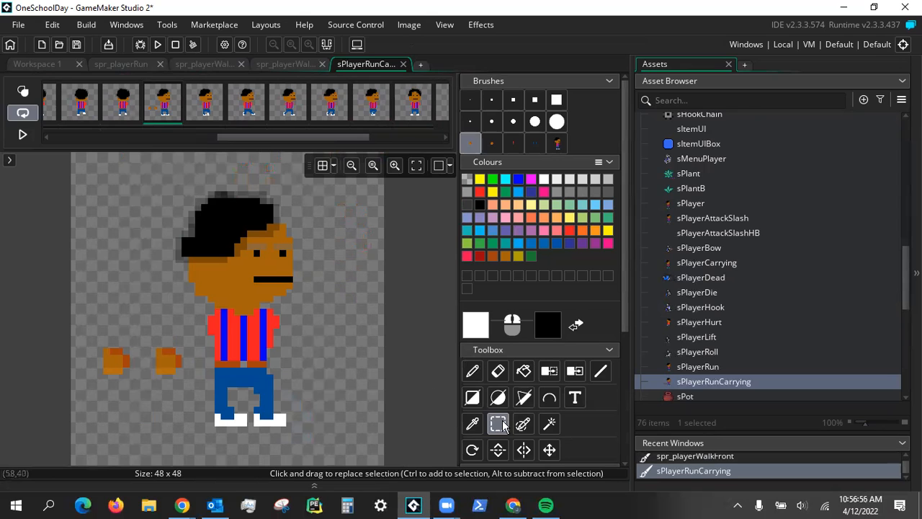
key(ctrl+a)
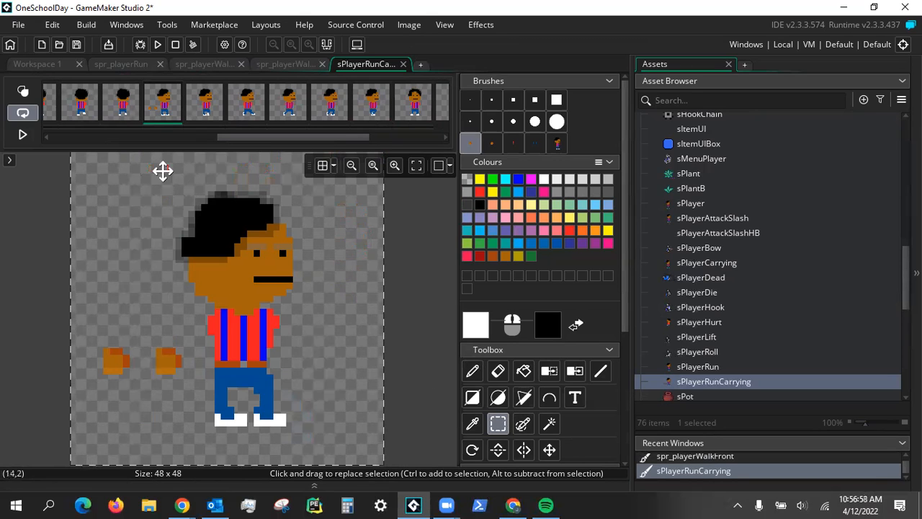
key(ctrl+b)
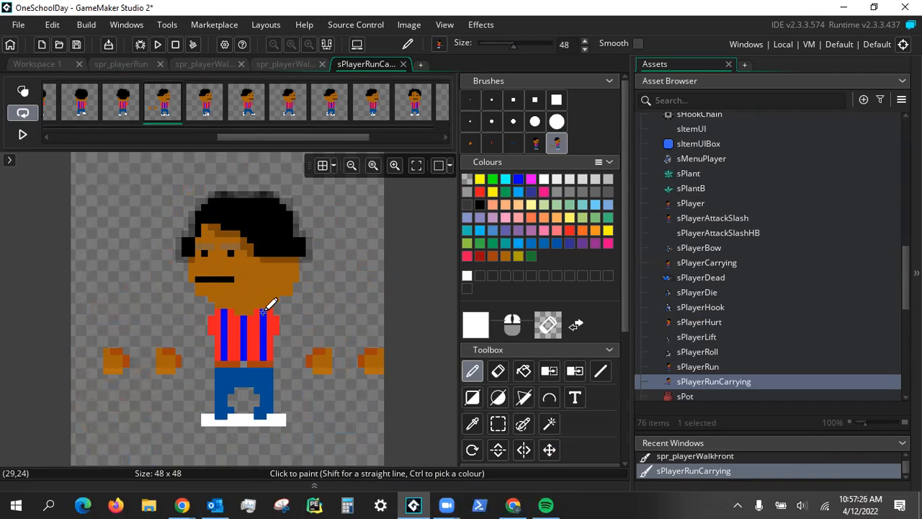
mouse_move(263, 313)
right_down()
mouse_move(204, 374)
mouse_move(193, 319)
mouse_move(263, 278)
right_up()
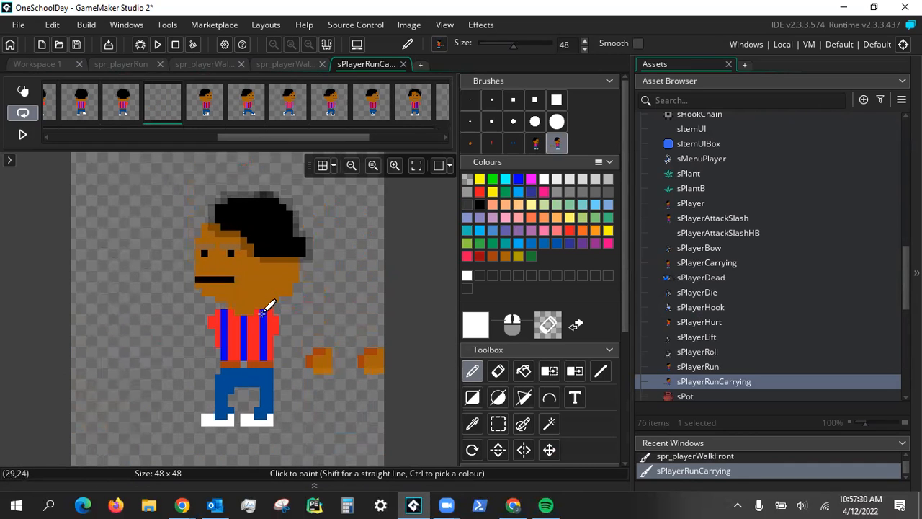
click(262, 312)
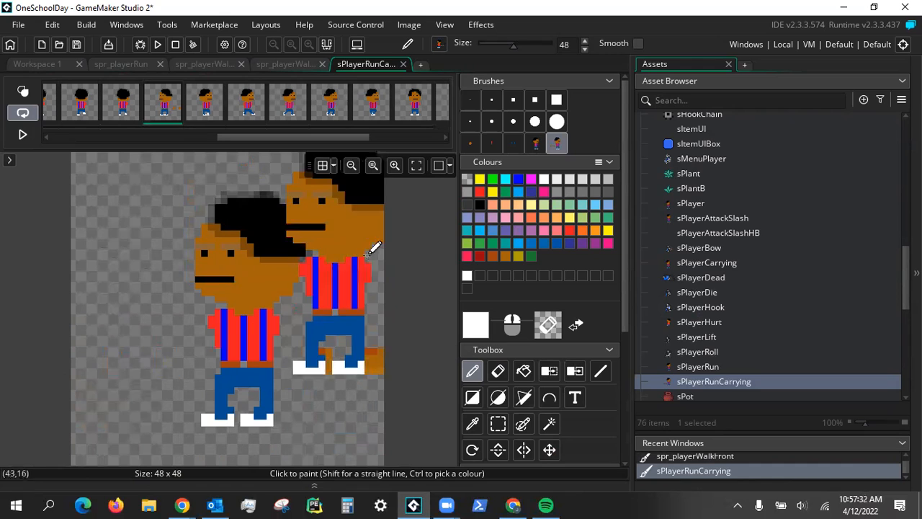
Make a mirrored custom brush from the second pasted run frame and replace that frame's figure with the left-facing stamp
click(210, 108)
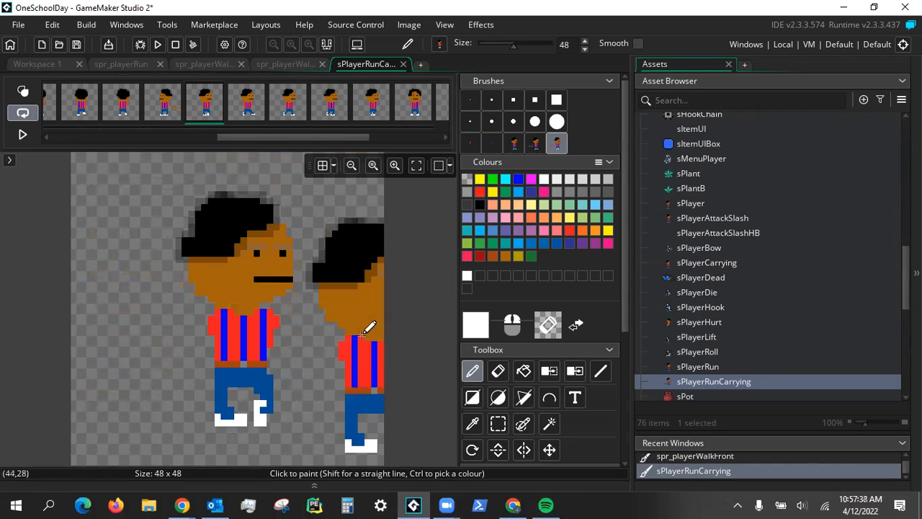
mouse_move(167, 292)
right_down()
mouse_move(333, 319)
mouse_move(241, 324)
mouse_move(334, 313)
right_up()
key(ctrl+z)
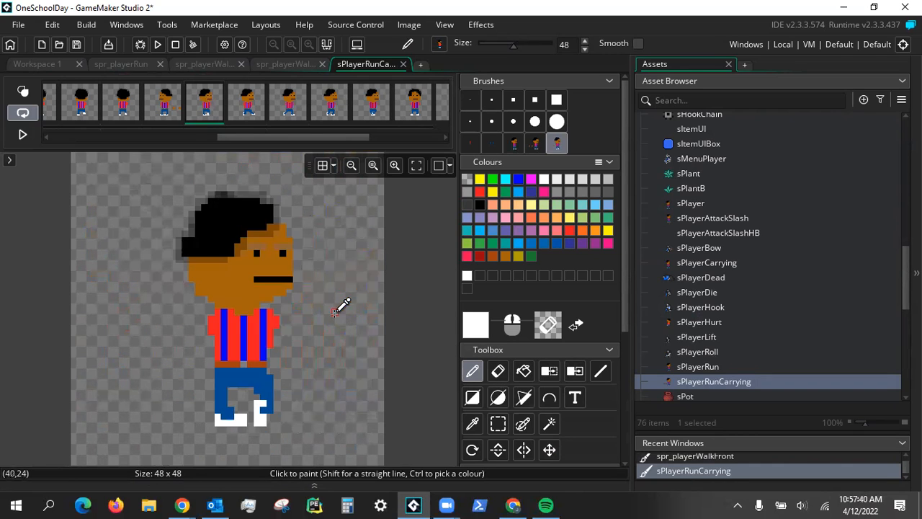
click(154, 104)
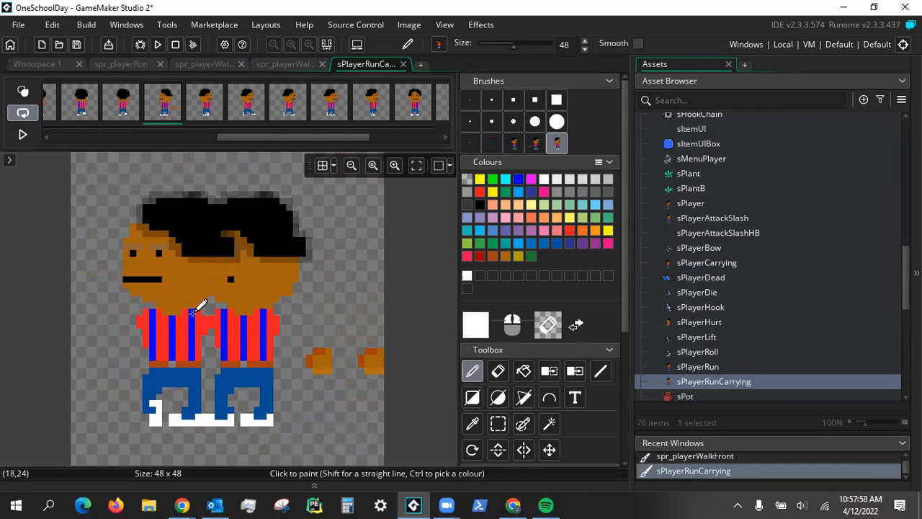
click(204, 108)
mouse_move(189, 280)
right_down()
mouse_move(283, 281)
mouse_move(243, 294)
right_up()
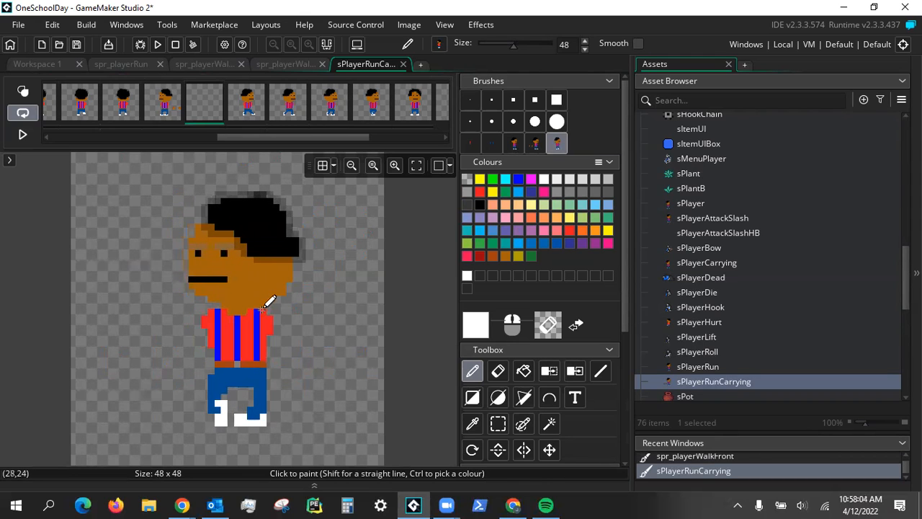
click(250, 272)
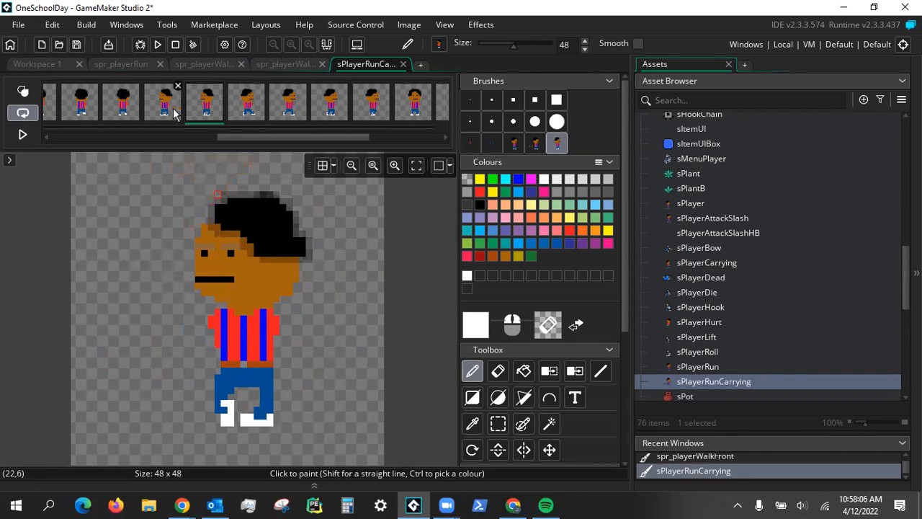
Capture the third pasted run frame as a custom brush, mirror it horizontally, and restamp the erased frame facing left
click(258, 112)
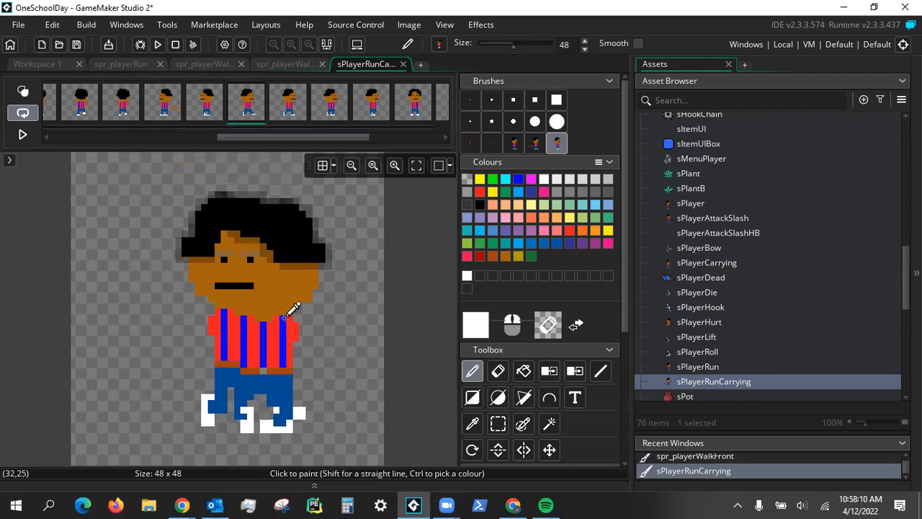
key(ctrl+c)
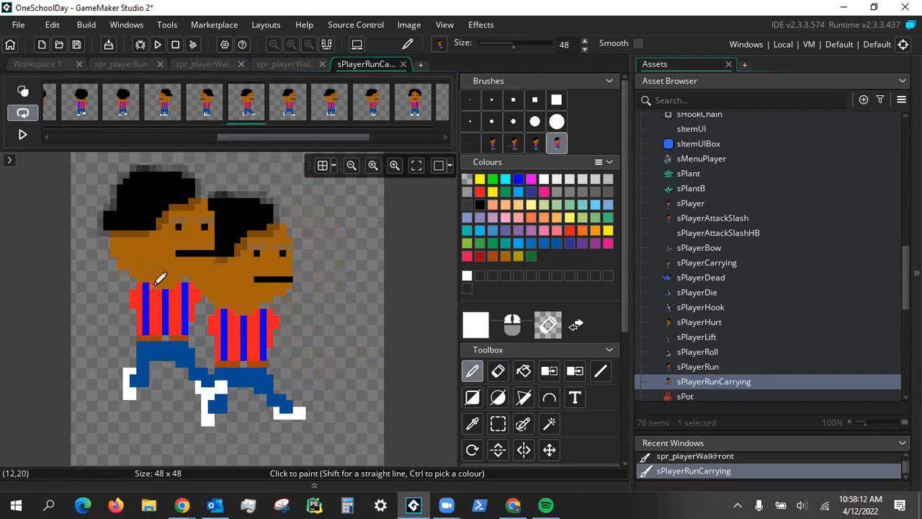
key(e)
drag(165, 287, 363, 361)
key(d)
click(210, 108)
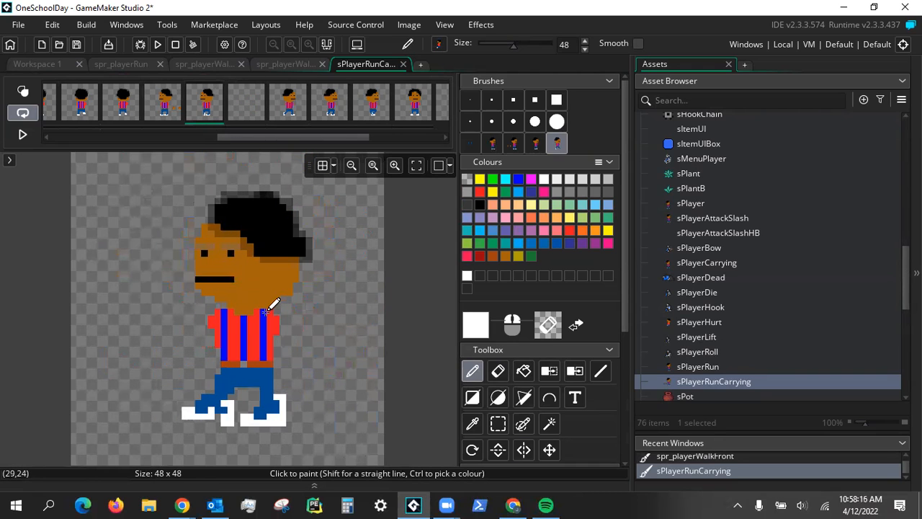
click(257, 105)
click(263, 308)
Turn the fourth pasted run frame into a mirrored brush, erase its right-facing figure, and stamp the left-facing one at the same position
click(292, 108)
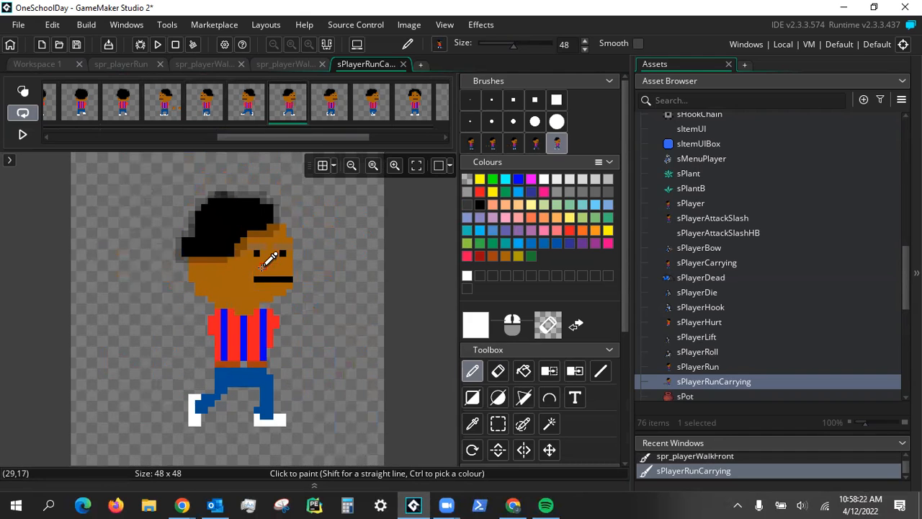
mouse_move(212, 282)
right_down()
mouse_move(229, 337)
mouse_move(180, 292)
right_up()
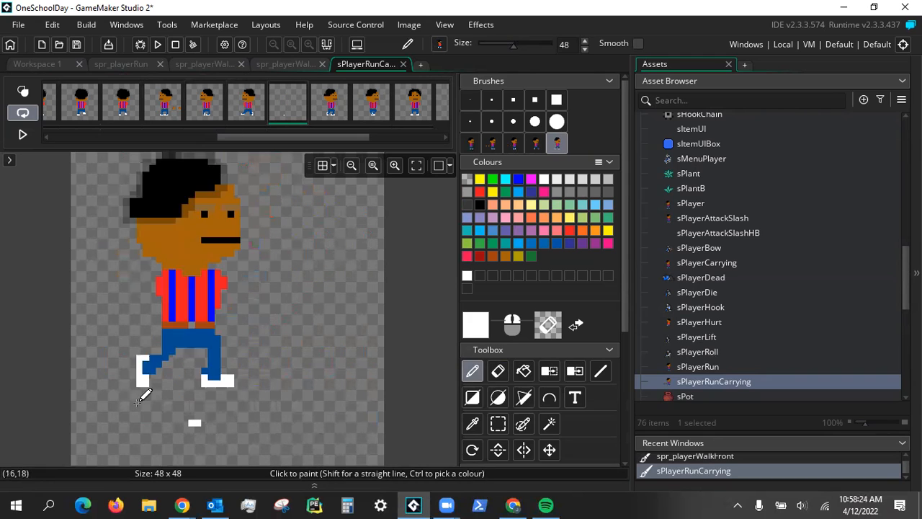
click(253, 114)
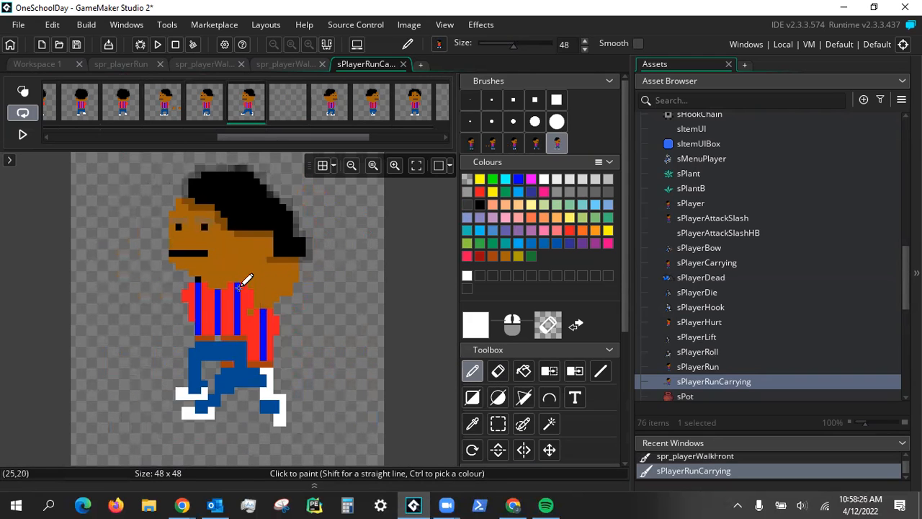
click(300, 111)
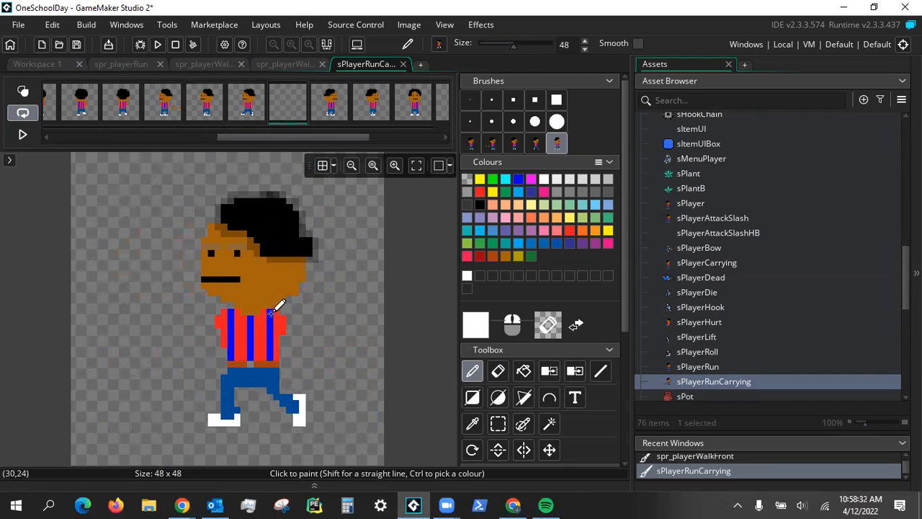
click(262, 307)
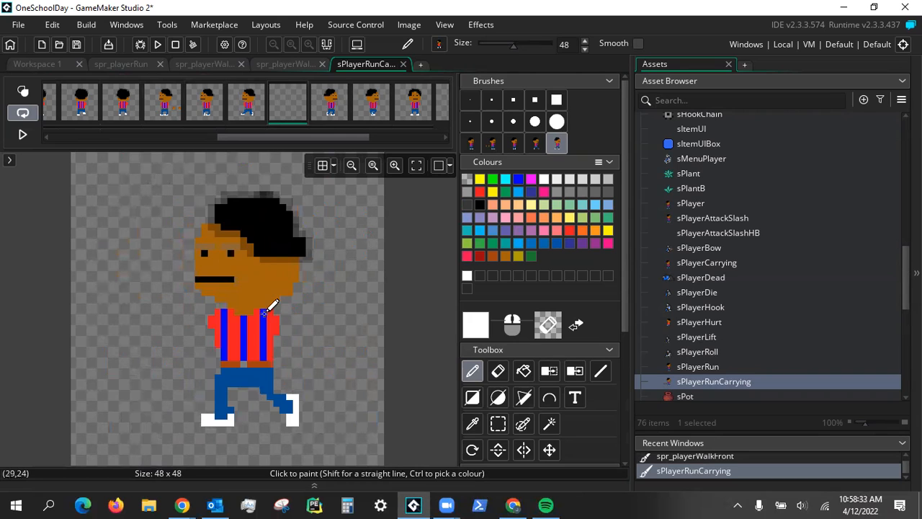
Replace the right-facing figure in the fifth pasted run frame with a horizontally mirrored custom-brush stamp of itself
click(335, 110)
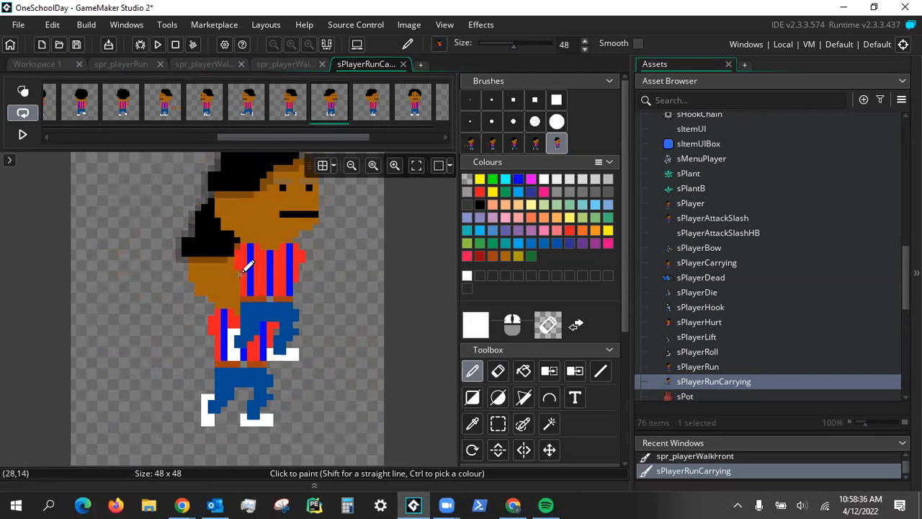
click(289, 103)
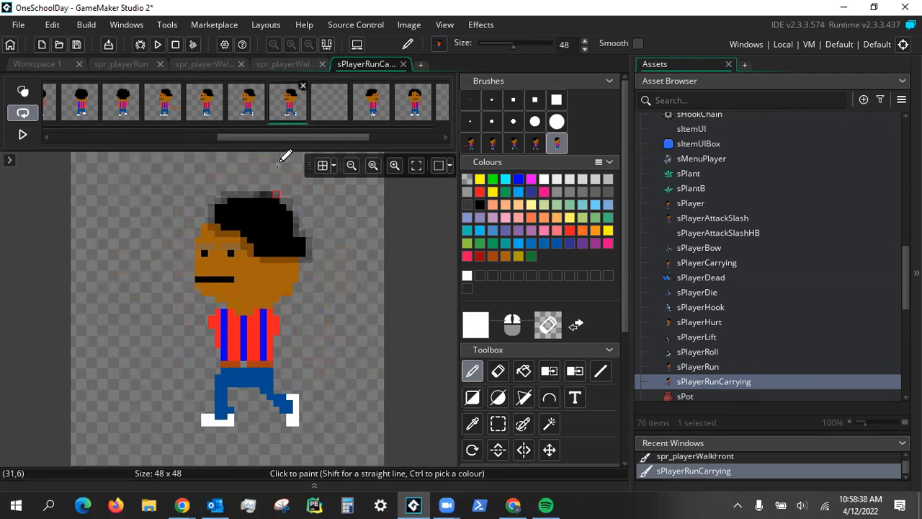
click(327, 104)
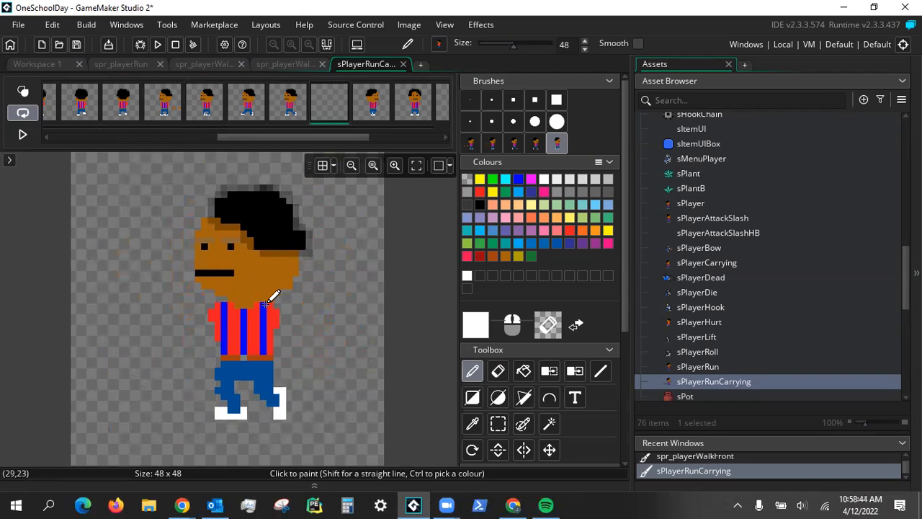
click(263, 310)
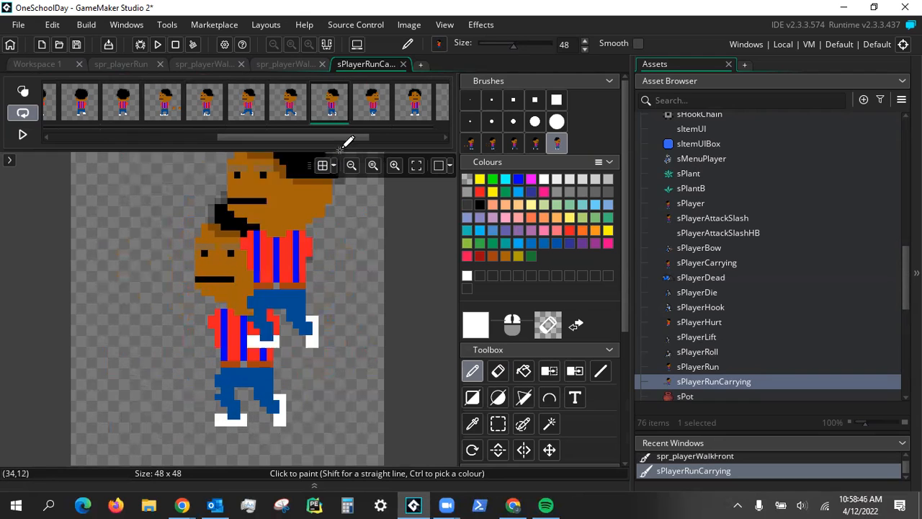
Clear the sixth pasted run frame and stamp its figure back, mirrored horizontally, in line with the other left-facing frames
click(369, 108)
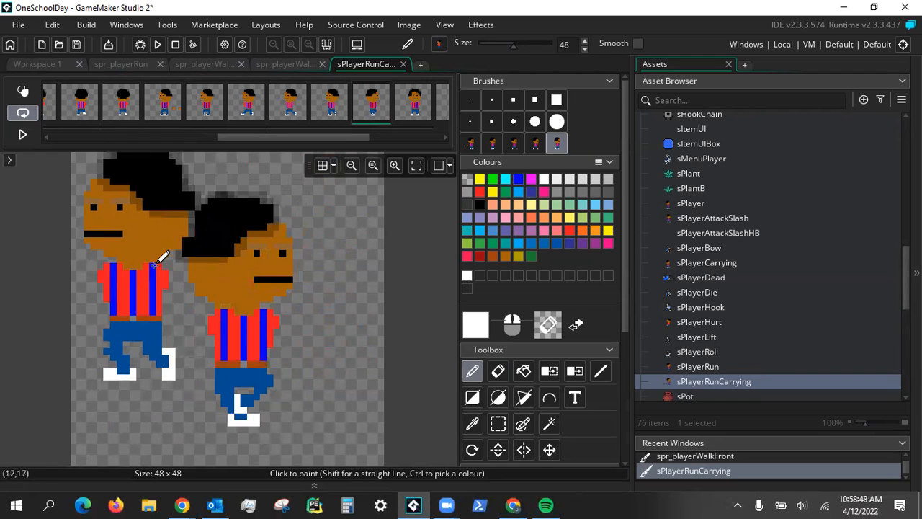
right_drag(216, 288, 311, 364)
right_drag(201, 321, 299, 339)
click(333, 88)
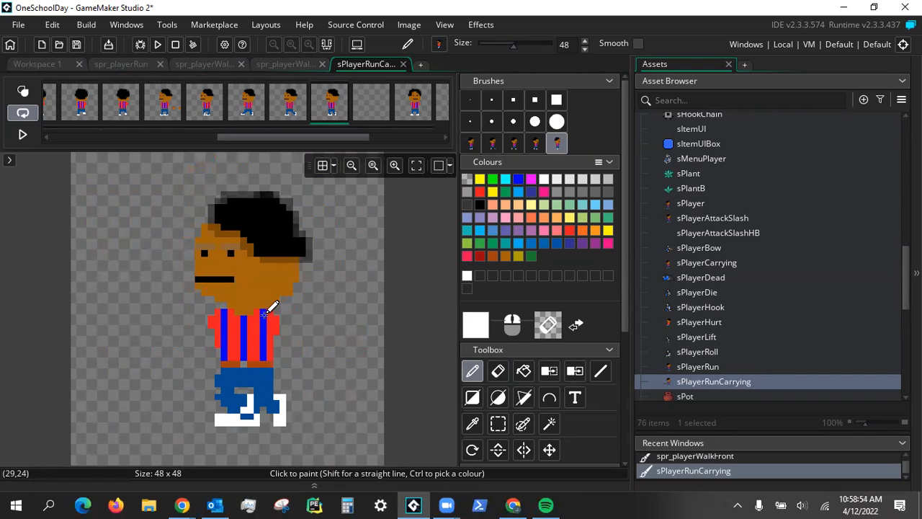
click(367, 91)
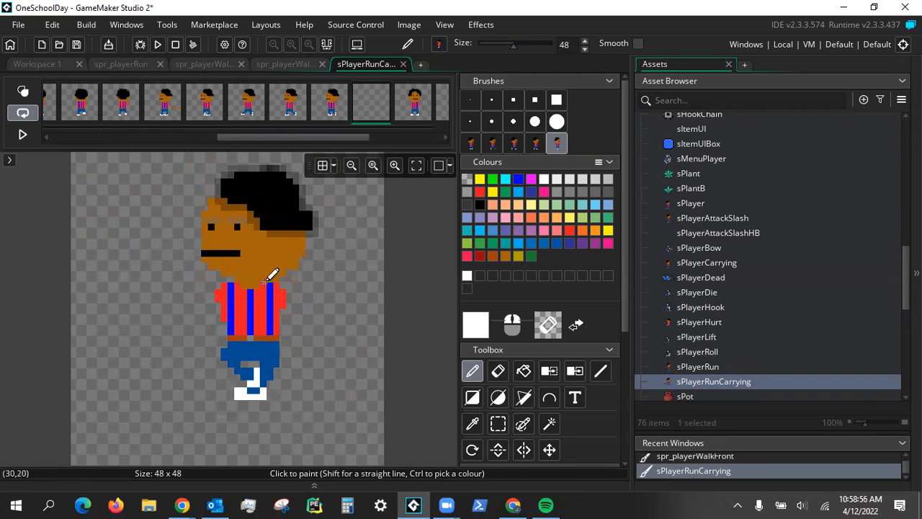
click(266, 311)
Examine the remaining walk-front frames at the end of sPlayerRunCarrying one by one
drag(325, 136, 409, 128)
click(235, 112)
click(270, 115)
click(319, 113)
click(366, 110)
click(389, 110)
click(422, 108)
drag(400, 136, 111, 135)
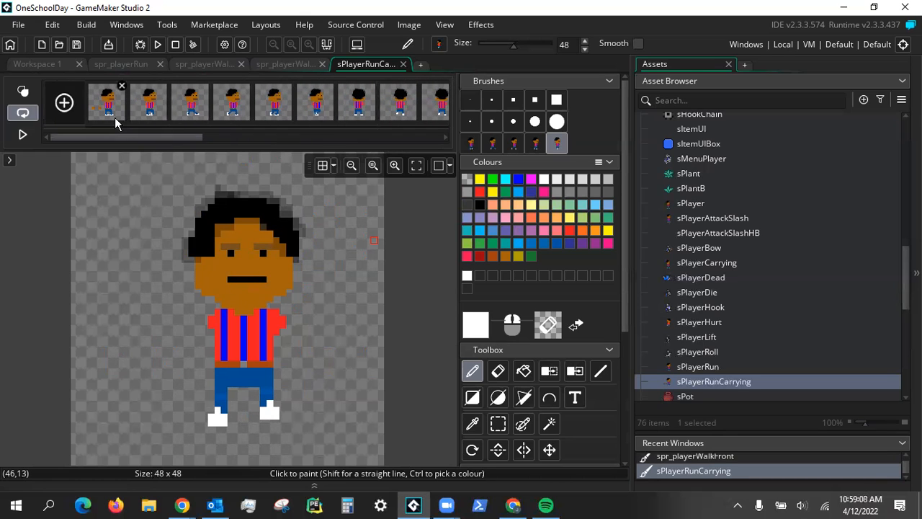
Select the two detached hands in the first run frame and move one to each side of the character's torso
click(115, 116)
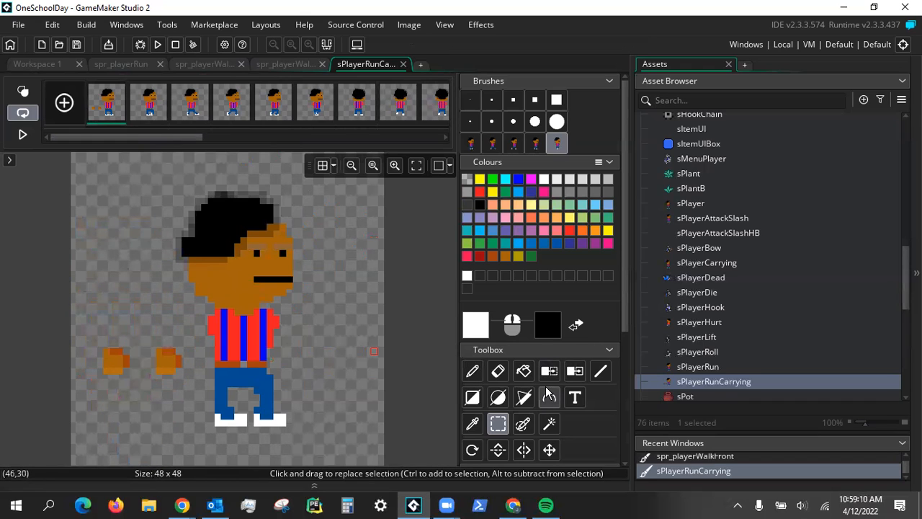
drag(90, 334, 186, 379)
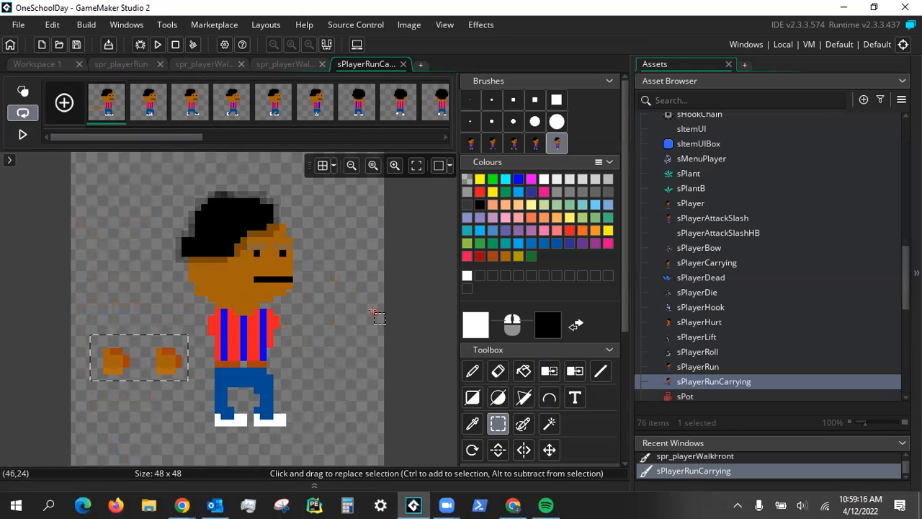
click(145, 314)
drag(76, 335, 186, 389)
drag(170, 358, 357, 353)
mouse_move(324, 315)
mouse_down()
mouse_move(375, 373)
mouse_move(190, 352)
mouse_move(203, 373)
mouse_move(195, 338)
mouse_up()
click(335, 366)
click(317, 299)
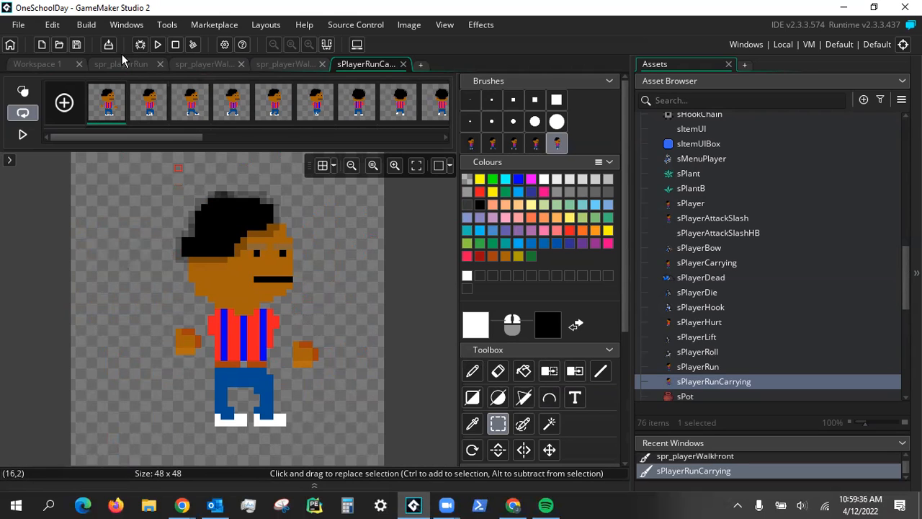
Run the game, start playing from the title screen, and have the character lift a rock
click(158, 48)
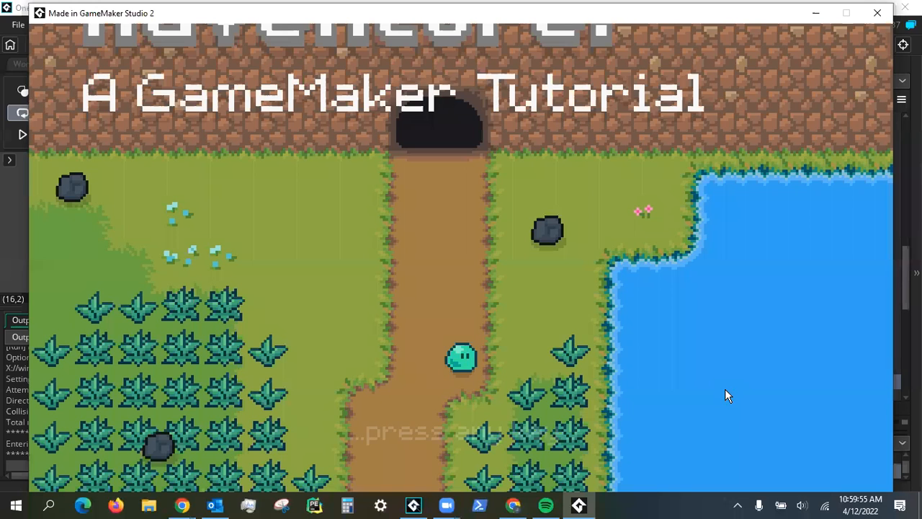
click(724, 388)
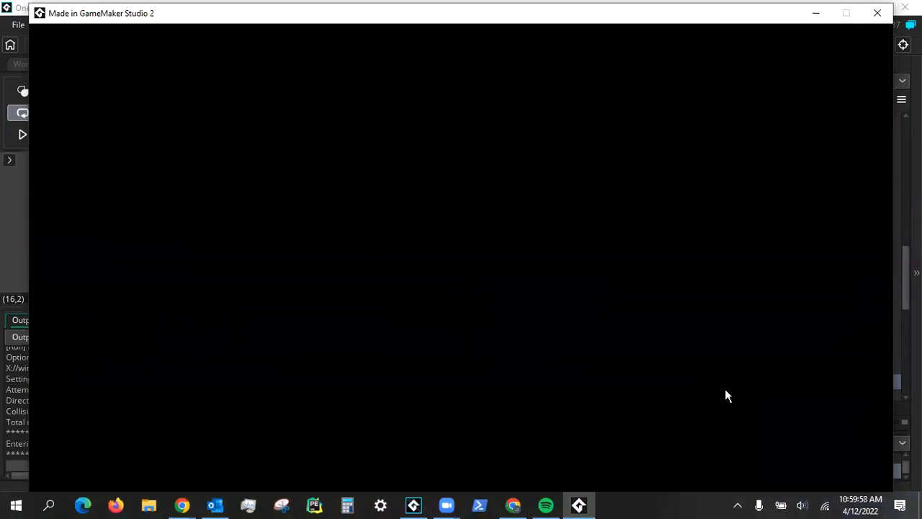
key(Left)
key(Down)
key(space)
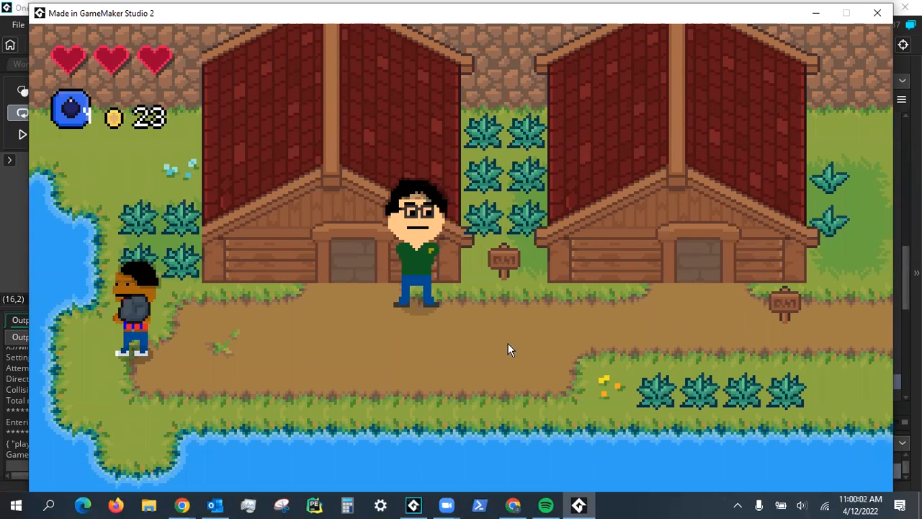
Walk the character back and forth horizontally with the rock to check the side-facing carrying animations
key(Right)
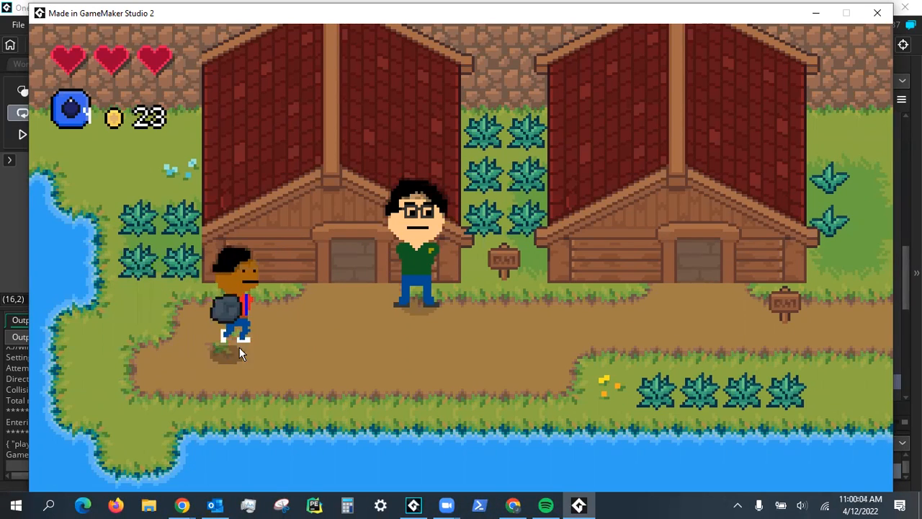
key(Left)
key(Right)
key(Left)
key(Right)
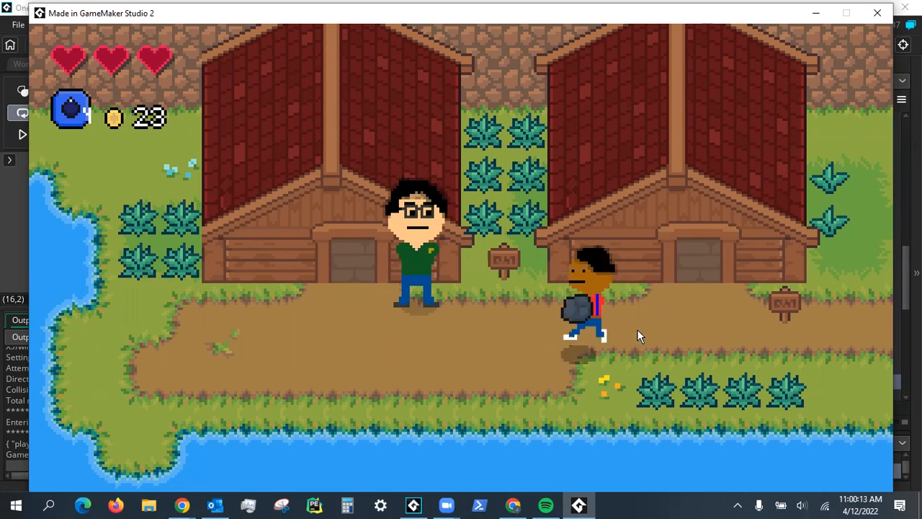
key(Left)
key(Right)
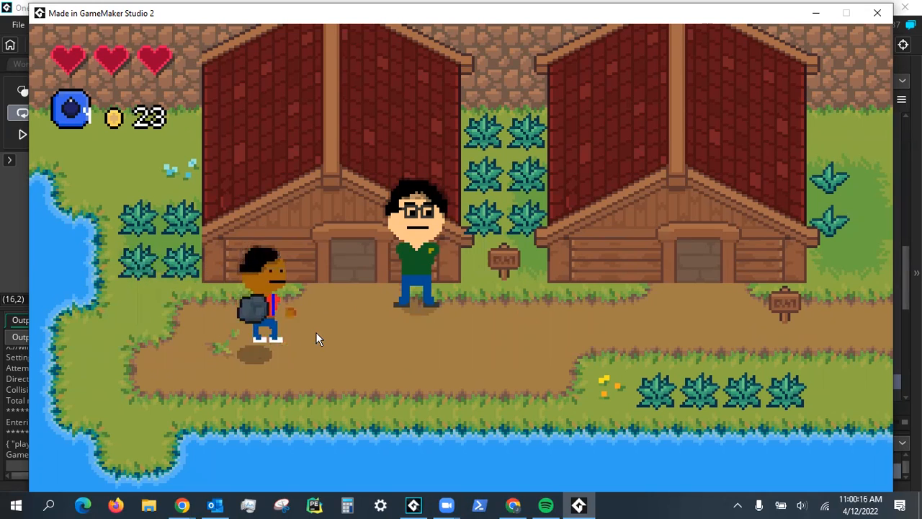
key(Left)
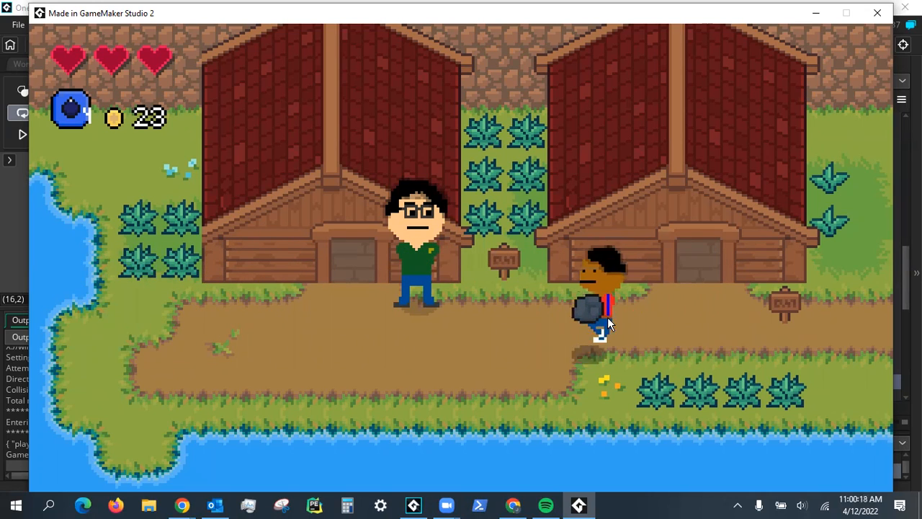
Check the carrying animations while walking down and up, close the game, and return to Workspace 1
key(Down)
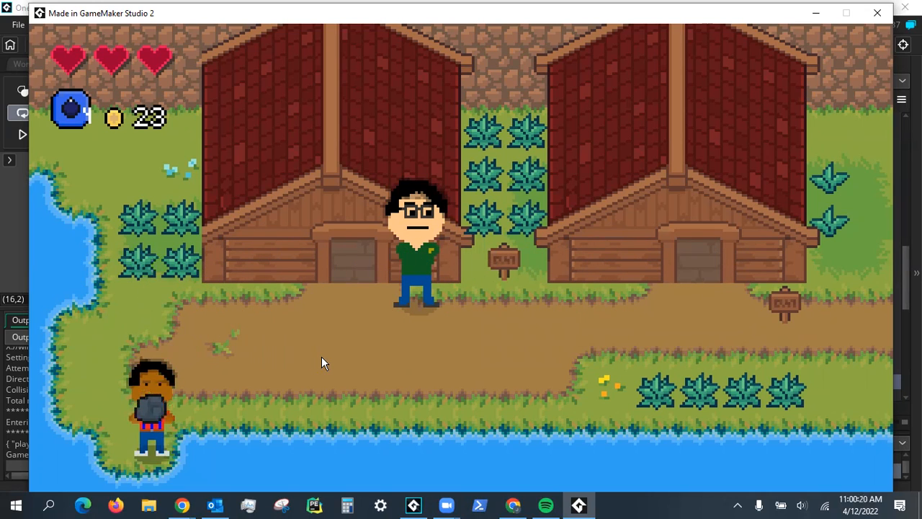
key(Up)
key(Down)
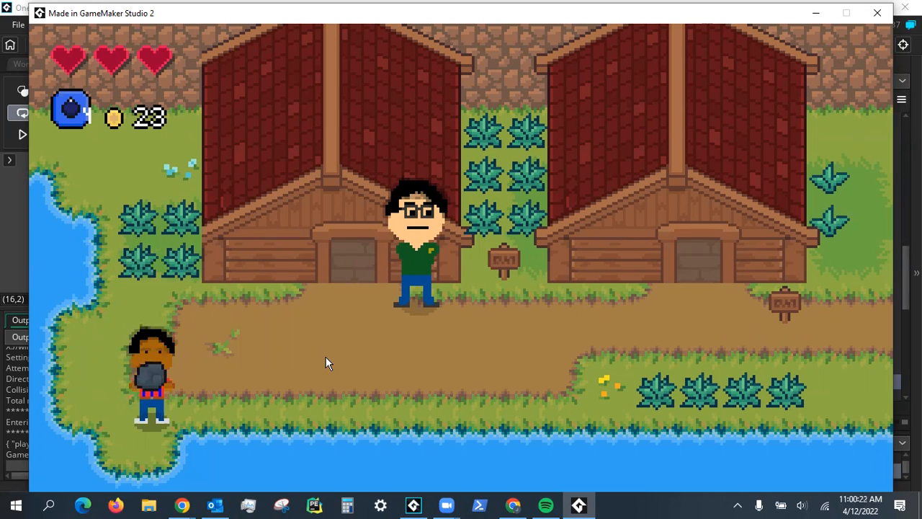
click(877, 14)
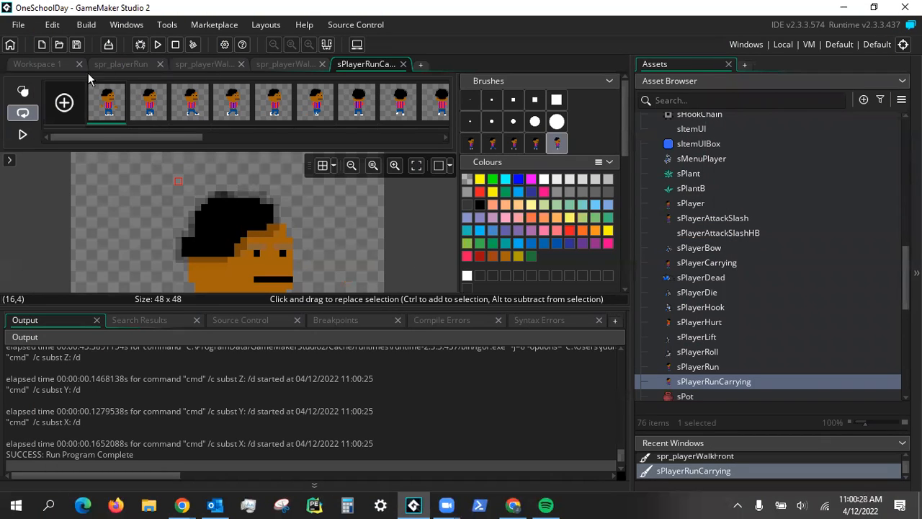
click(48, 65)
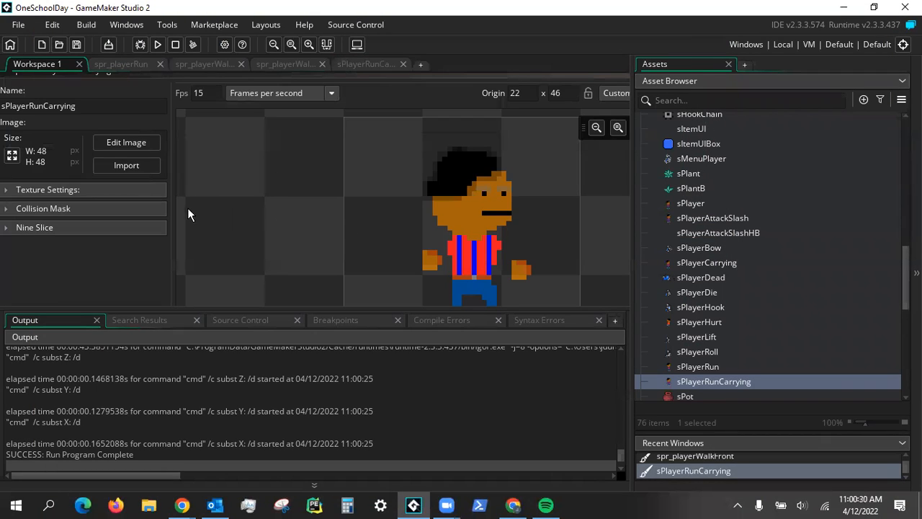
Move the sPlayerRunCarrying origin to 27 x 41 between the character's feet and compare it with several sPlayerRun frames
click(314, 485)
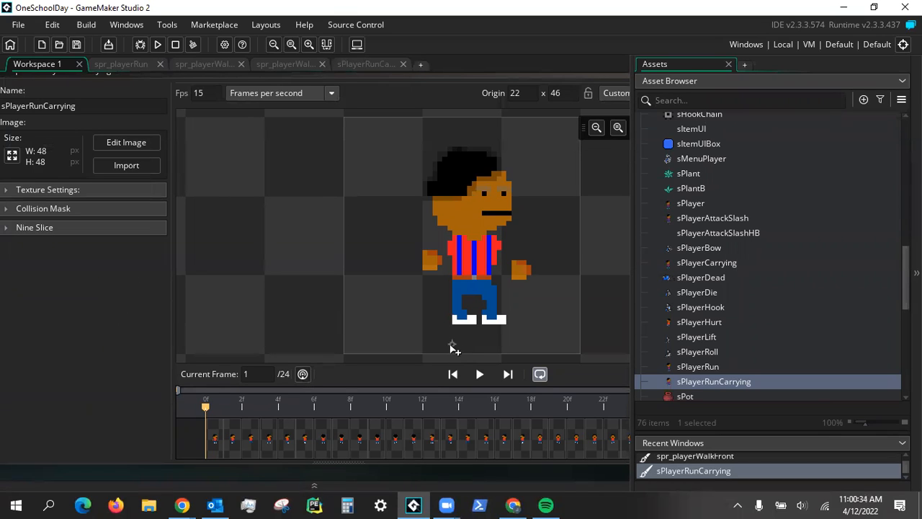
drag(456, 343, 479, 322)
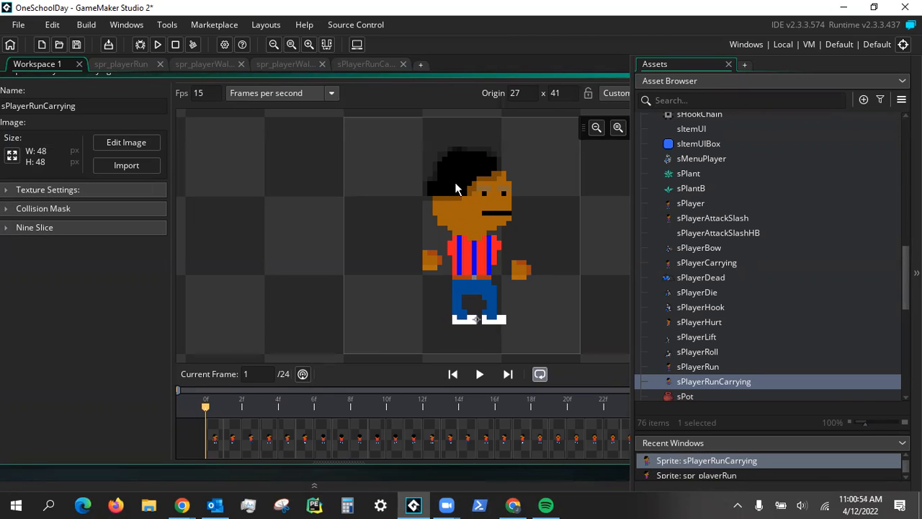
double_click(709, 366)
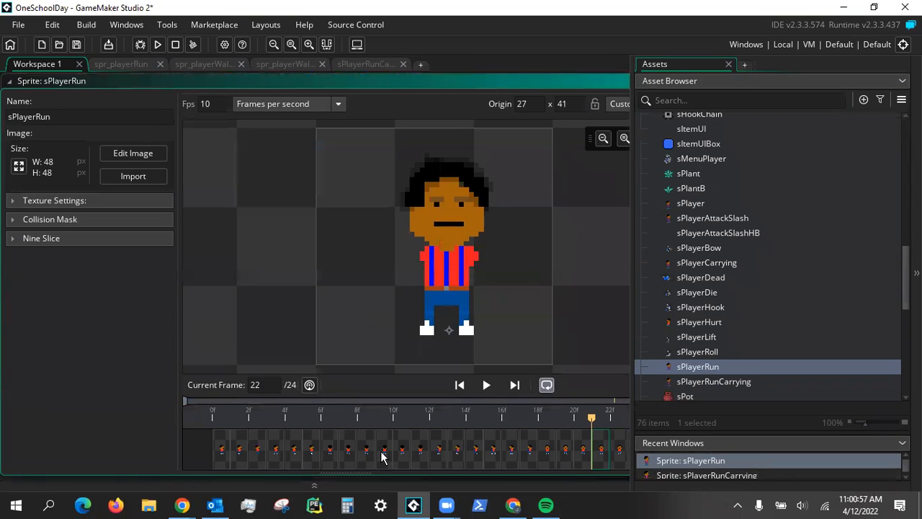
click(383, 455)
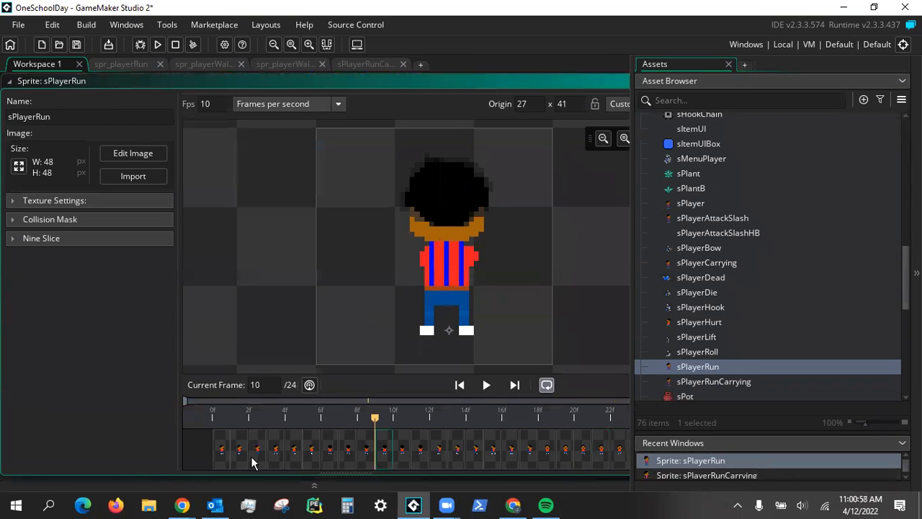
click(251, 456)
click(226, 453)
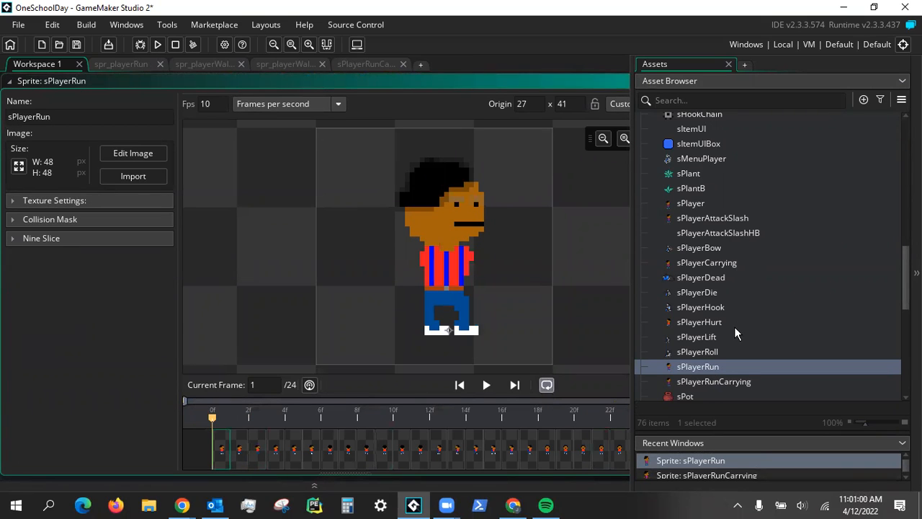
Check the character's placement and origin in the sPlayerCarrying, sPlayer and sPlayerAttackSlash sprites
double_click(715, 264)
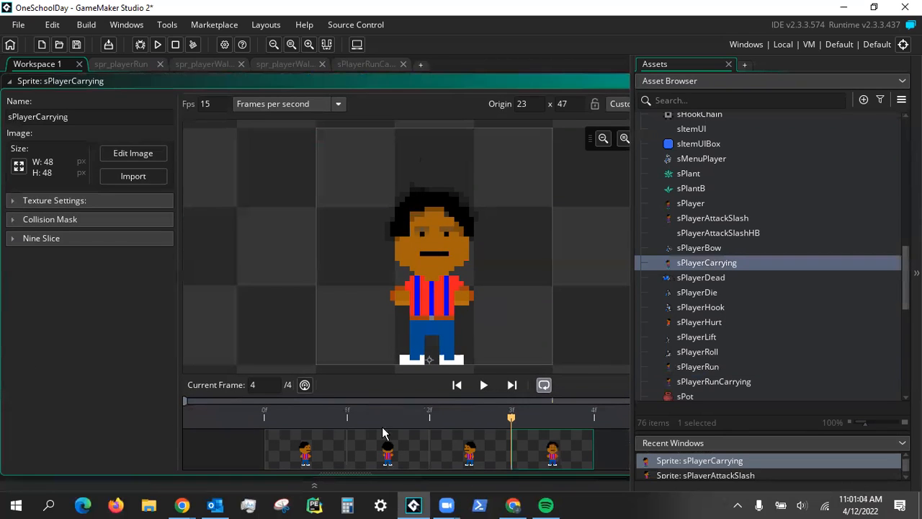
click(319, 458)
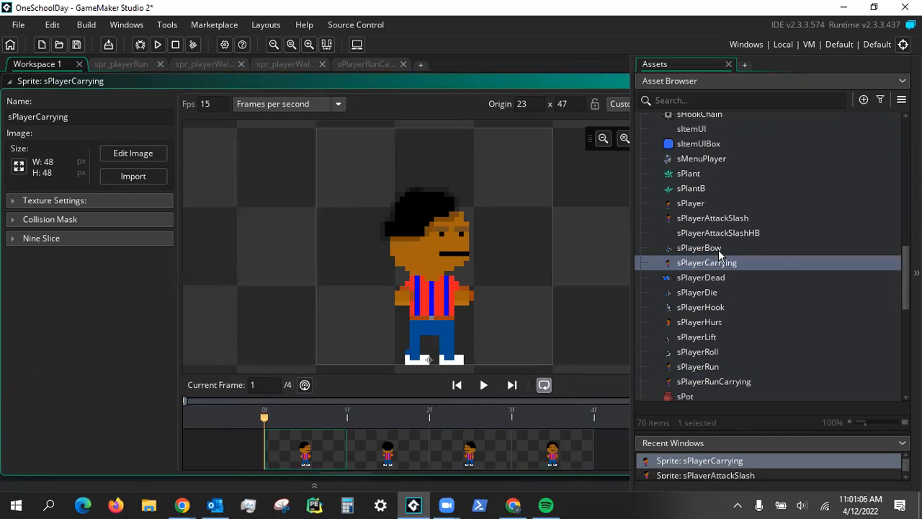
double_click(712, 206)
click(290, 465)
double_click(707, 219)
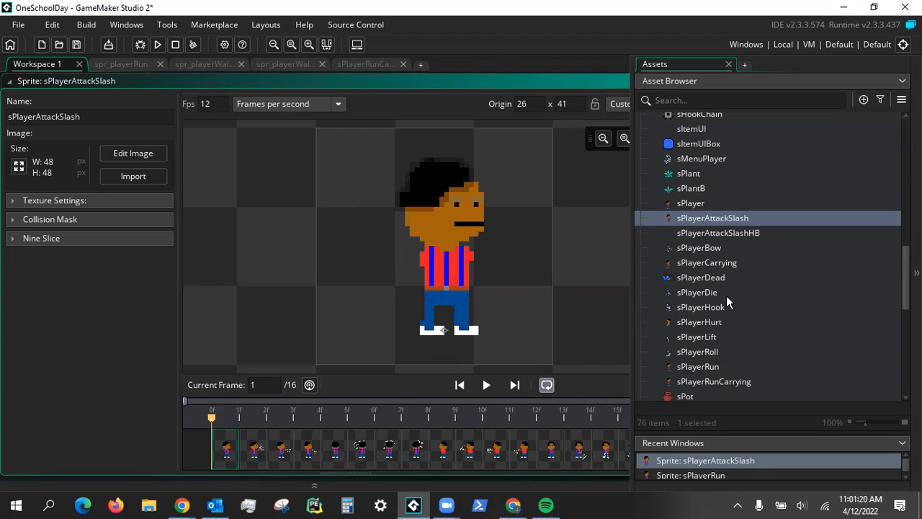
Open the sPlayerHurt sprite and check the character in its individual frames
double_click(723, 322)
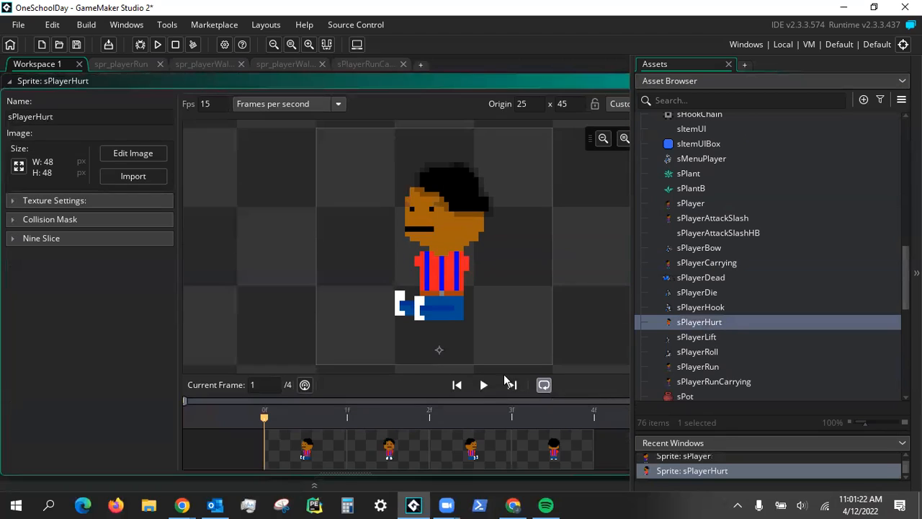
click(367, 458)
click(436, 462)
click(542, 465)
click(490, 464)
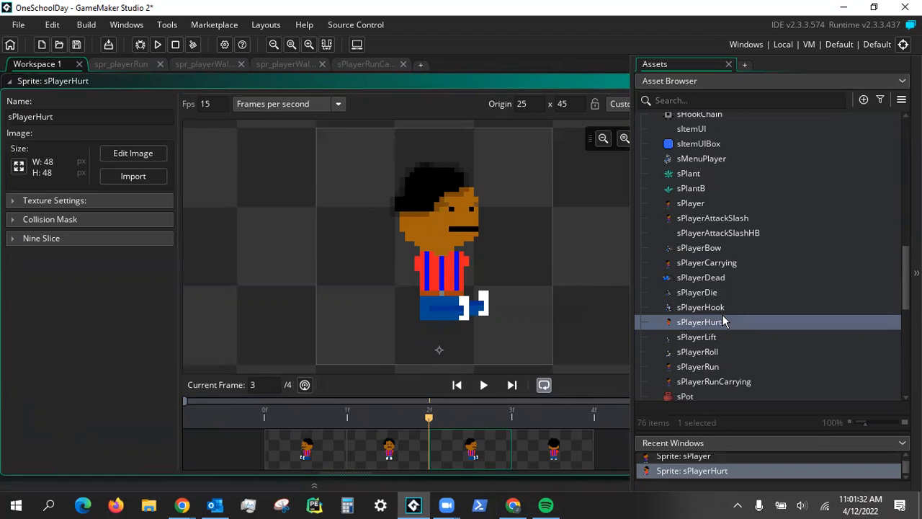
Recheck sPlayerRun, and open the first mirrored run frame of sPlayerRunCarrying for image editing
double_click(728, 367)
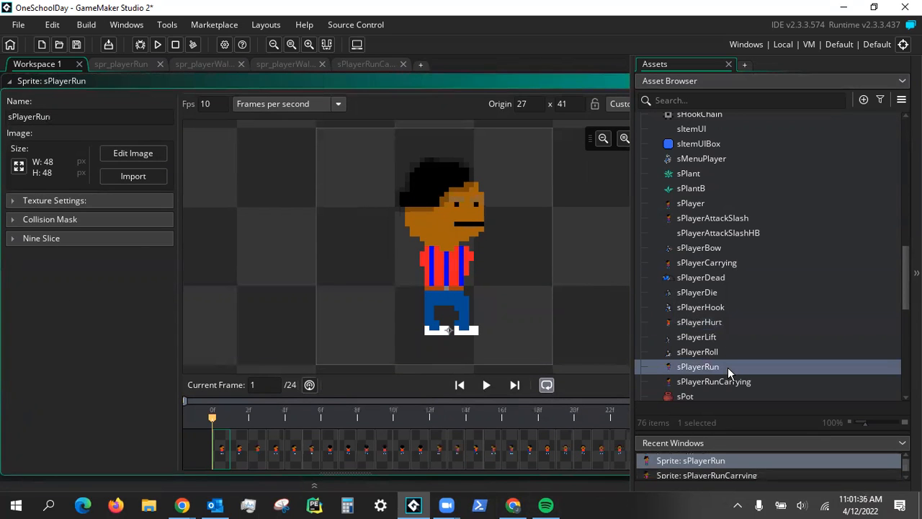
double_click(732, 383)
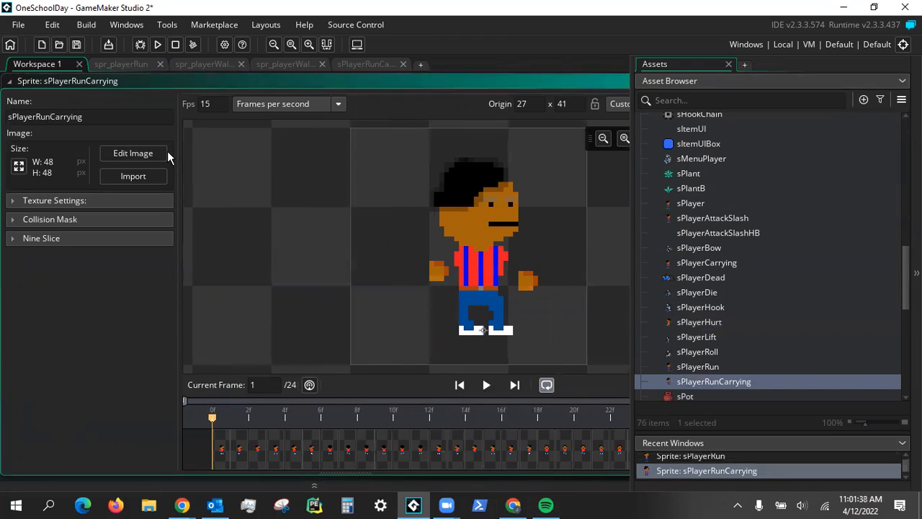
click(136, 153)
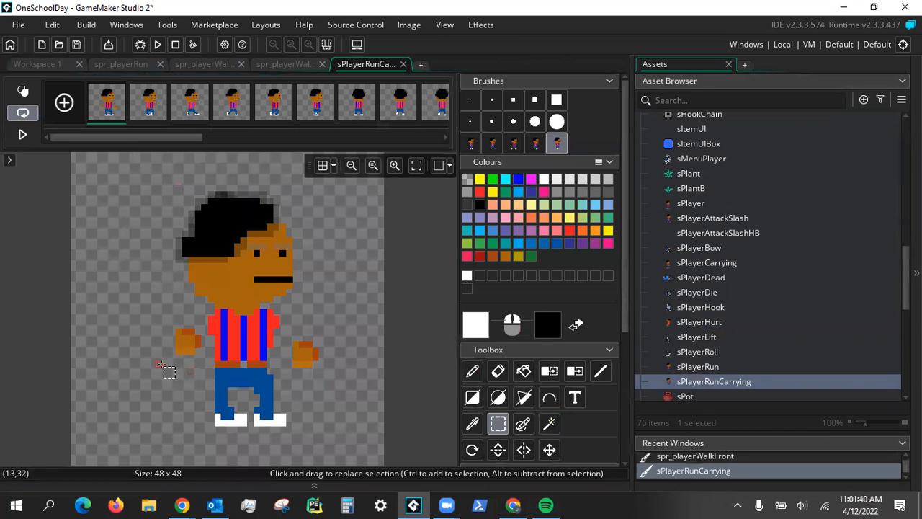
drag(169, 137, 290, 129)
click(291, 121)
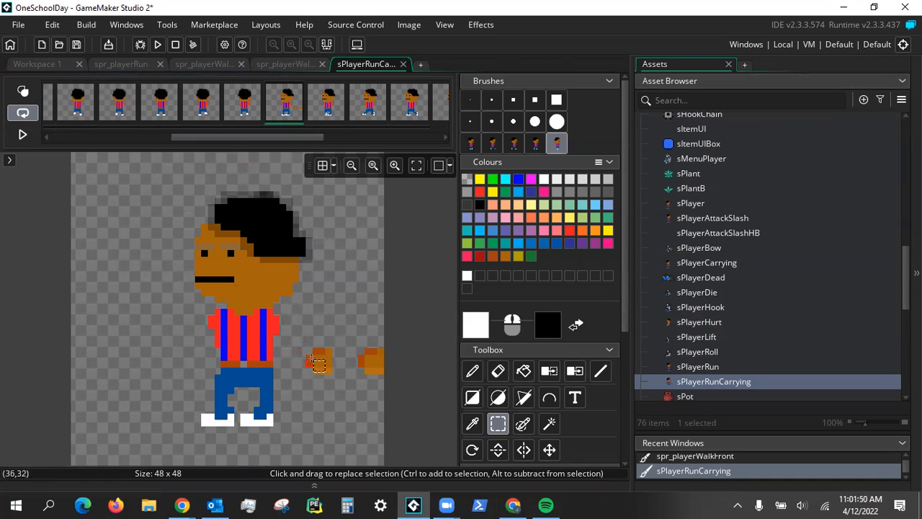
Copy the two detached hands in the first mirrored run frame as a brush and erase them from their misplaced position
mouse_move(293, 349)
mouse_down()
mouse_move(364, 366)
mouse_move(280, 360)
mouse_up()
drag(351, 359, 362, 358)
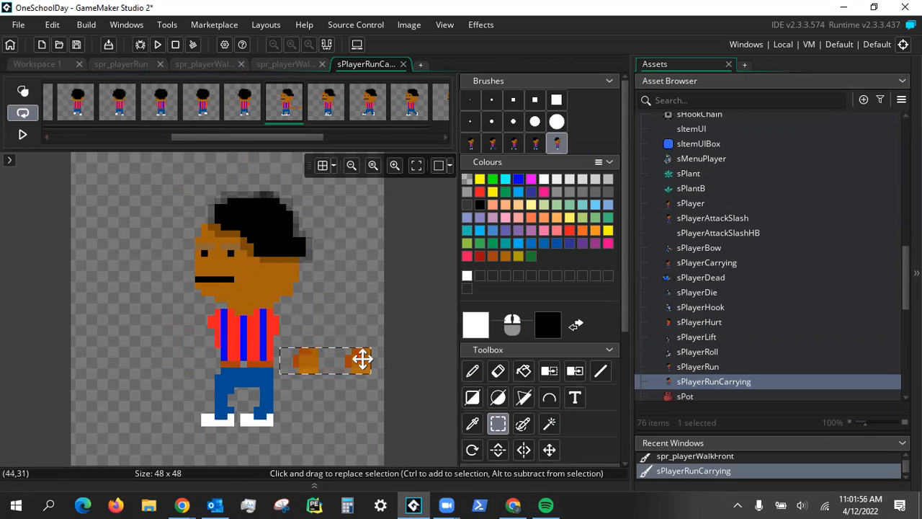
key(ctrl+c)
mouse_move(333, 355)
right_down()
mouse_move(328, 361)
mouse_move(343, 359)
mouse_move(331, 359)
right_up()
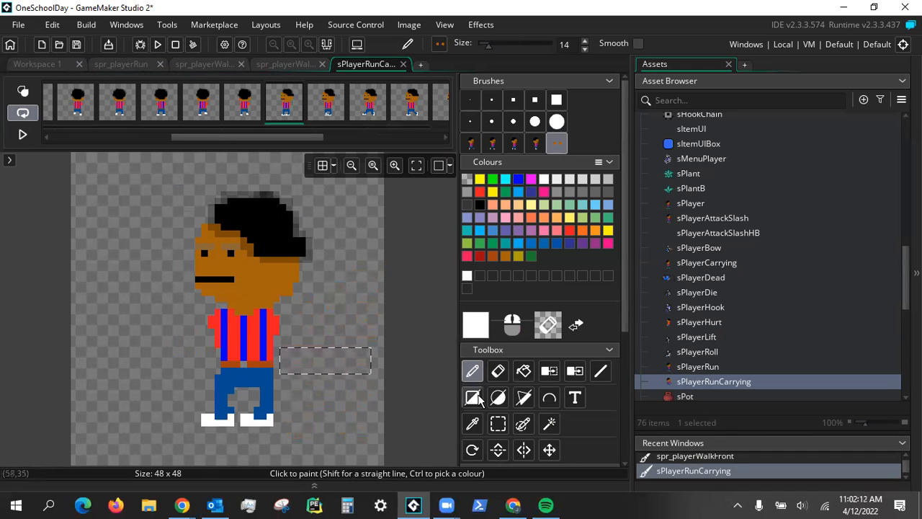
click(499, 425)
click(428, 363)
key(d)
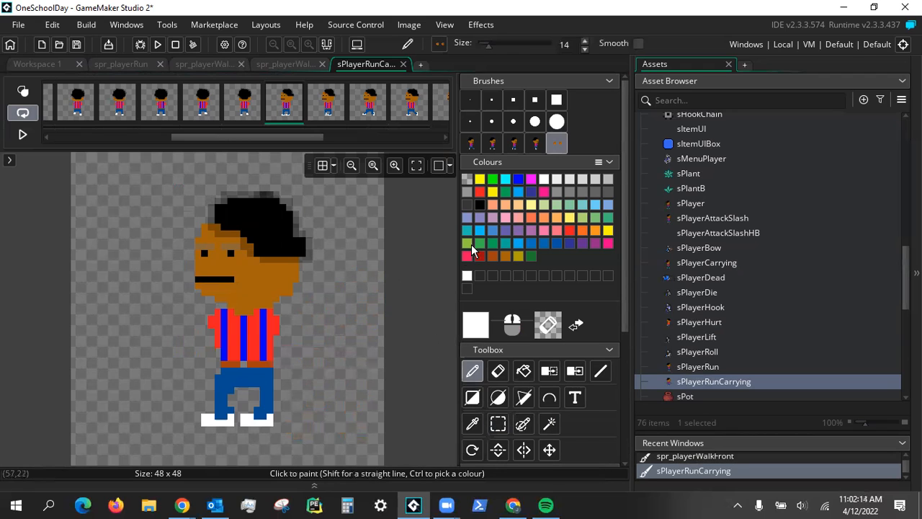
Stamp the copied pair of hands at the character's waist on the remaining mirrored run frames
click(329, 108)
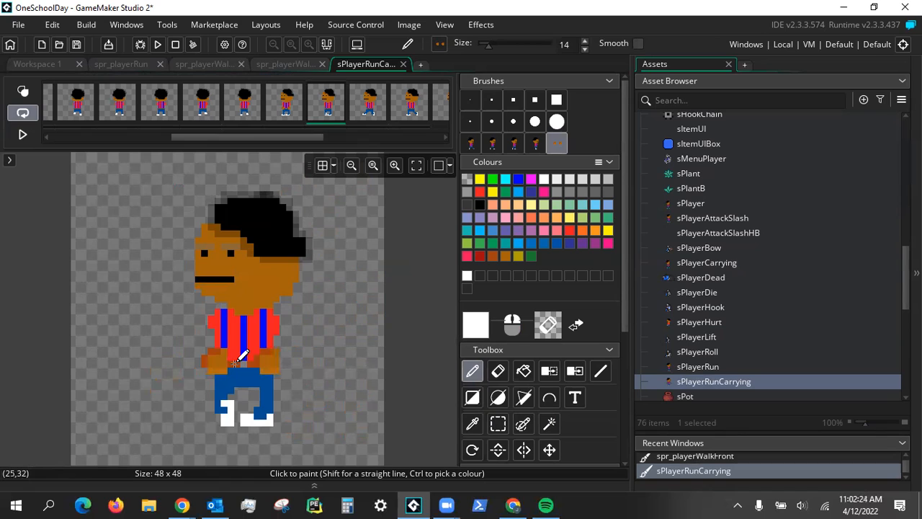
click(369, 109)
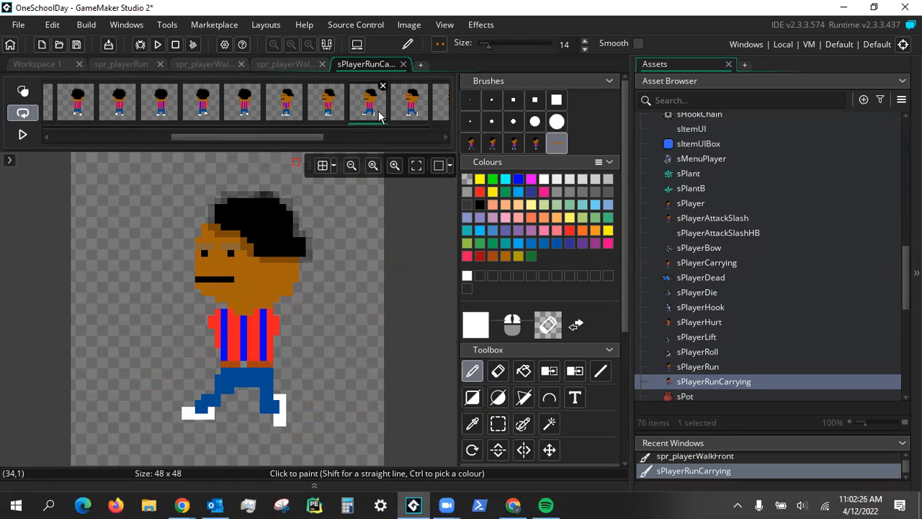
click(235, 364)
click(404, 109)
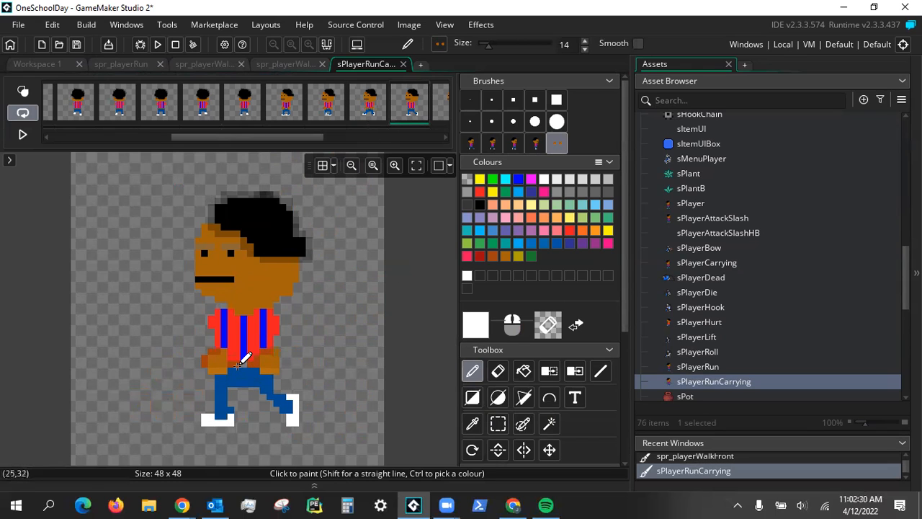
drag(299, 140, 329, 139)
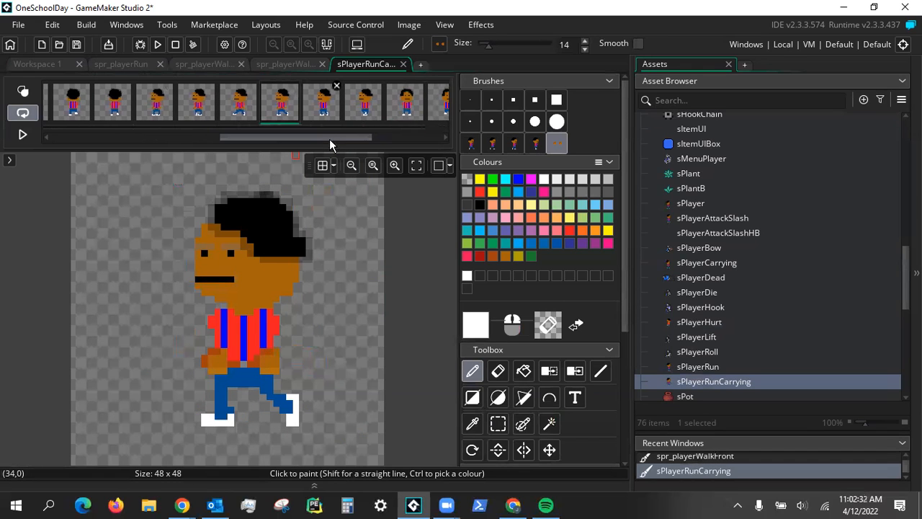
click(324, 105)
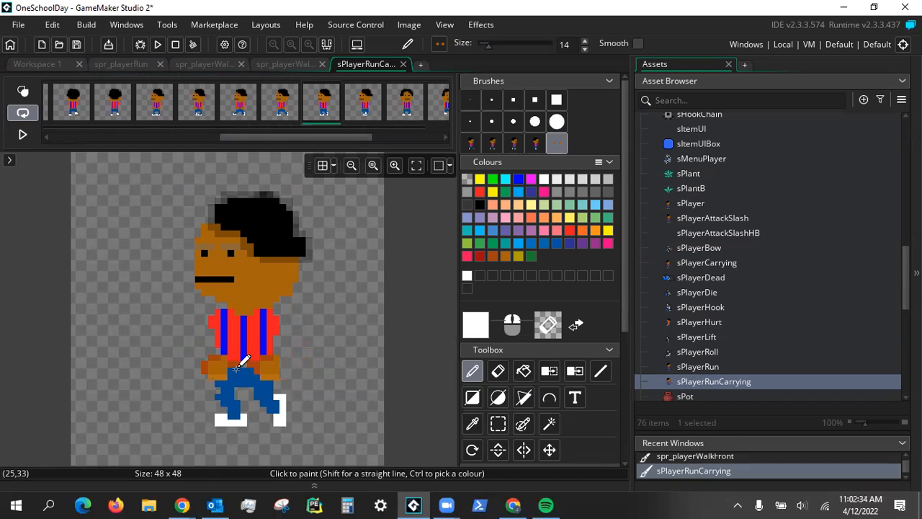
click(373, 88)
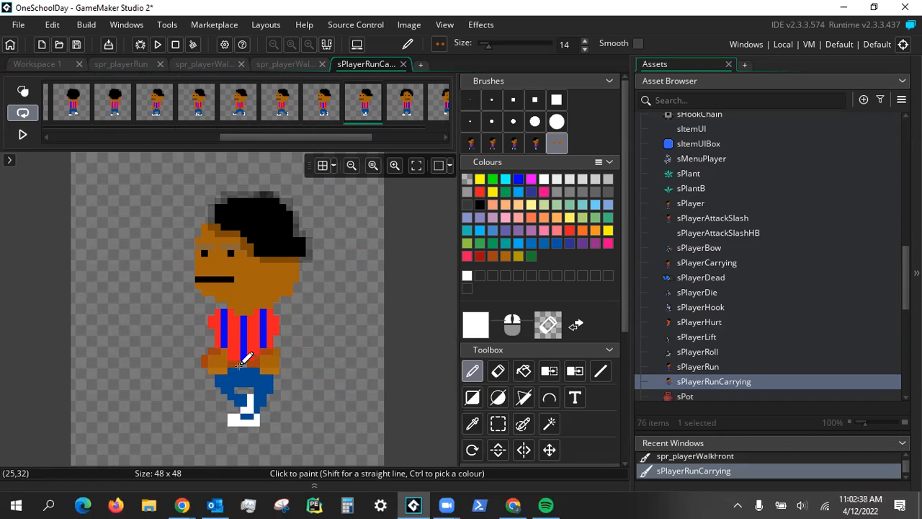
Place the pair of hands at the character's waist on each of the walk-front frames
click(406, 100)
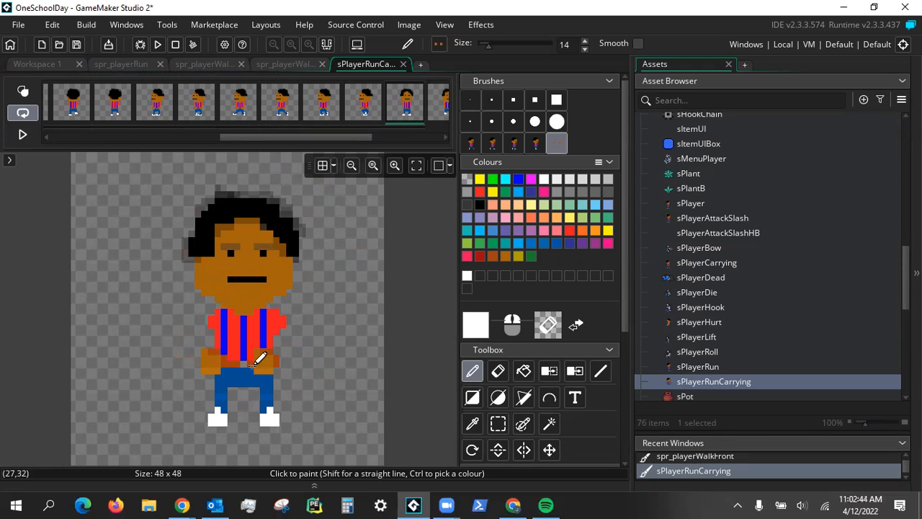
drag(346, 135, 415, 136)
click(263, 105)
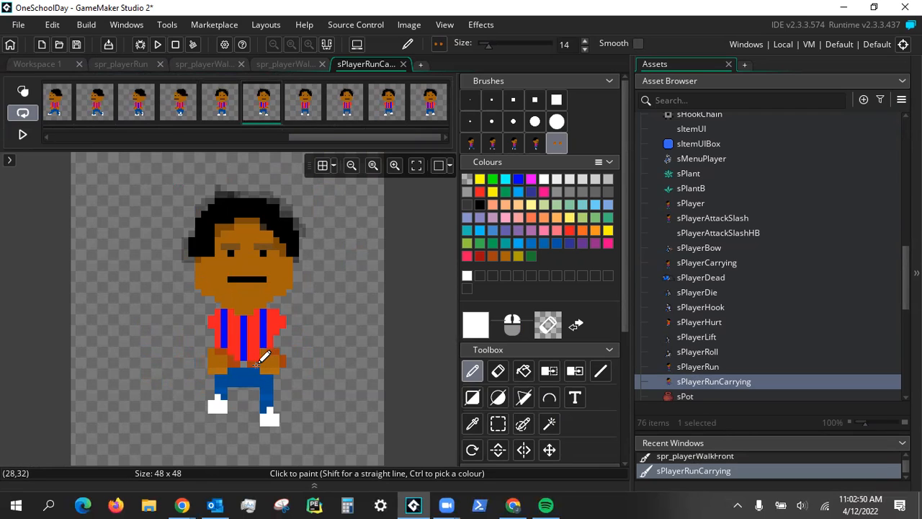
click(317, 113)
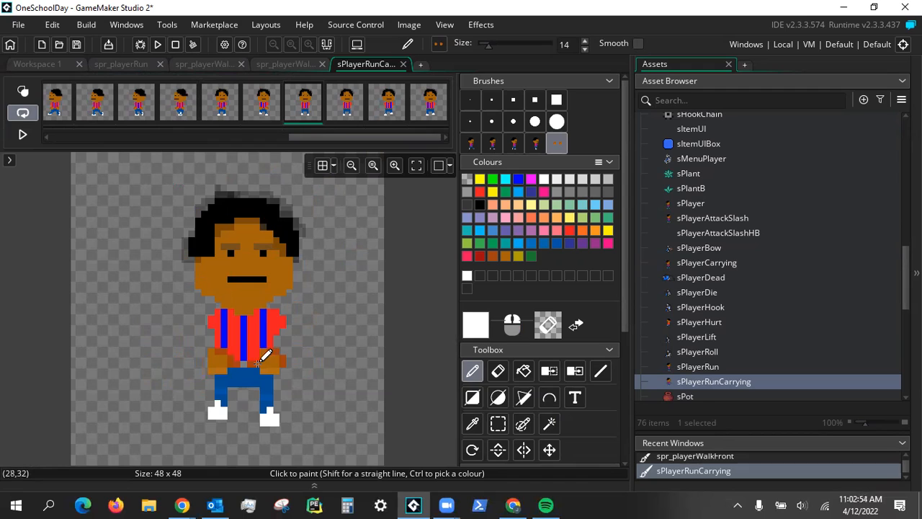
click(349, 112)
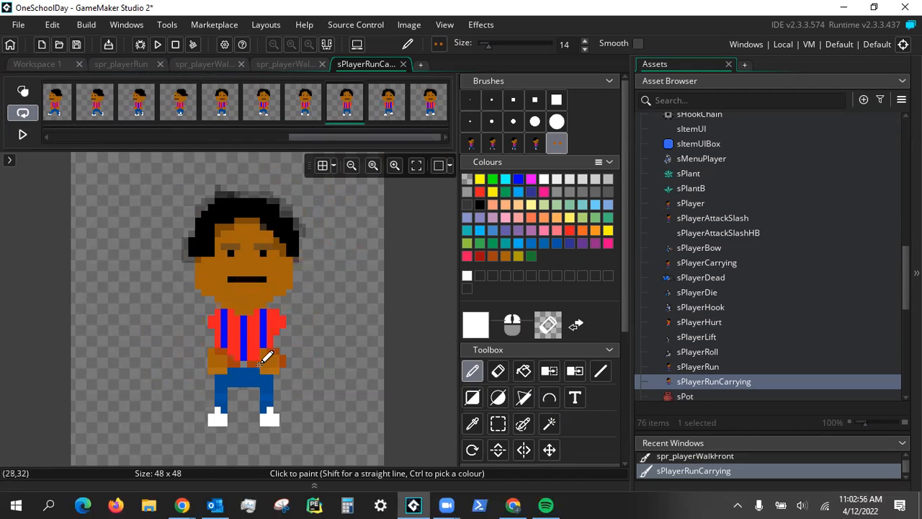
click(374, 110)
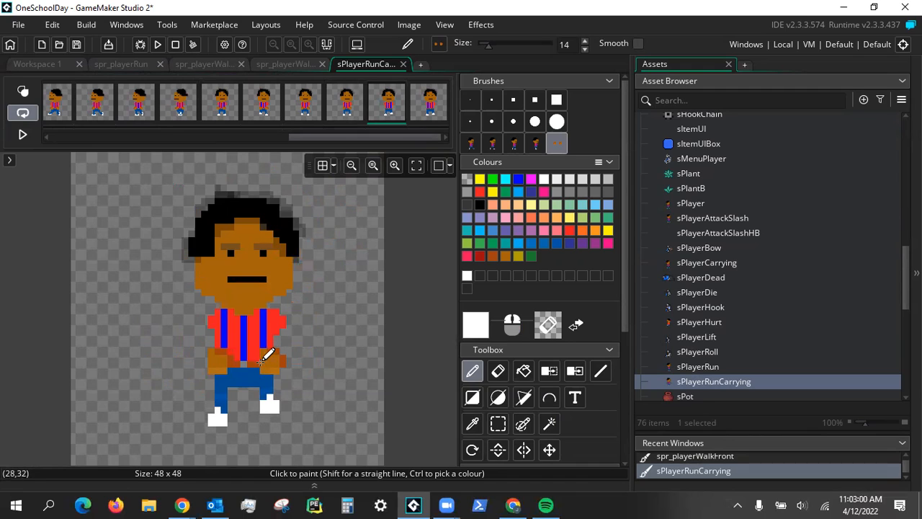
click(424, 113)
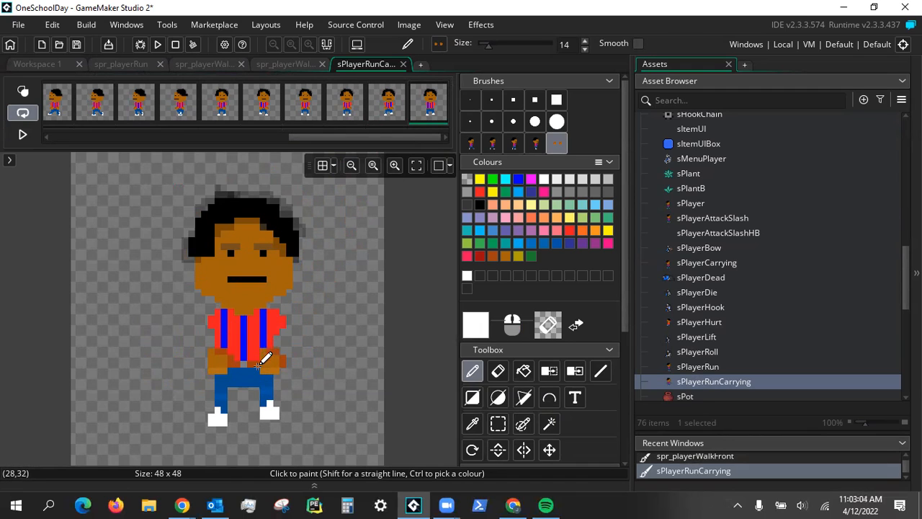
Look through the player sprites in the asset list, including sPlayer, sPlayerCarrying and sPlayerRun
scroll(739, 343, down, 2)
scroll(730, 350, down, 2)
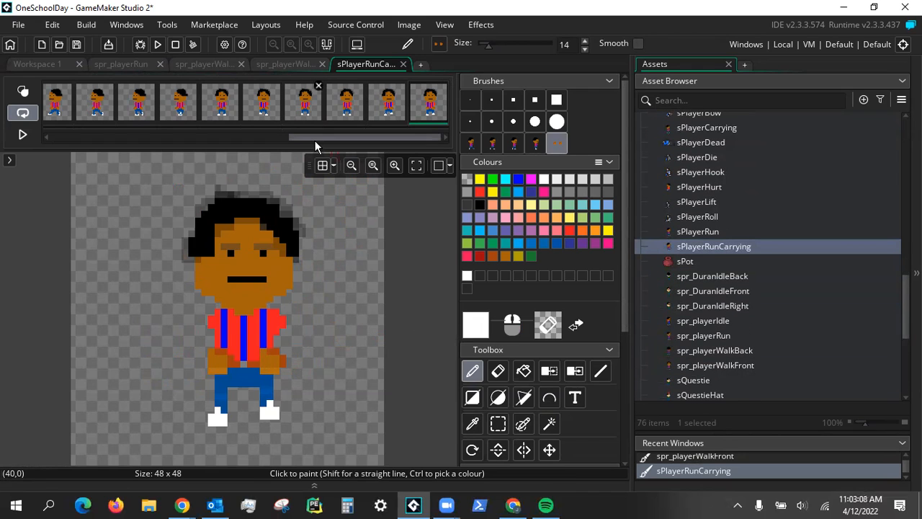
scroll(315, 142, up, 2)
scroll(660, 257, up, 2)
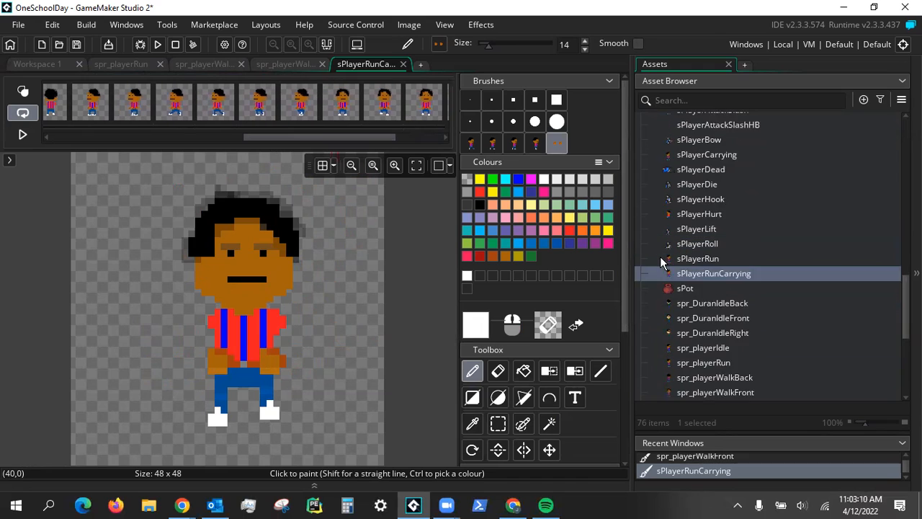
scroll(703, 241, up, 2)
click(727, 178)
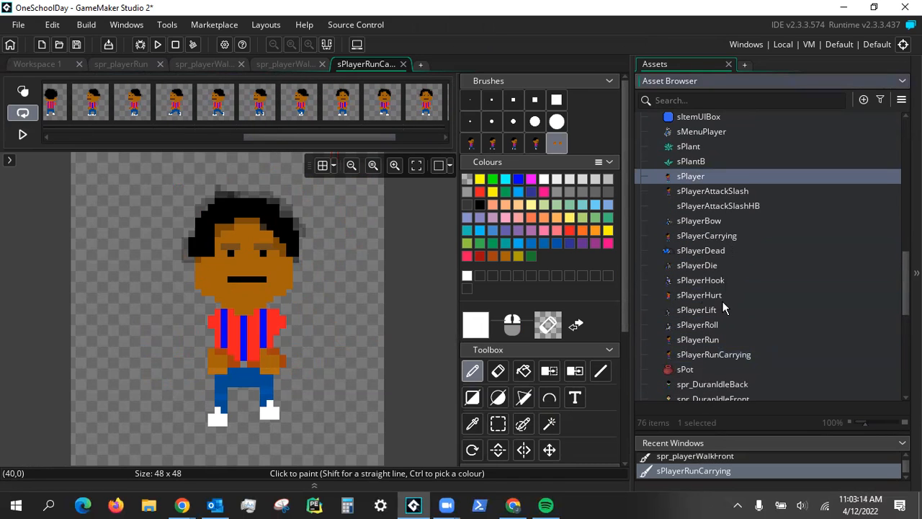
click(732, 237)
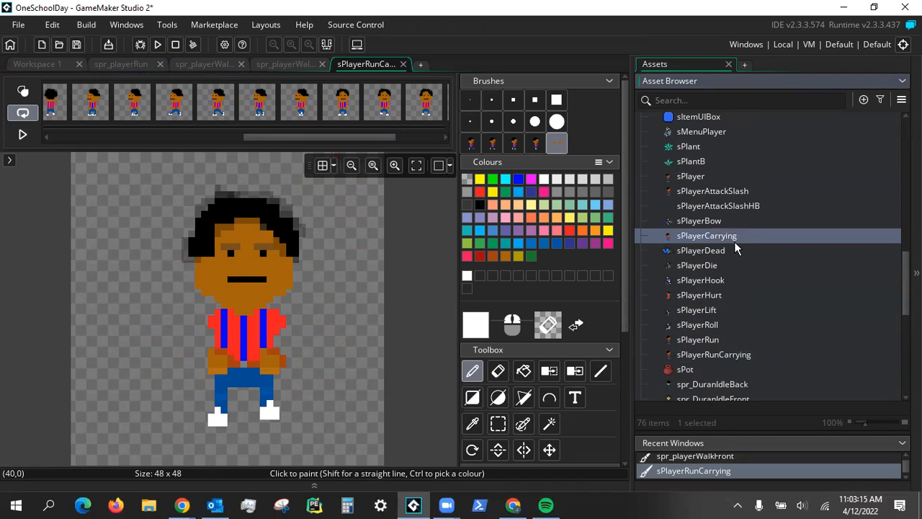
click(734, 339)
Open the sPlayerRunCarrying sprite and return to editing its image frames
double_click(723, 354)
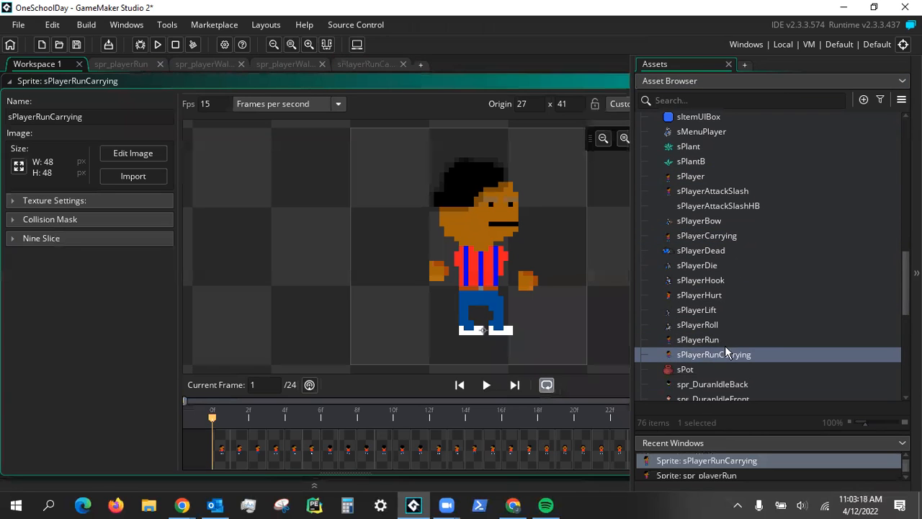
click(726, 343)
click(726, 341)
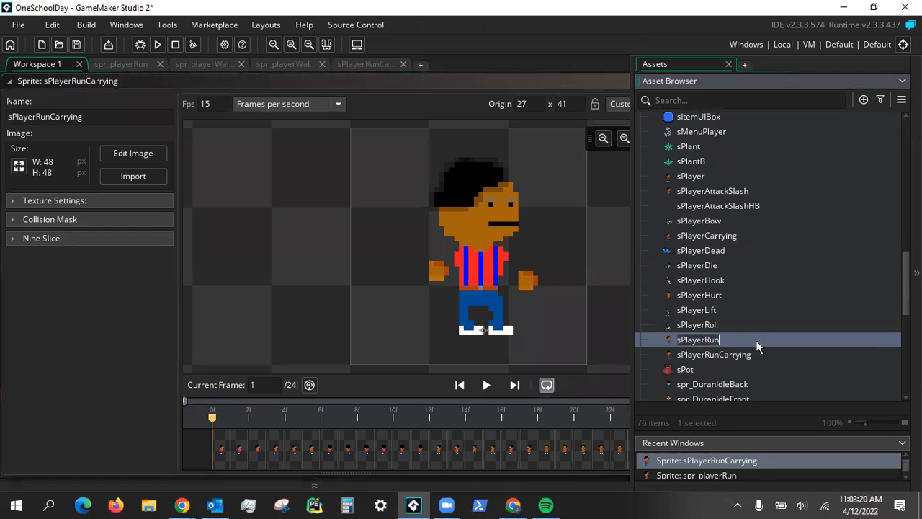
double_click(737, 351)
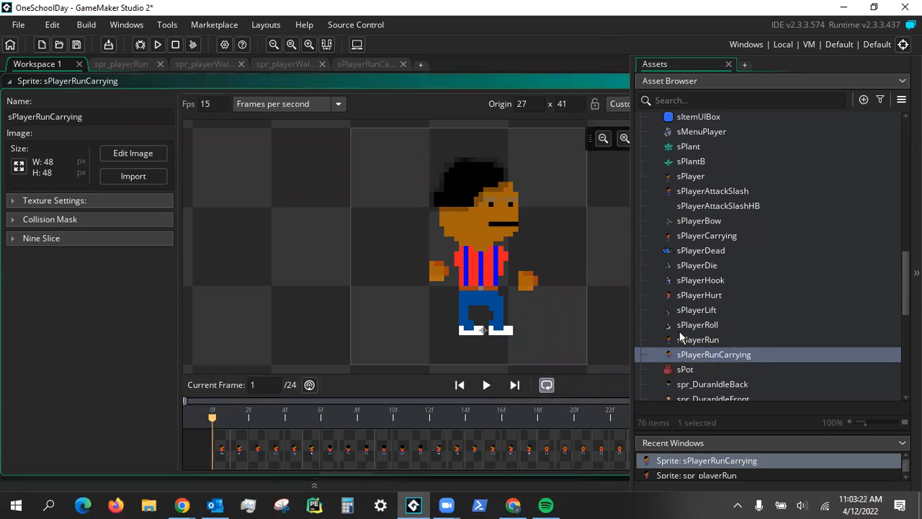
click(124, 154)
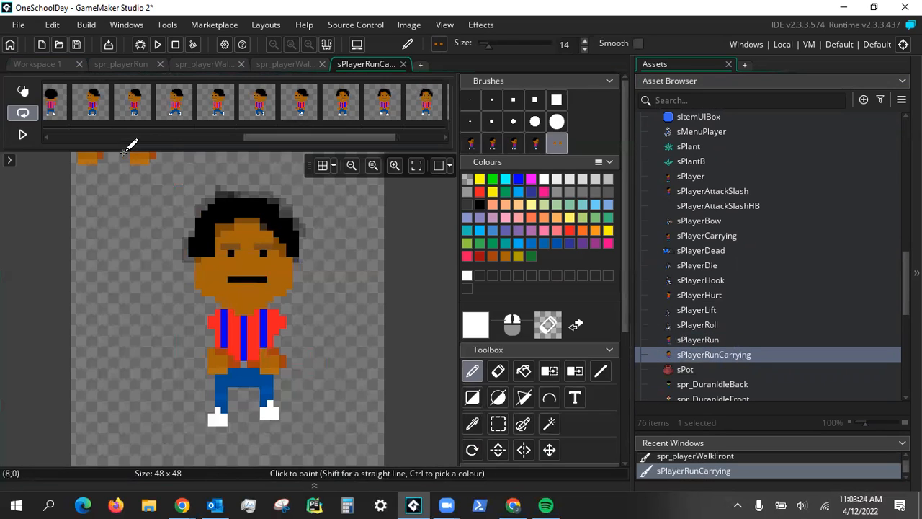
Erase the detached hands in the first right-facing run frame and place the copied pair at the character's waist
drag(359, 134, 79, 124)
click(105, 114)
right_drag(124, 328, 174, 341)
right_drag(350, 348, 336, 355)
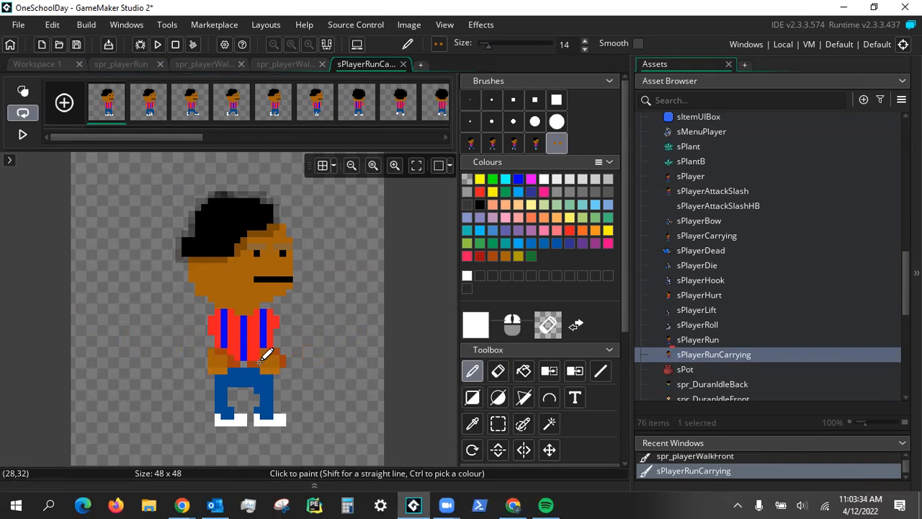
Stamp the pair of hands at the character's waist on the remaining five right-facing run frames
click(143, 94)
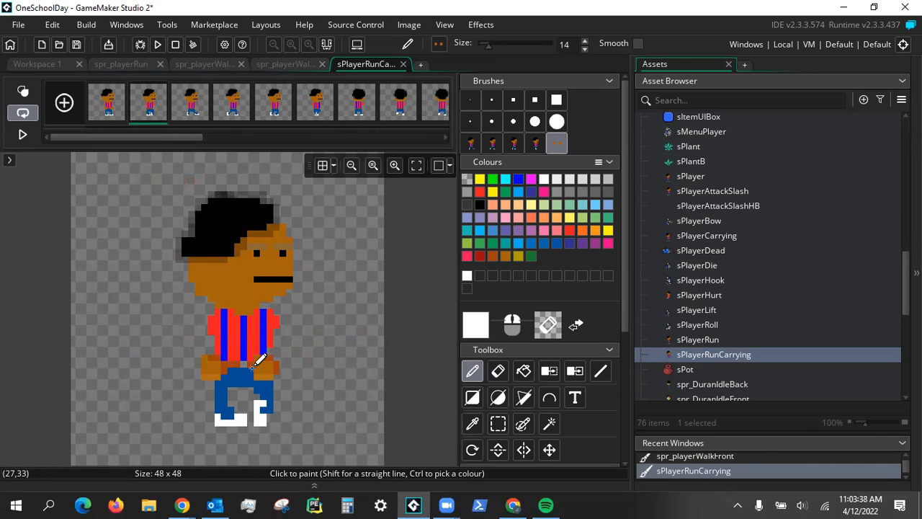
click(207, 99)
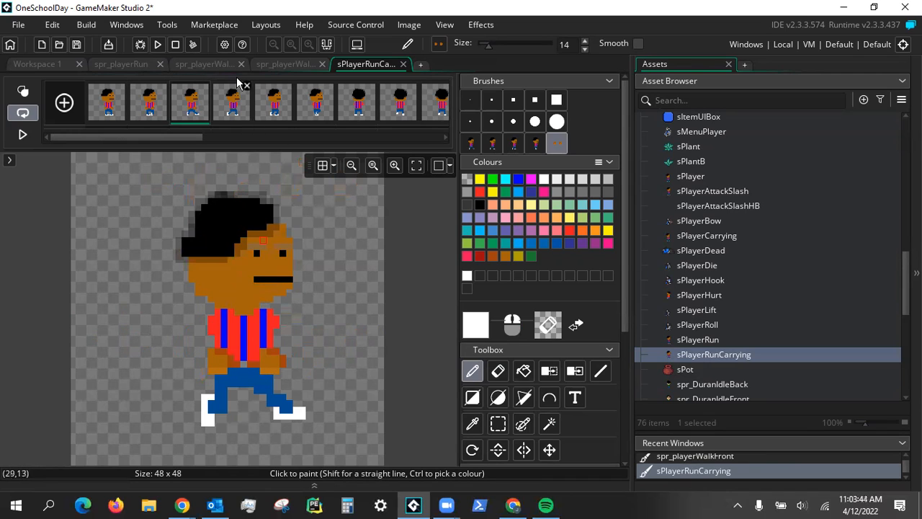
click(236, 115)
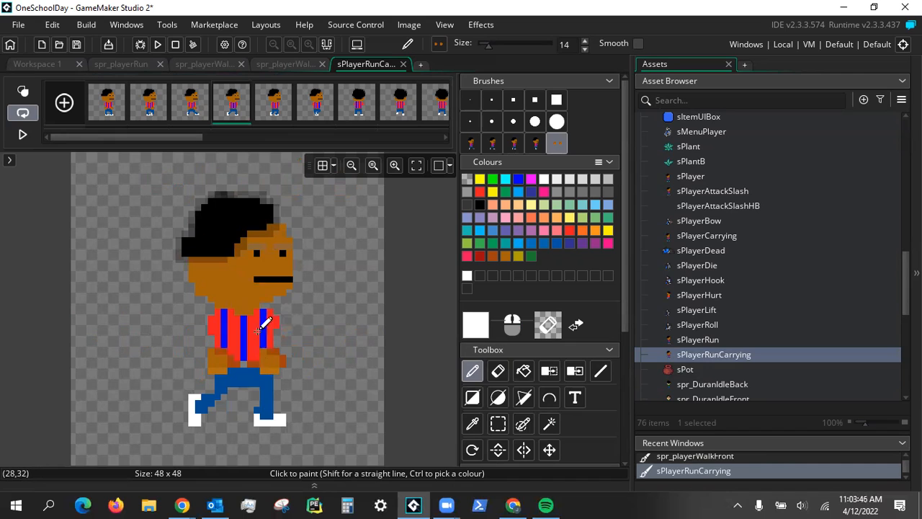
click(266, 120)
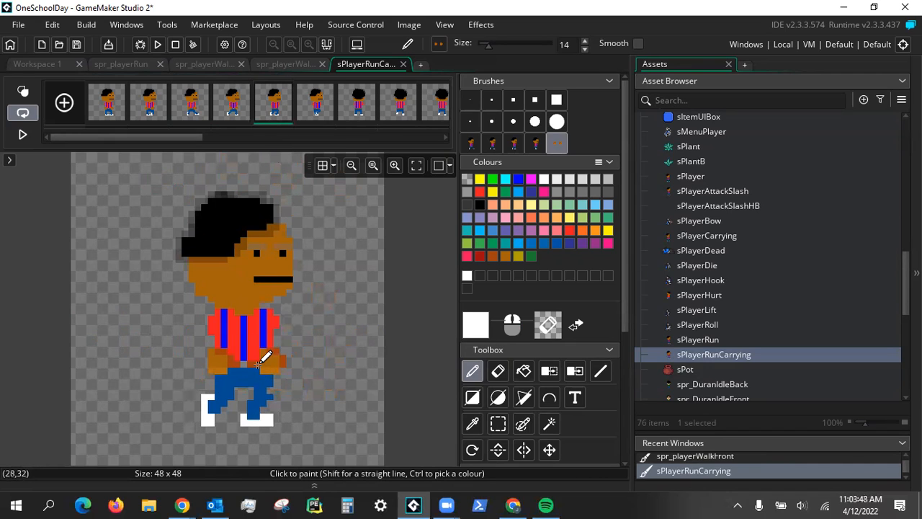
click(313, 119)
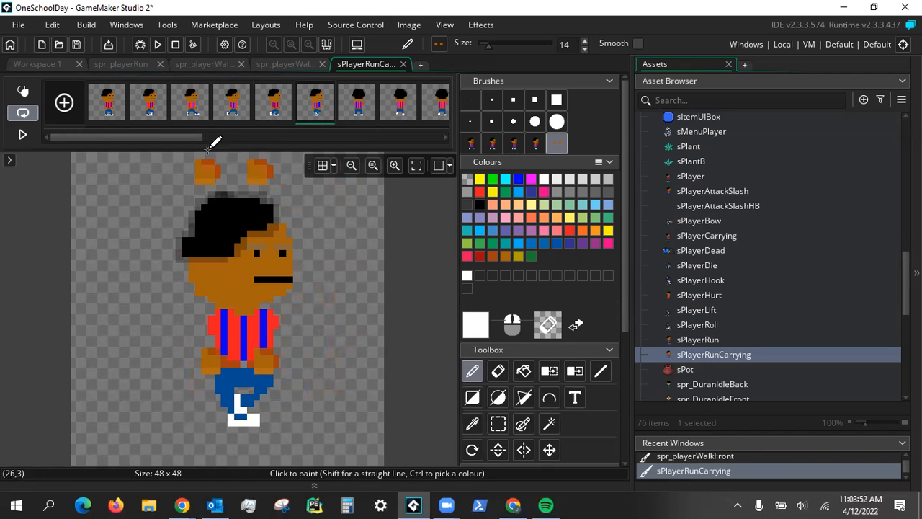
Stamp the hands beside the character in the first walk-back frame and replace the left hand with a mirrored copy of the right one
drag(193, 136, 238, 137)
click(237, 120)
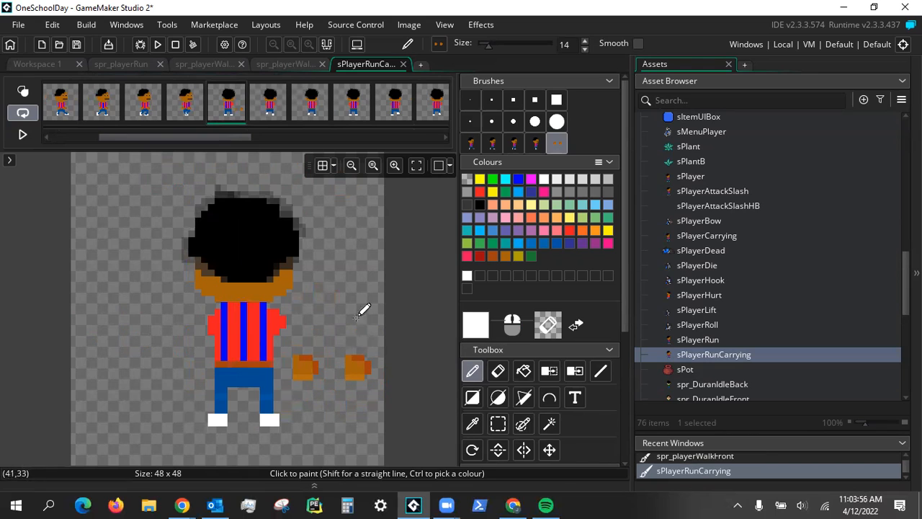
key(s)
drag(291, 352, 320, 383)
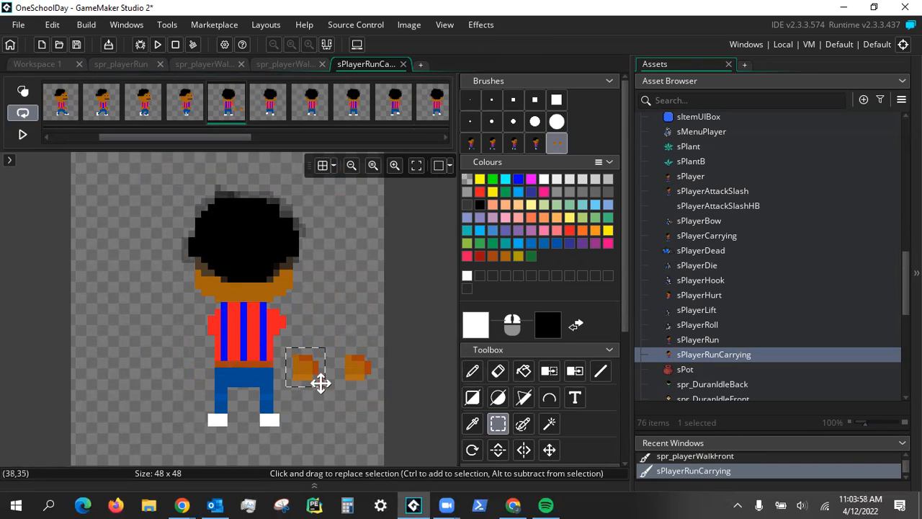
key(Delete)
drag(340, 350, 366, 383)
key(ctrl+c)
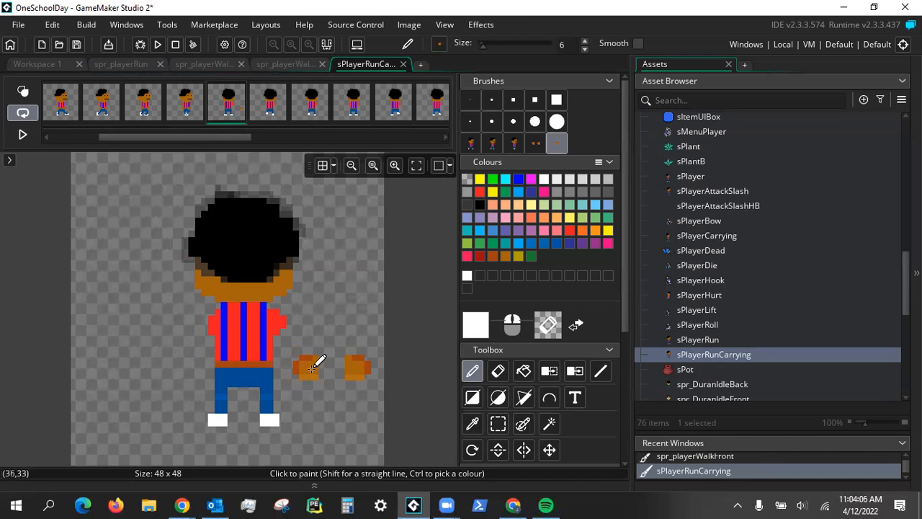
Rework the mirrored pair for the back view, copy it as a brush, erase the spare hands and stamp the pair at the waist
key(s)
mouse_move(293, 343)
mouse_down()
mouse_move(376, 392)
mouse_move(284, 356)
mouse_move(364, 357)
mouse_up()
click(335, 320)
mouse_move(302, 330)
mouse_down()
mouse_move(337, 371)
mouse_move(321, 354)
mouse_move(322, 363)
mouse_up()
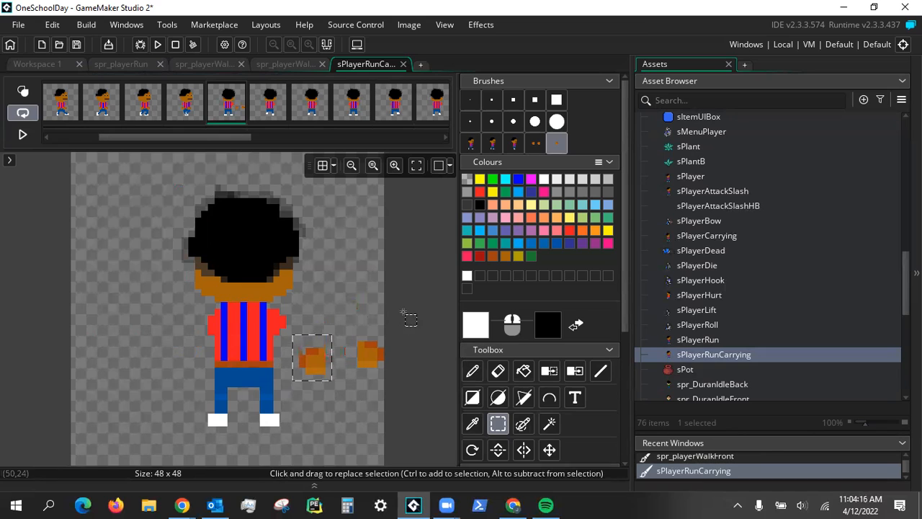
mouse_move(283, 338)
mouse_down()
mouse_move(335, 383)
mouse_move(319, 363)
mouse_move(424, 321)
mouse_move(418, 336)
mouse_up()
click(305, 386)
key(ctrl+c)
right_drag(351, 352, 322, 356)
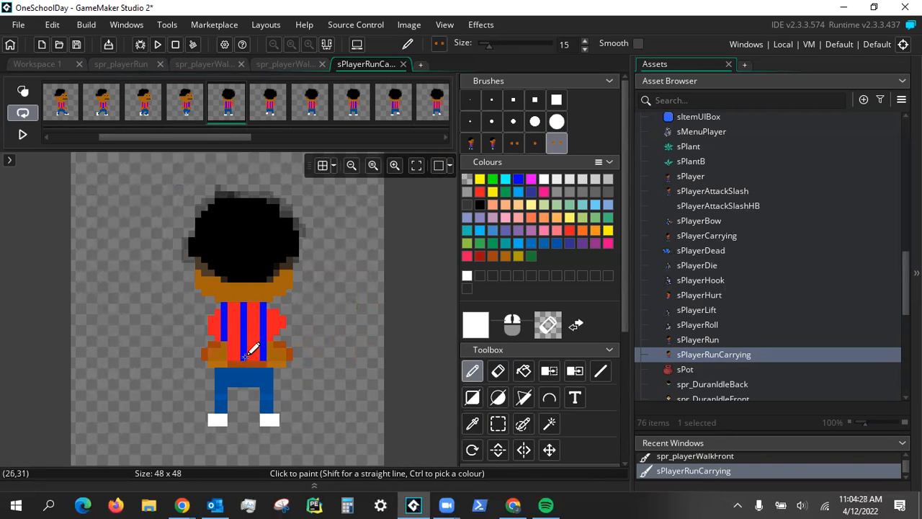
Stamp the back-view pair of hands at the character's waist on the remaining walk-back frames
click(270, 105)
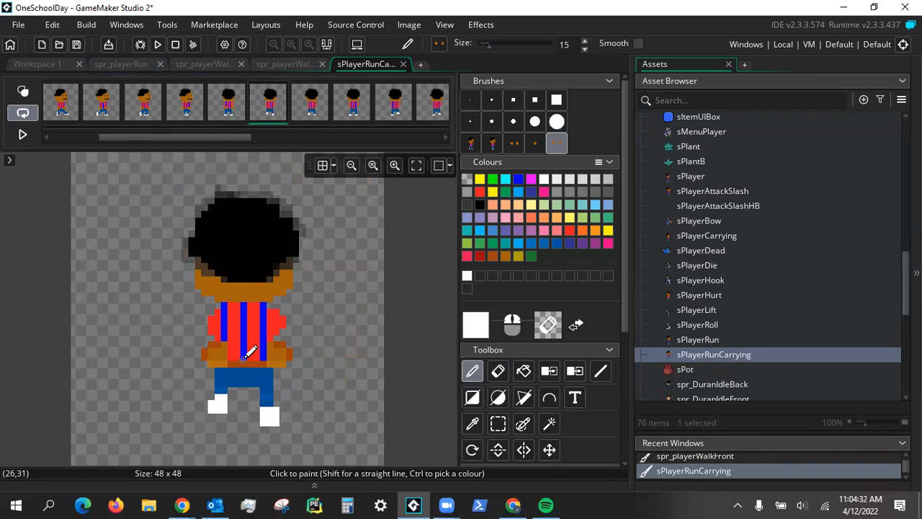
click(309, 108)
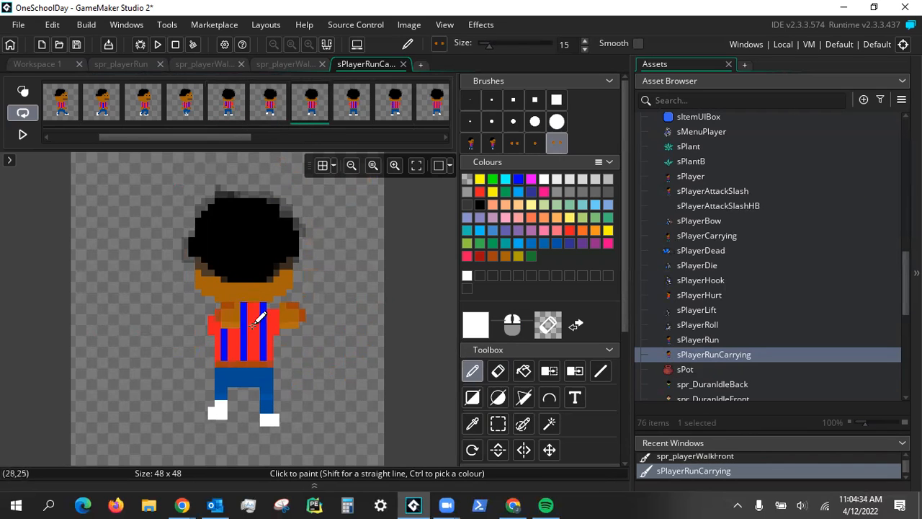
click(356, 105)
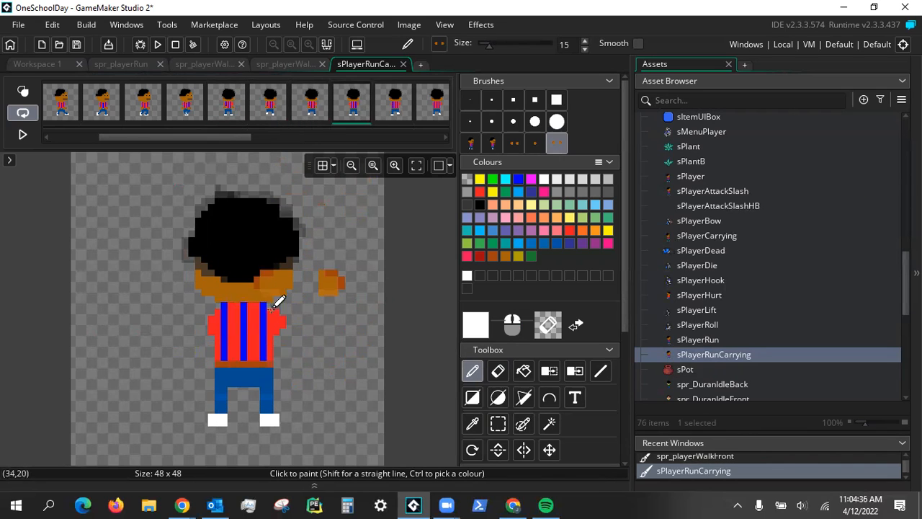
click(394, 108)
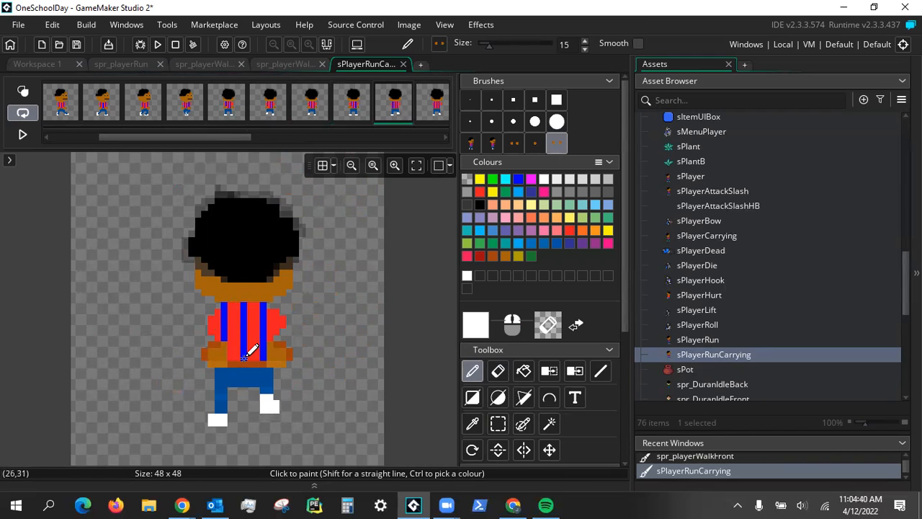
click(437, 107)
drag(240, 137, 269, 136)
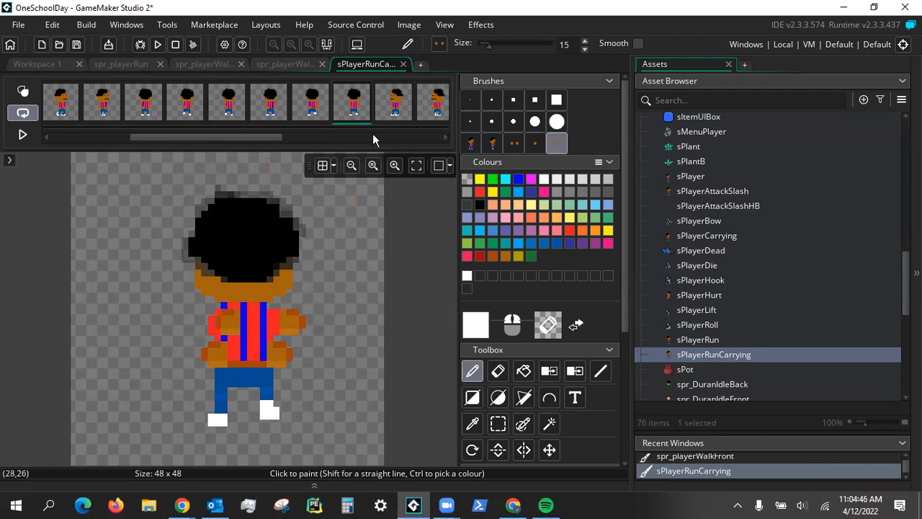
click(324, 112)
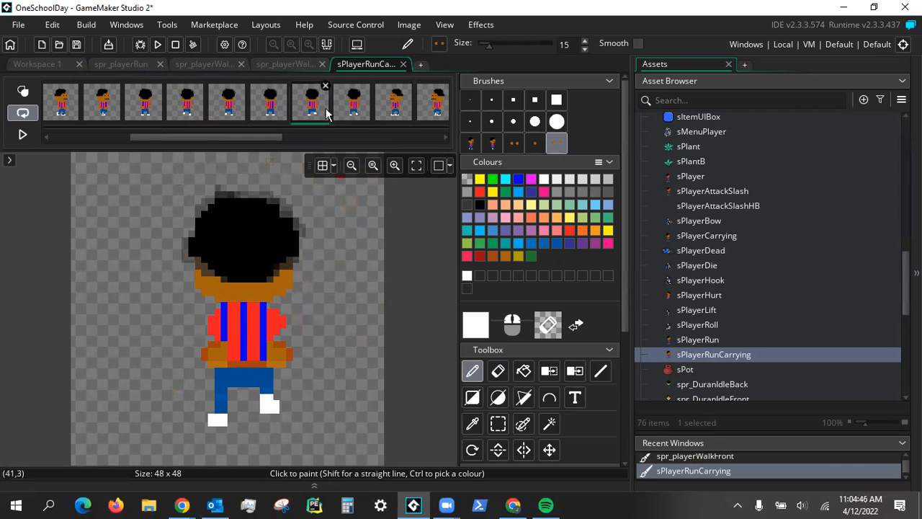
Run the game, pick up the rock near the shore and carry it along the path, facing up and down
click(157, 46)
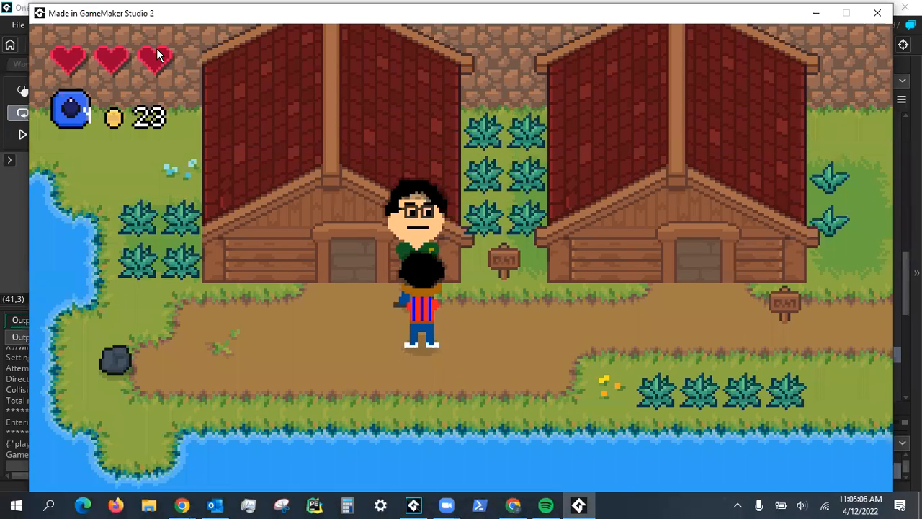
key(Right)
key(Left)
key(Down)
key(space)
key(Right)
key(Down)
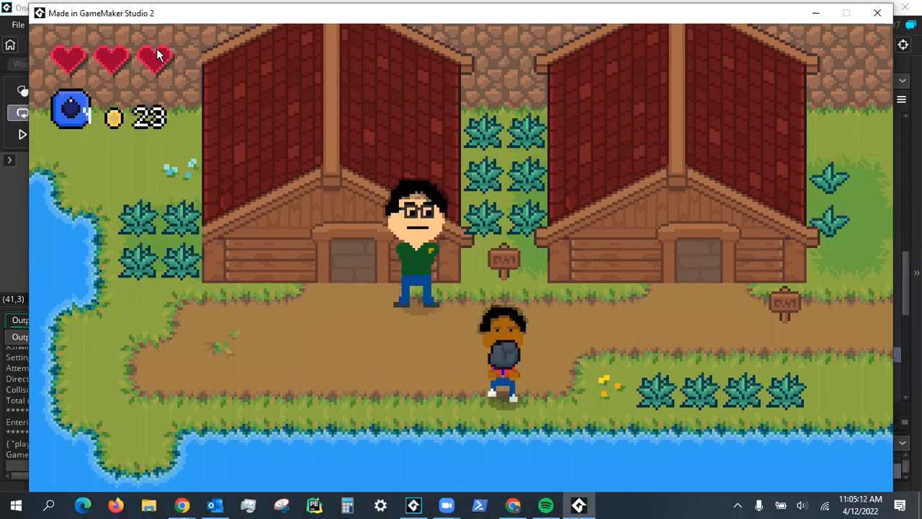
key(Up)
key(Down)
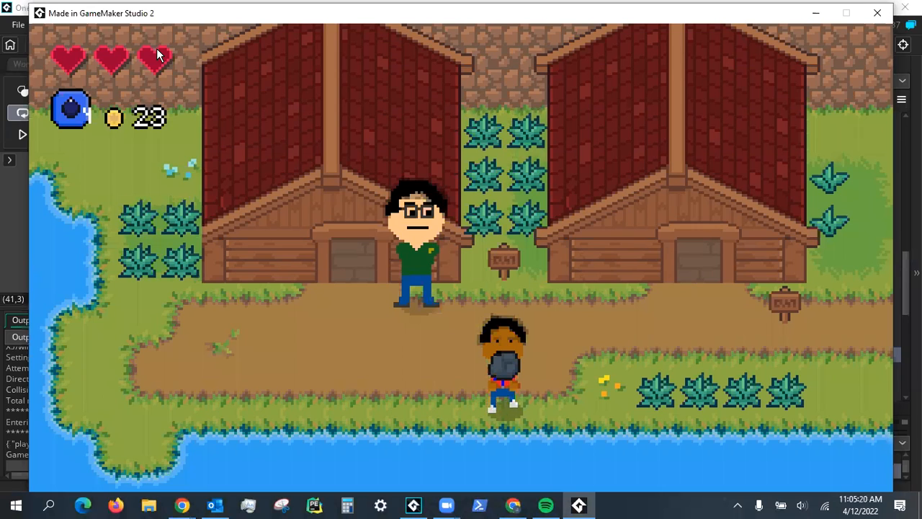
Carry the rock in all four directions to check the hands in the carrying animation, and switch away from the game window
key(Left)
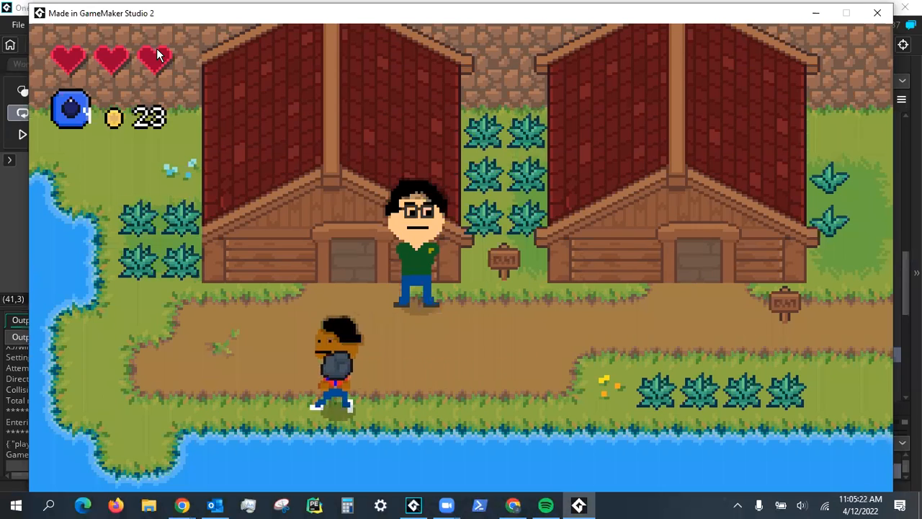
key(Right)
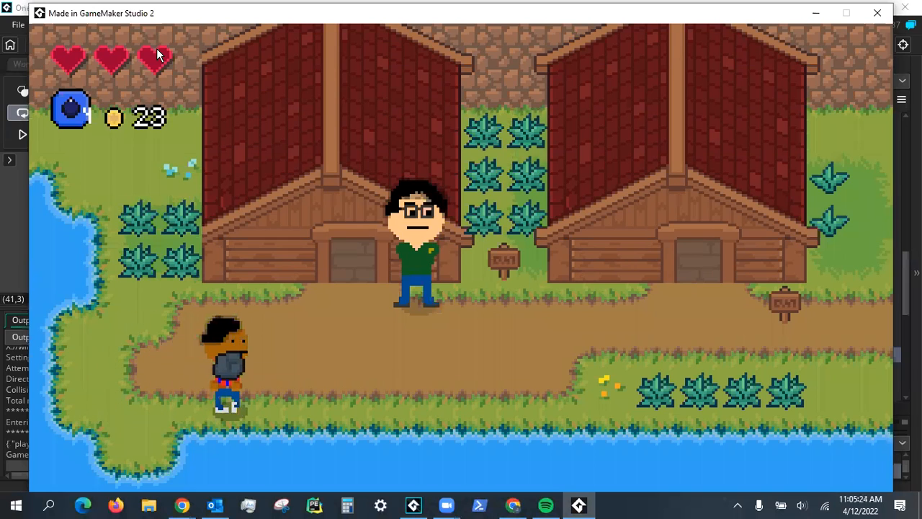
key(Right)
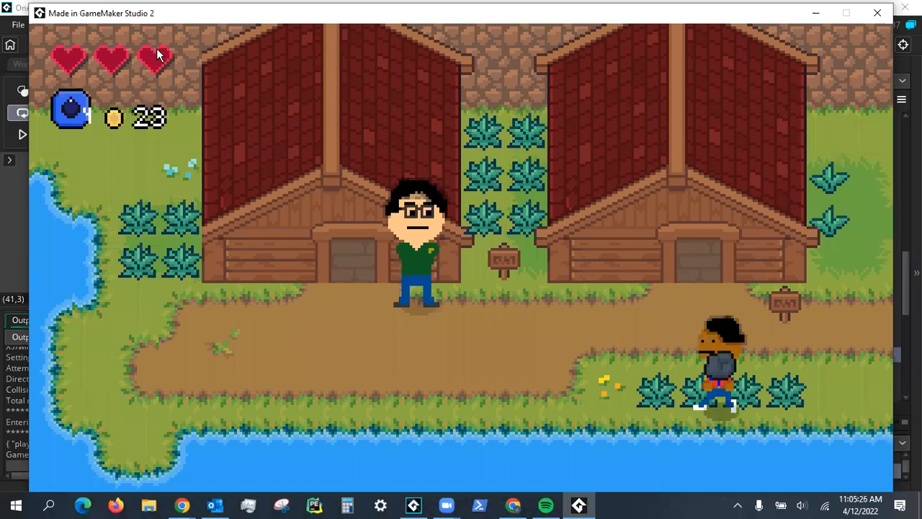
key(Left)
key(Up)
key(Up)
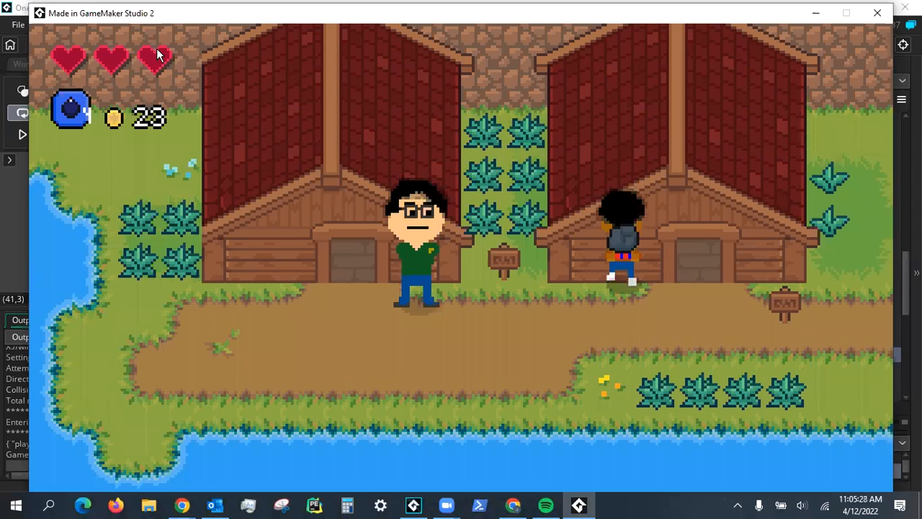
key(Down)
key(Left)
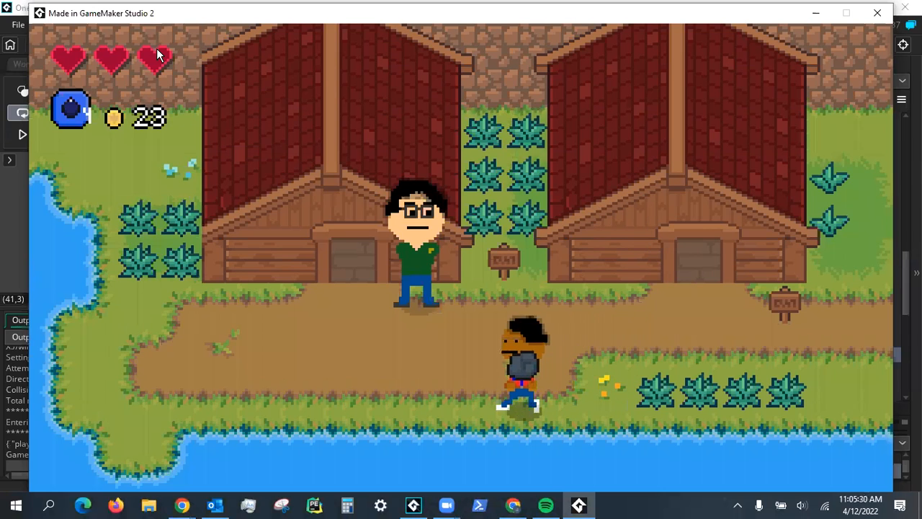
key(Right)
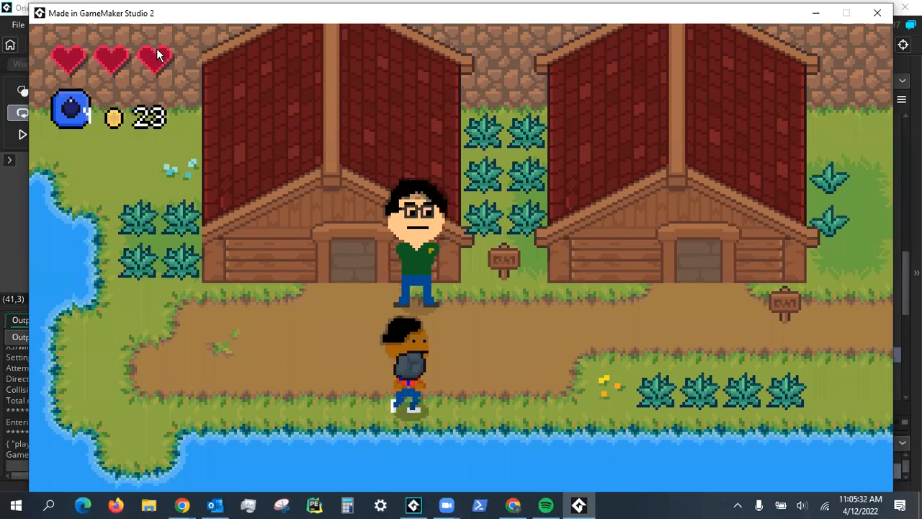
key(Left)
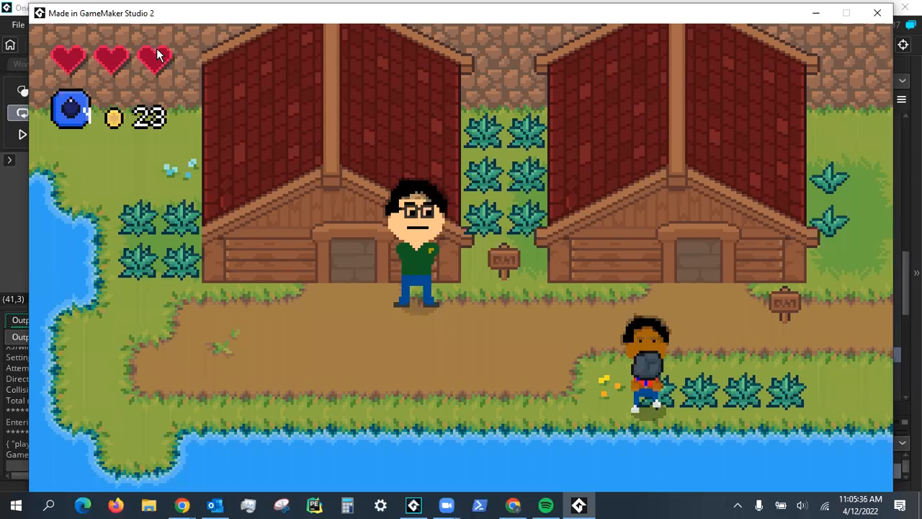
key(Left)
key(Up)
key(Right)
key(Down)
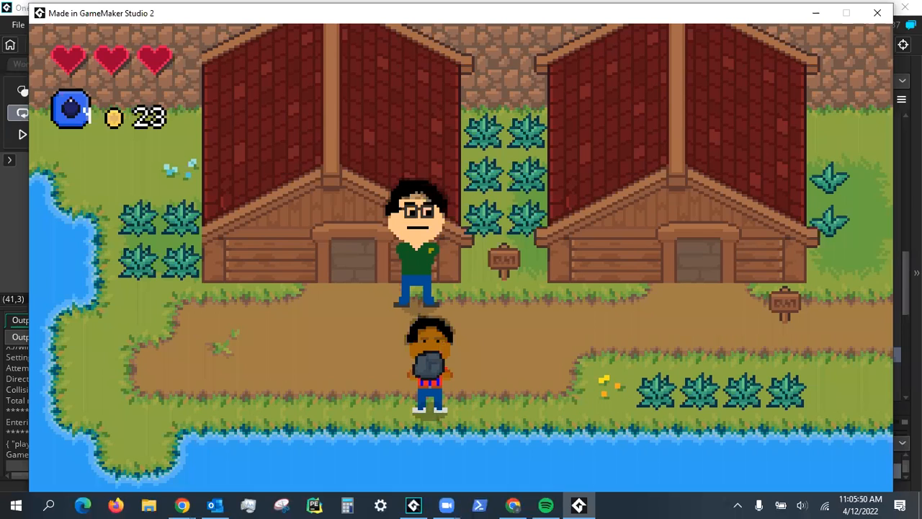
key(alt+Tab)
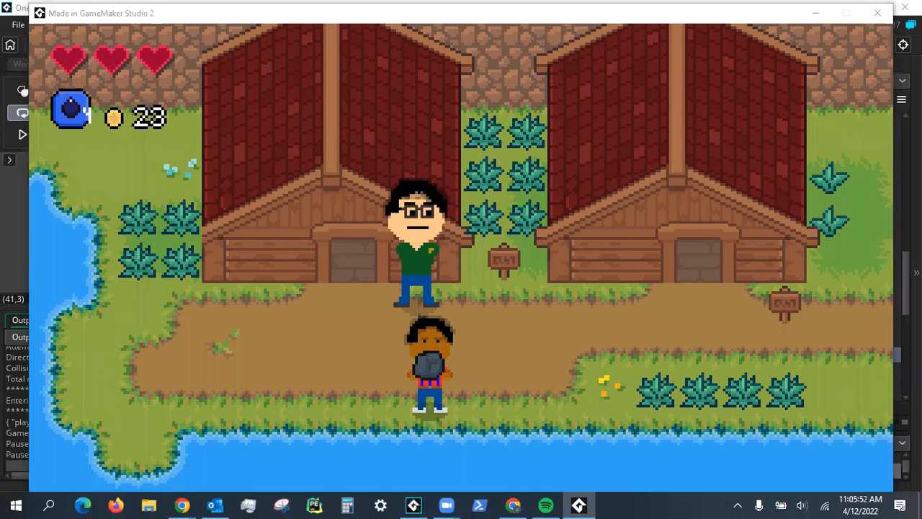